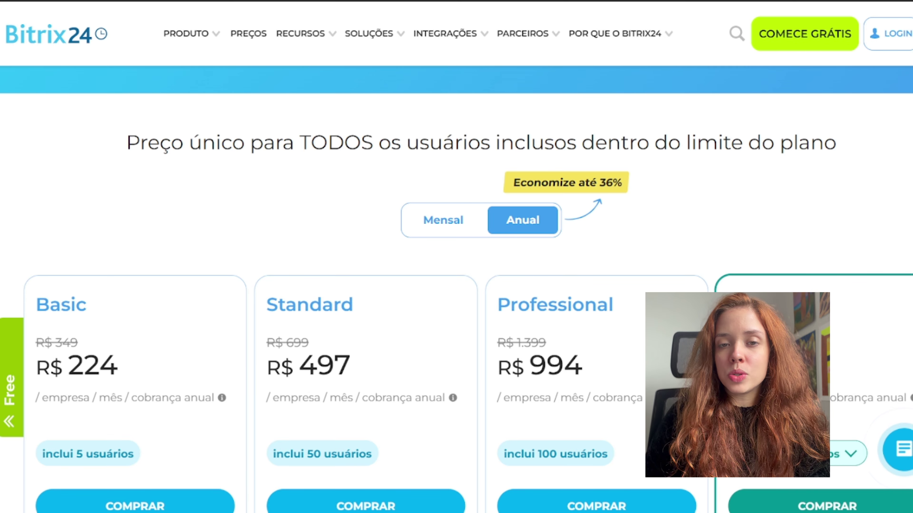
Show the Free plan on the pricing page and compare its storage, user limits and features with the paid plans.
{"action": "left_click", "coordinate": [4, 358]}
{"action": "scroll", "coordinate": [112, 247], "scroll_direction": "down", "scroll_amount": 4}
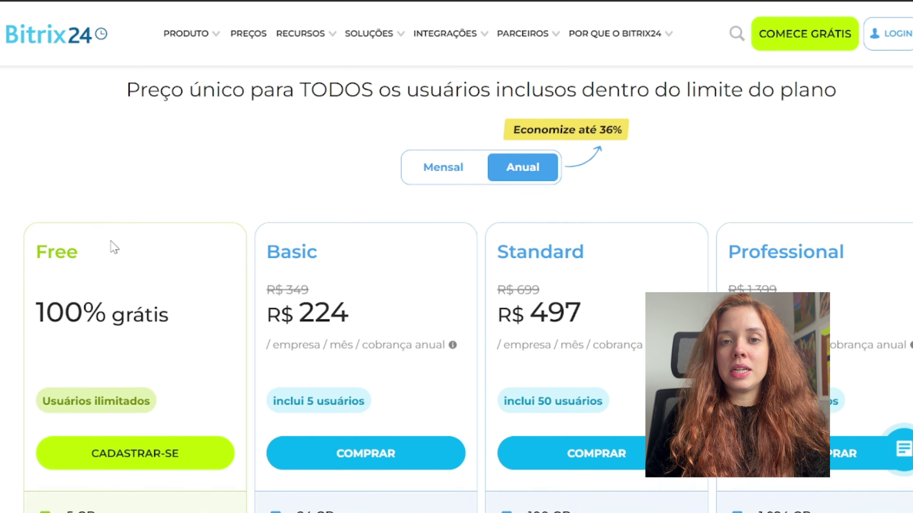
{"action": "scroll", "coordinate": [114, 250], "scroll_direction": "down", "scroll_amount": 2}
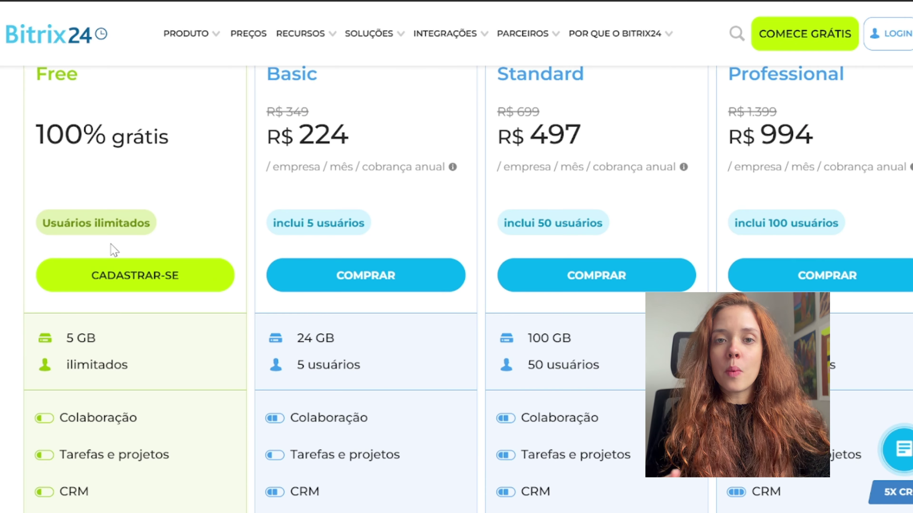
{"action": "scroll", "coordinate": [114, 250], "scroll_direction": "down", "scroll_amount": 2}
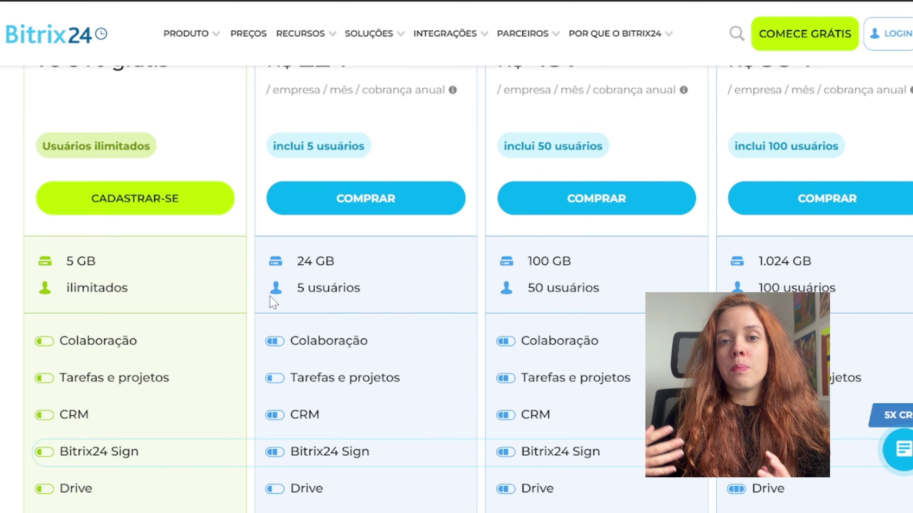
{"action": "scroll", "coordinate": [485, 327], "scroll_direction": "down", "scroll_amount": 2}
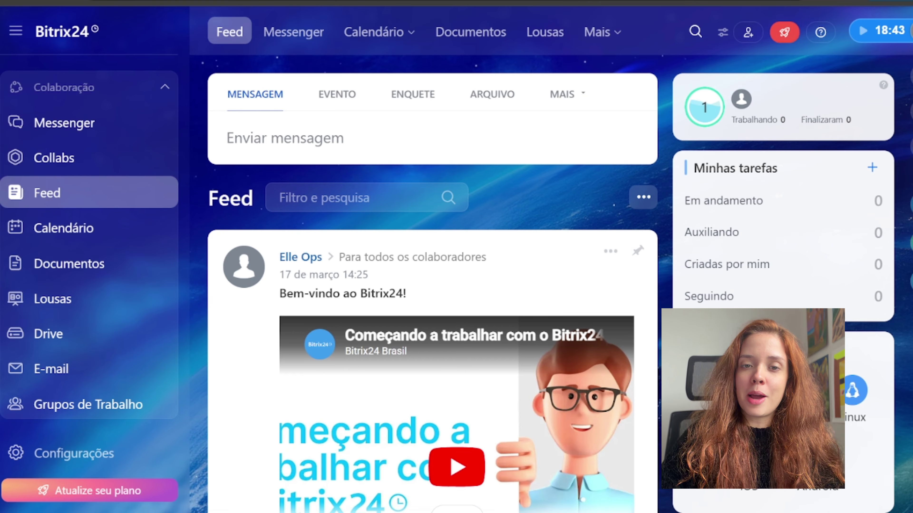
Check the subscription's trial mode details, close them and look through the workspace's available tool sections.
{"action": "left_click", "coordinate": [785, 32]}
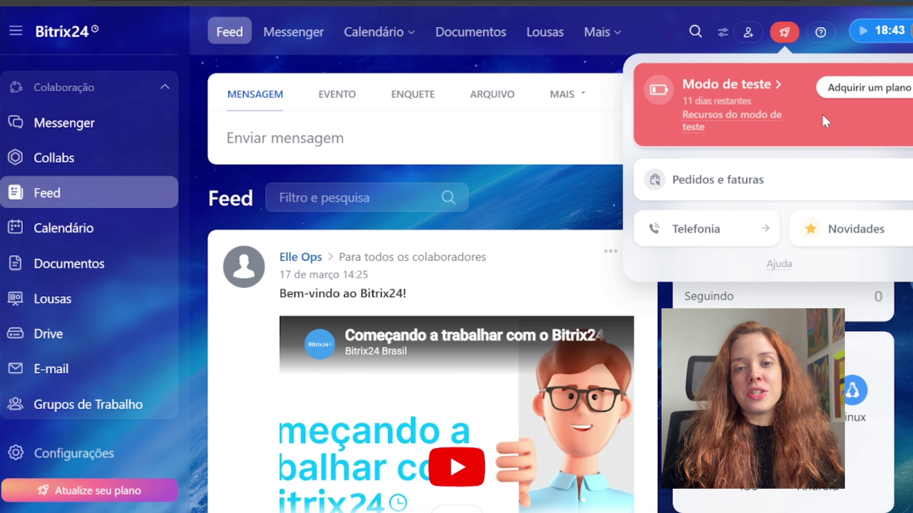
{"action": "left_click", "coordinate": [621, 62]}
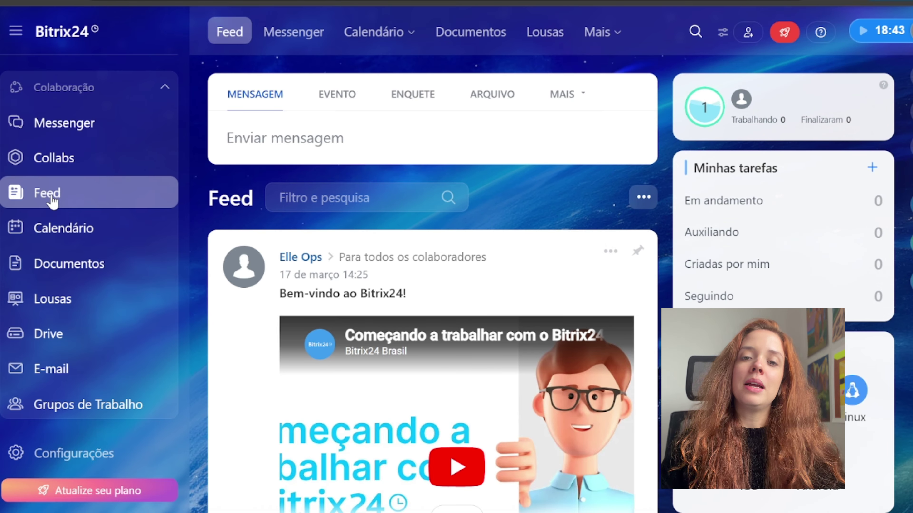
{"action": "scroll", "coordinate": [52, 202], "scroll_direction": "down", "scroll_amount": 2}
{"action": "scroll", "coordinate": [52, 202], "scroll_direction": "down", "scroll_amount": 3}
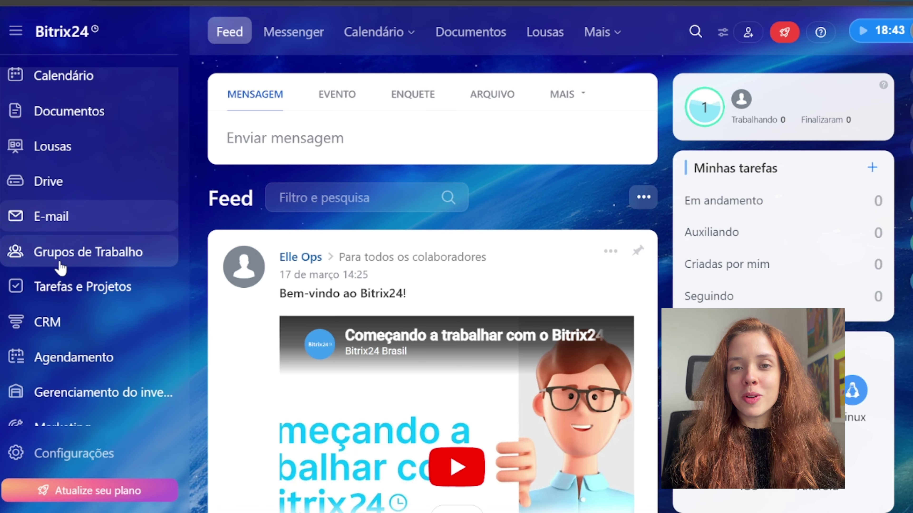
Go to Tarefas e Projetos and open a new task form from Minhas Tarefas.
{"action": "left_click", "coordinate": [66, 284]}
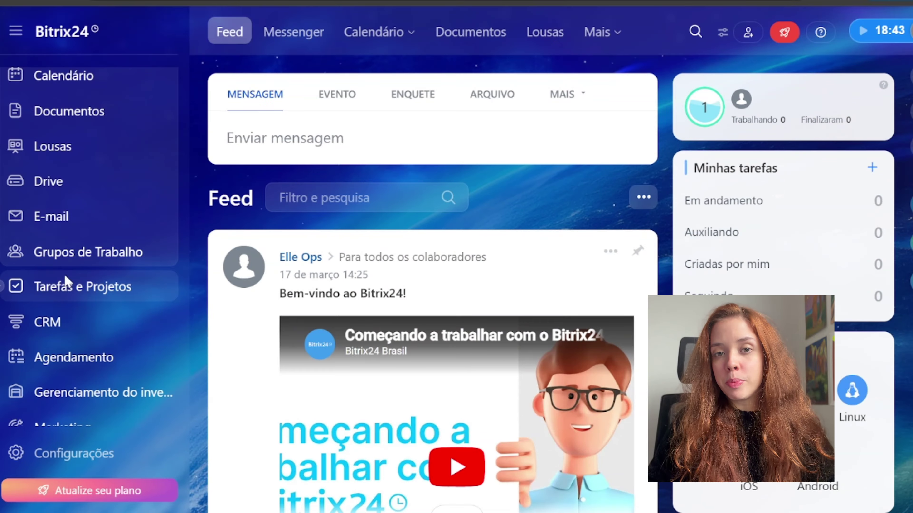
{"action": "left_click", "coordinate": [67, 286]}
{"action": "left_click", "coordinate": [429, 90]}
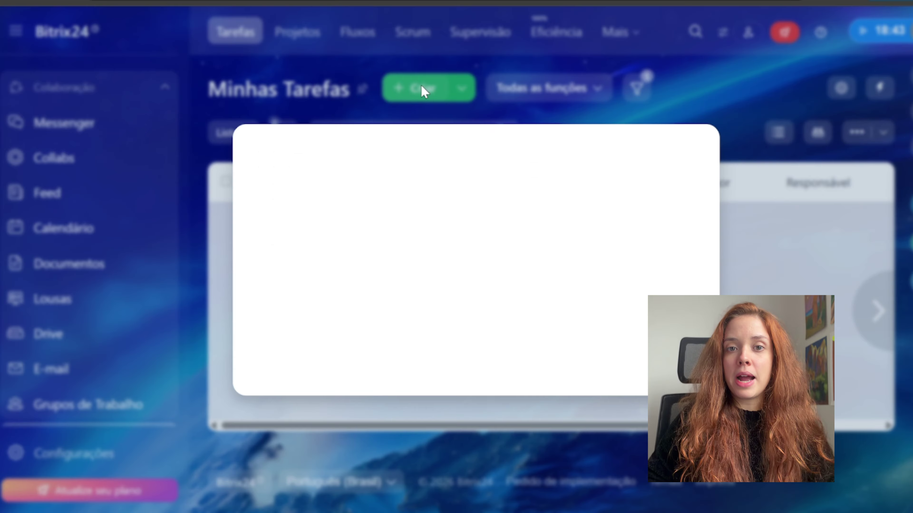
{"action": "left_click", "coordinate": [68, 127]}
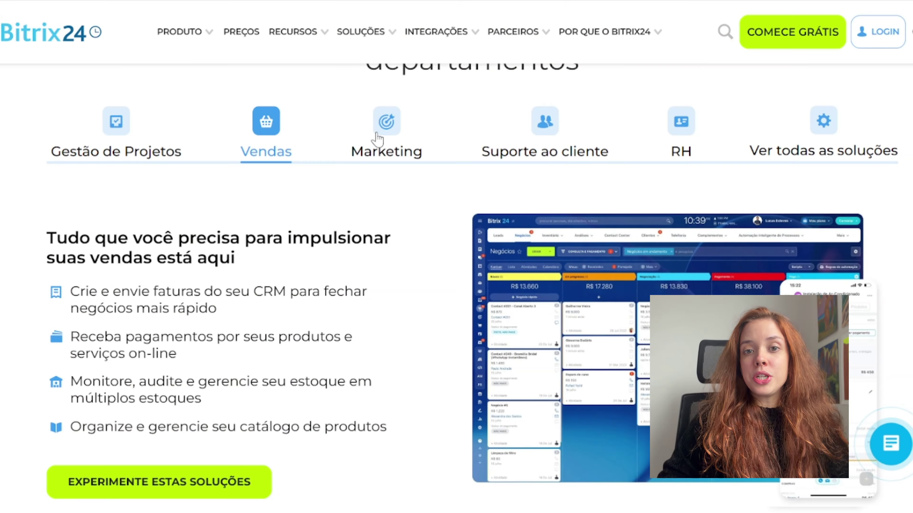
View the Marketing and Suporte ao cliente solutions on the Bitrix24 website's departments section.
{"action": "left_click", "coordinate": [382, 136]}
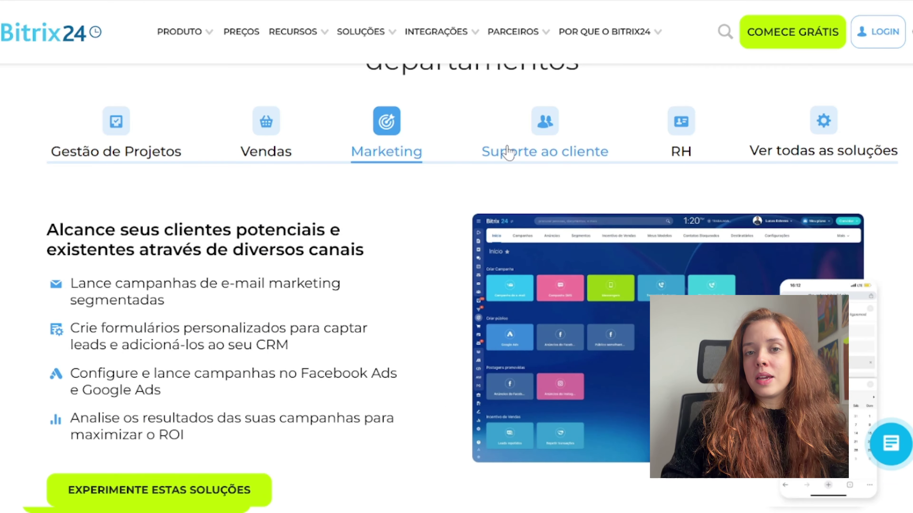
{"action": "left_click", "coordinate": [544, 136]}
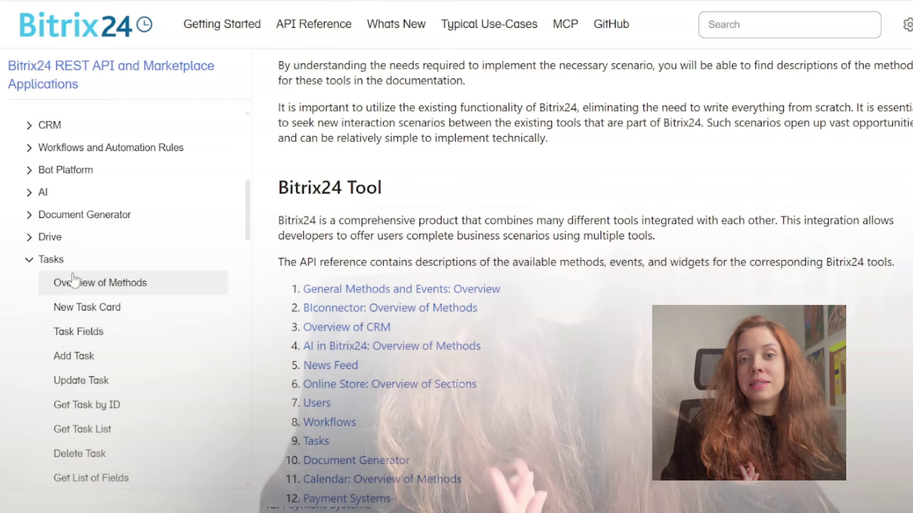
Look through the Tasks methods listed in the Bitrix24 REST API documentation.
{"action": "scroll", "coordinate": [68, 252], "scroll_direction": "down", "scroll_amount": 6}
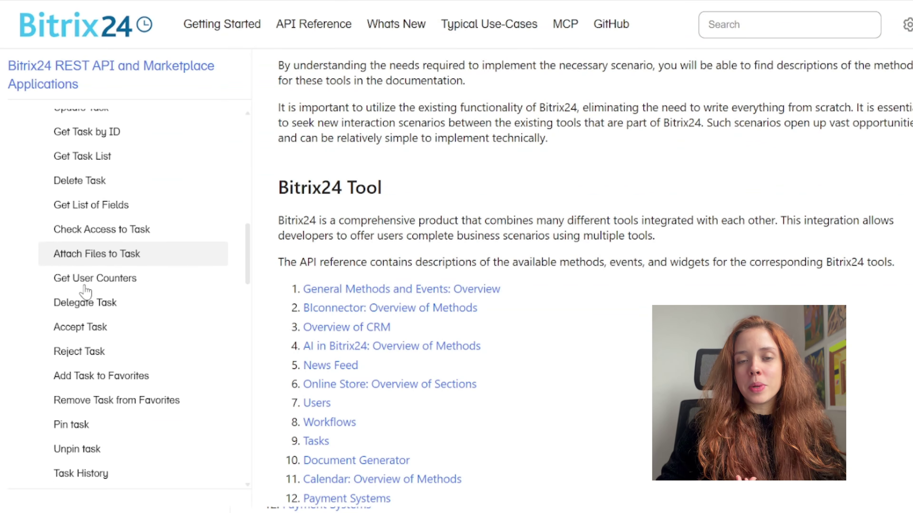
{"action": "scroll", "coordinate": [85, 290], "scroll_direction": "down", "scroll_amount": 10}
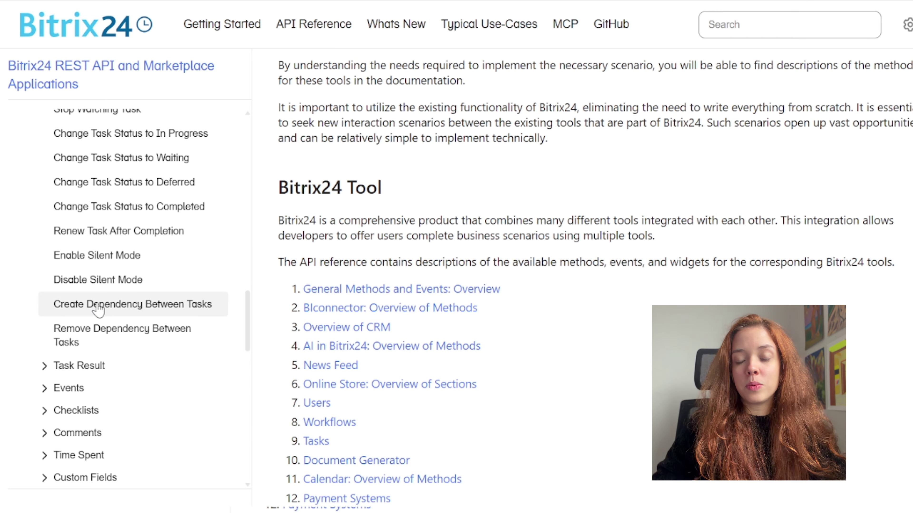
{"action": "scroll", "coordinate": [98, 310], "scroll_direction": "down", "scroll_amount": 10}
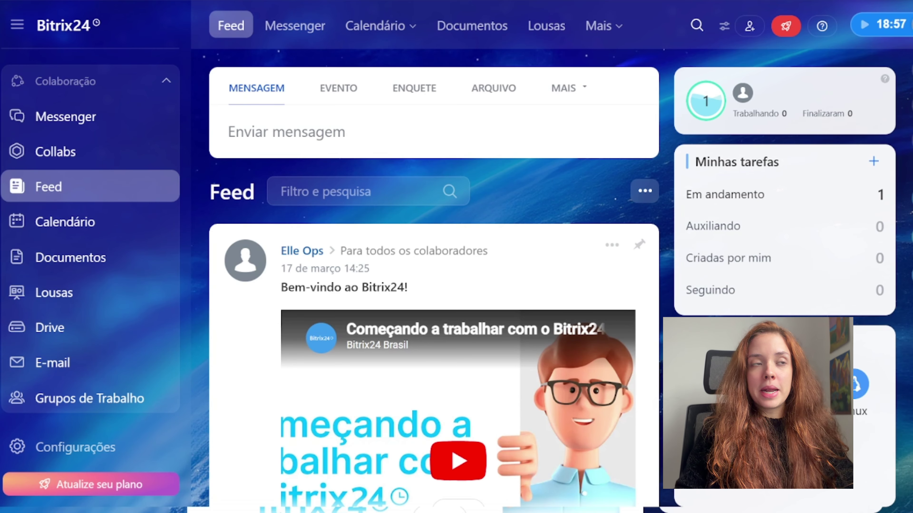
View the portal's quick options, open the administrator's profile to review its contact information, and close the profile.
{"action": "left_click", "coordinate": [724, 26]}
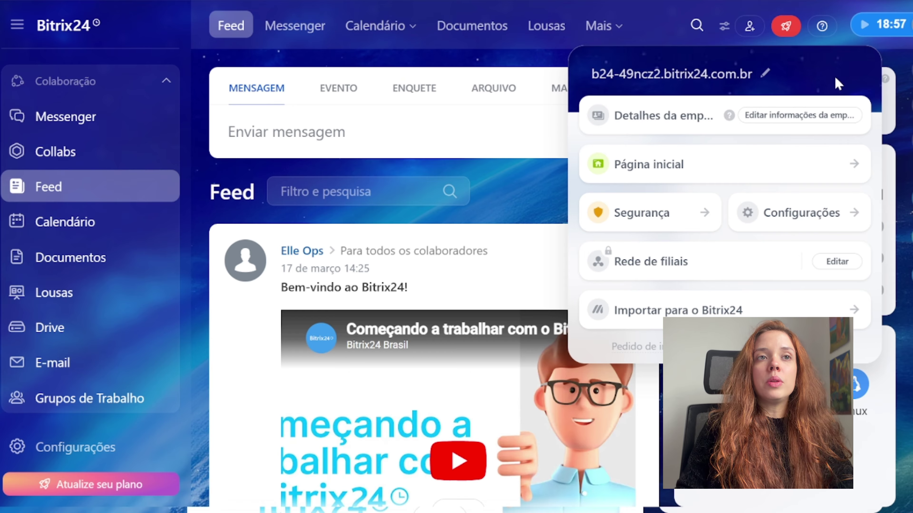
{"action": "left_click", "coordinate": [895, 24]}
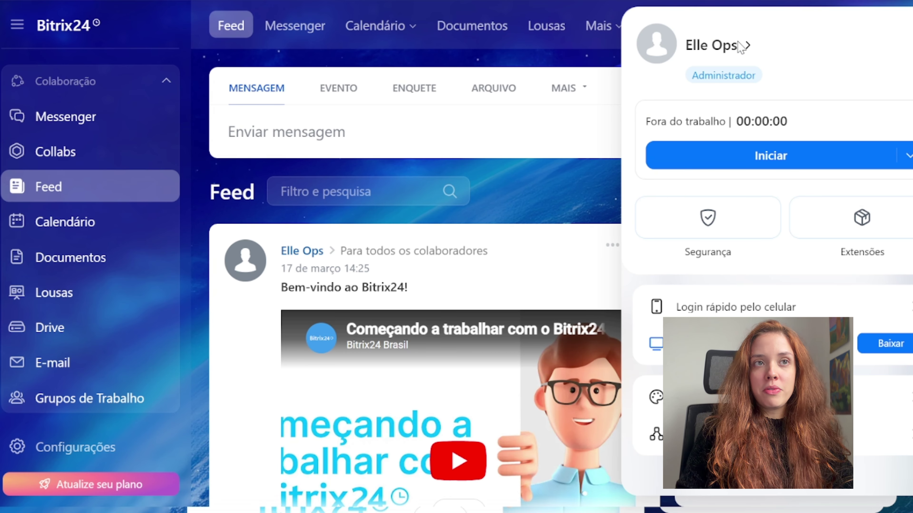
{"action": "left_click", "coordinate": [737, 46]}
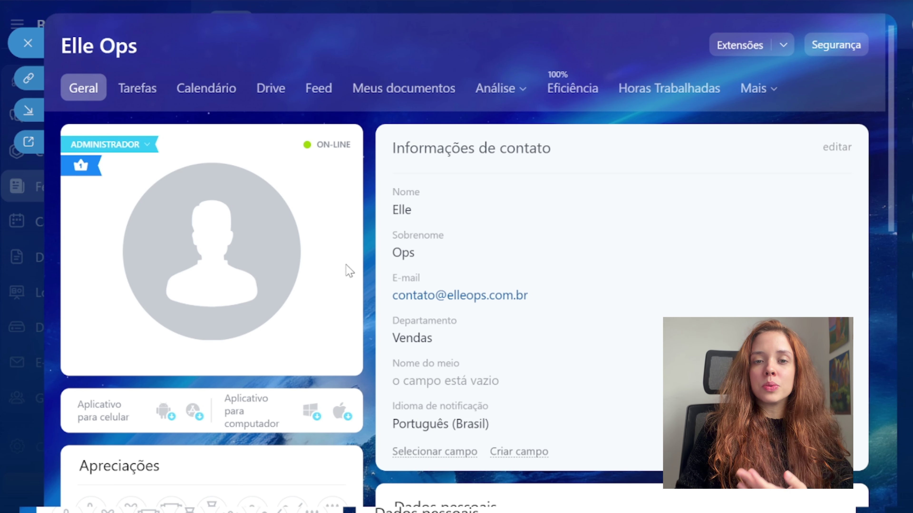
{"action": "scroll", "coordinate": [463, 287], "scroll_direction": "down", "scroll_amount": 2}
{"action": "scroll", "coordinate": [466, 290], "scroll_direction": "up", "scroll_amount": 2}
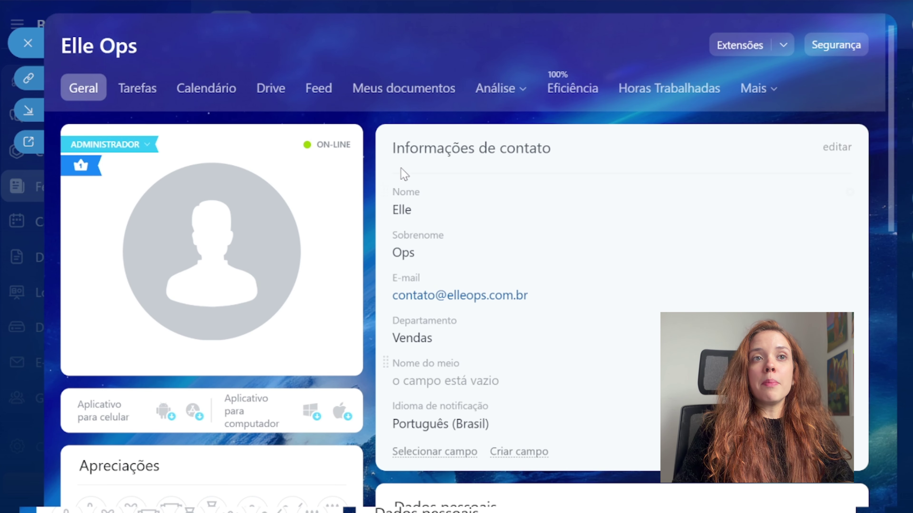
{"action": "left_click", "coordinate": [28, 44]}
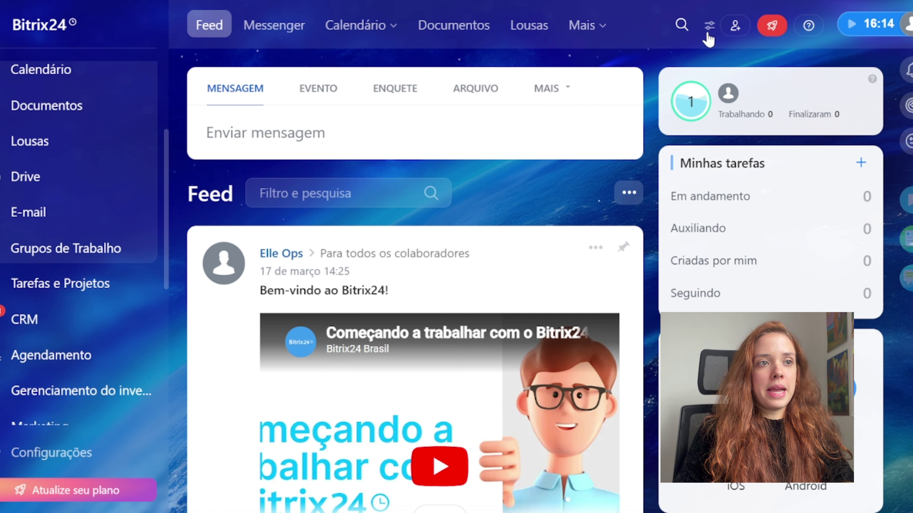
Open the portal's Configurações and show the Meu Bitrix24 page.
{"action": "left_click", "coordinate": [709, 27]}
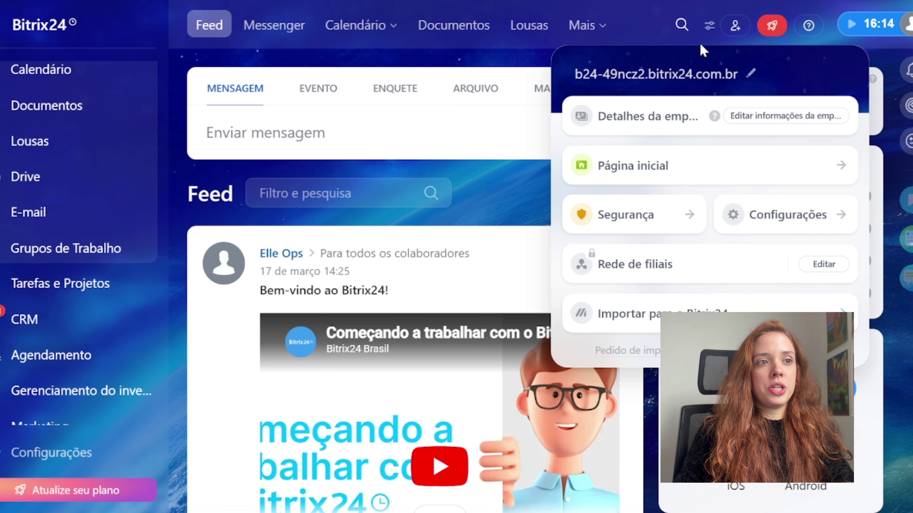
{"action": "left_click", "coordinate": [765, 222]}
{"action": "left_click", "coordinate": [72, 95]}
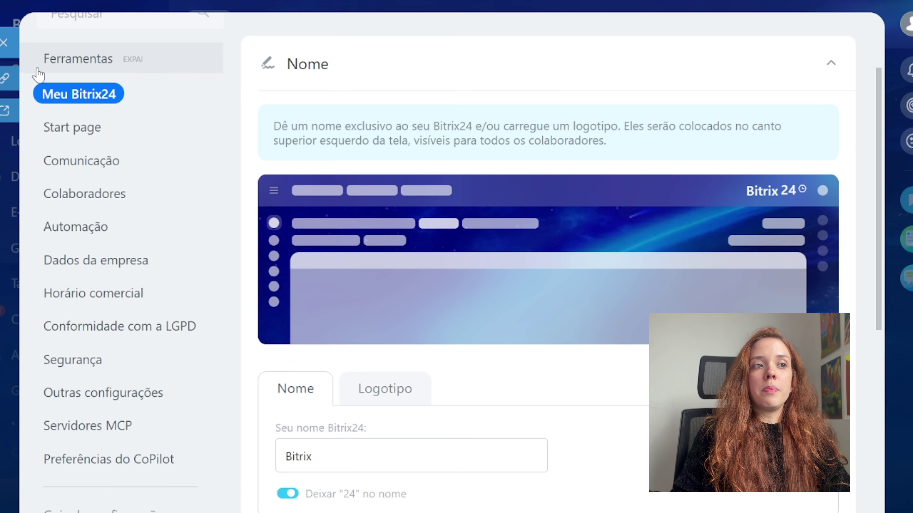
Review the Bitrix24 name, logo and company name options and the other settings categories.
{"action": "scroll", "coordinate": [300, 252], "scroll_direction": "down", "scroll_amount": 4}
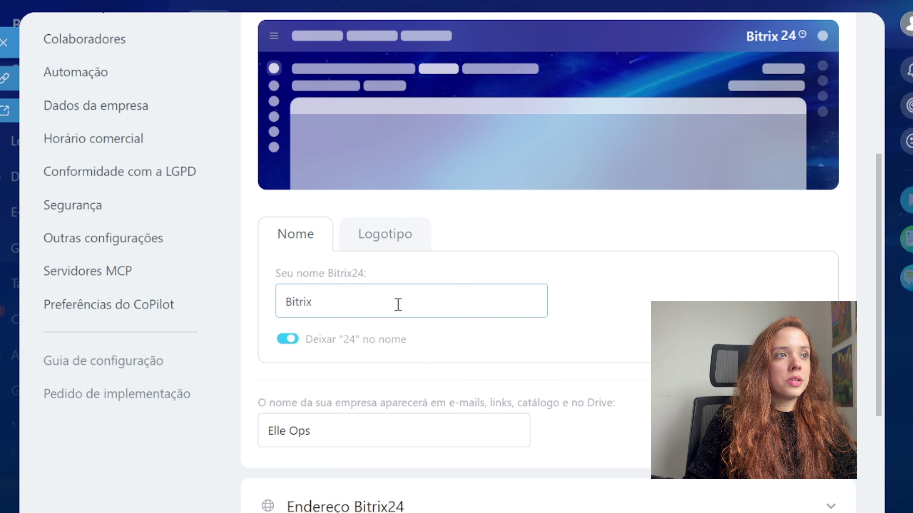
{"action": "scroll", "coordinate": [395, 308], "scroll_direction": "down", "scroll_amount": 2}
{"action": "scroll", "coordinate": [316, 287], "scroll_direction": "up", "scroll_amount": 8}
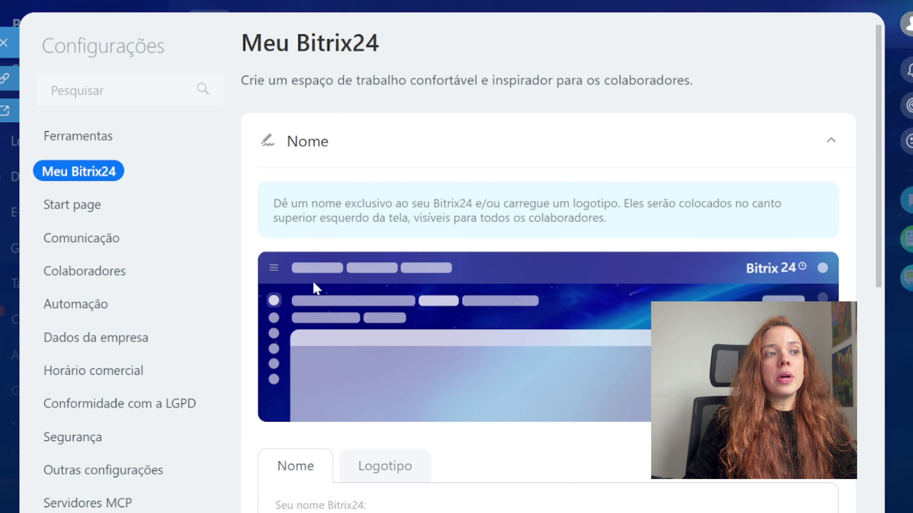
{"action": "scroll", "coordinate": [169, 218], "scroll_direction": "down", "scroll_amount": 2}
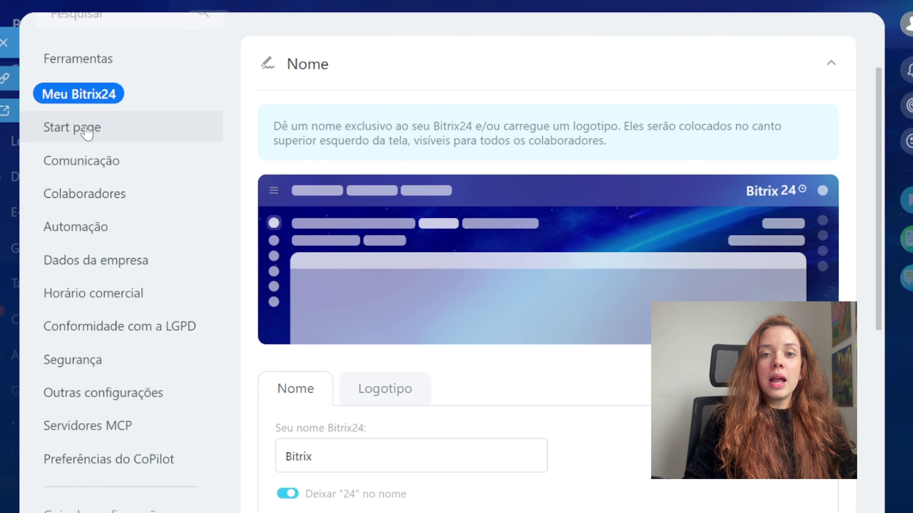
{"action": "left_click", "coordinate": [87, 309]}
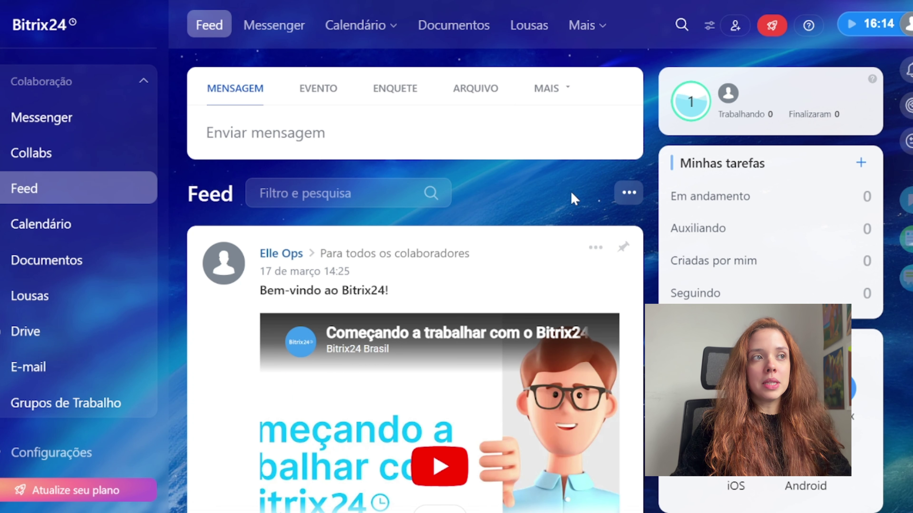
Go to the Colaboradores section and open Estrutura da Empresa.
{"action": "scroll", "coordinate": [81, 248], "scroll_direction": "down", "scroll_amount": 10}
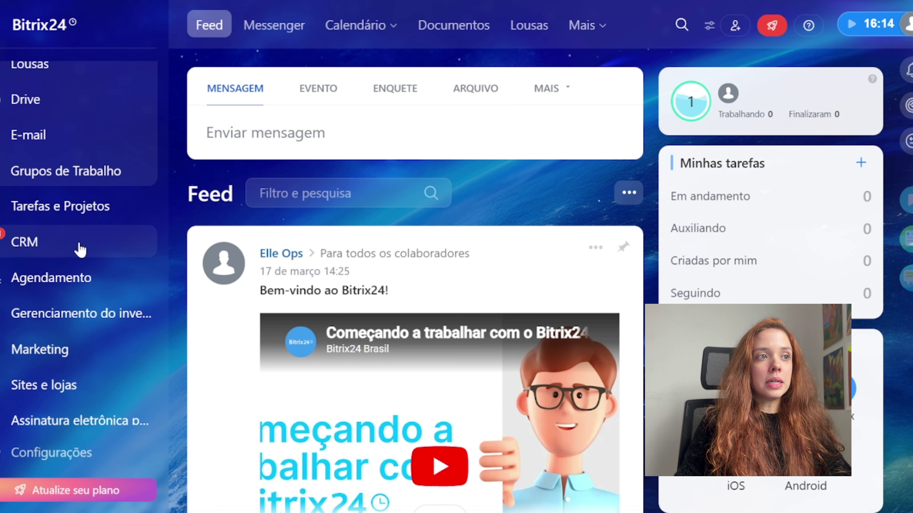
{"action": "scroll", "coordinate": [85, 271], "scroll_direction": "up", "scroll_amount": 10}
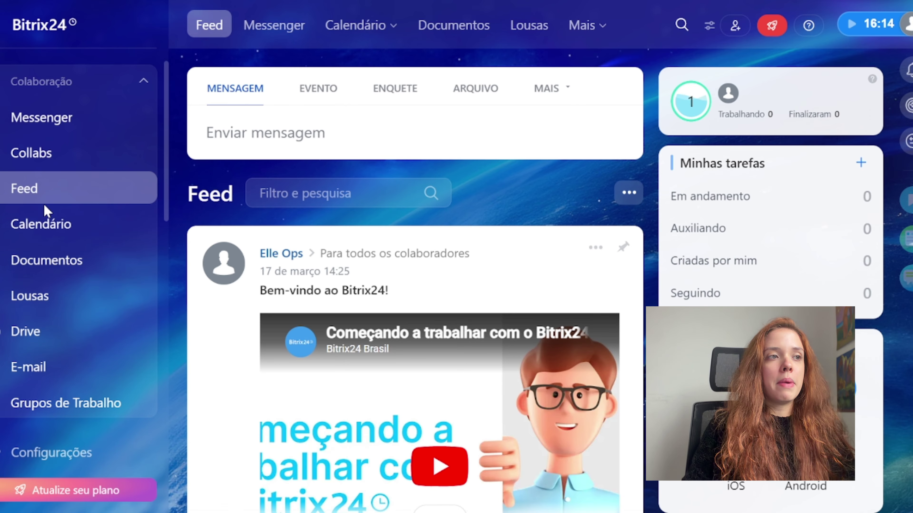
{"action": "scroll", "coordinate": [12, 329], "scroll_direction": "down", "scroll_amount": 4}
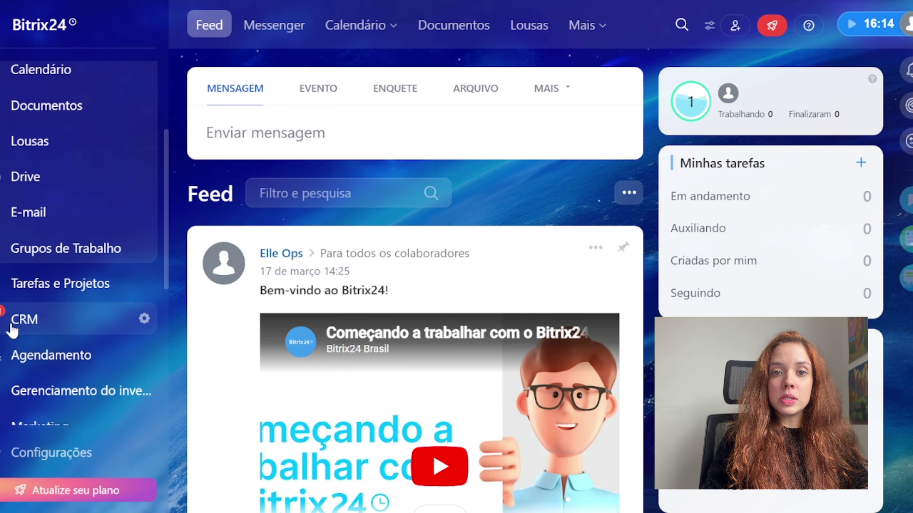
{"action": "scroll", "coordinate": [100, 322], "scroll_direction": "up", "scroll_amount": 2}
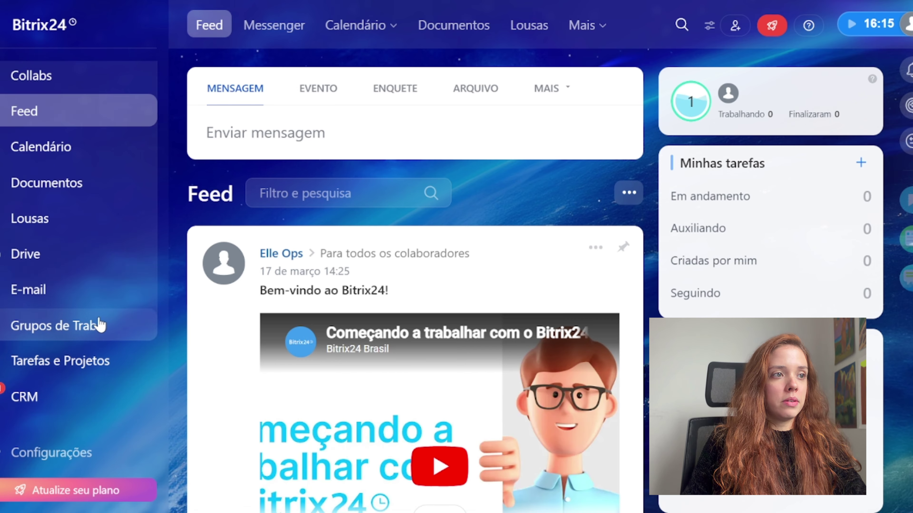
{"action": "scroll", "coordinate": [91, 309], "scroll_direction": "down", "scroll_amount": 10}
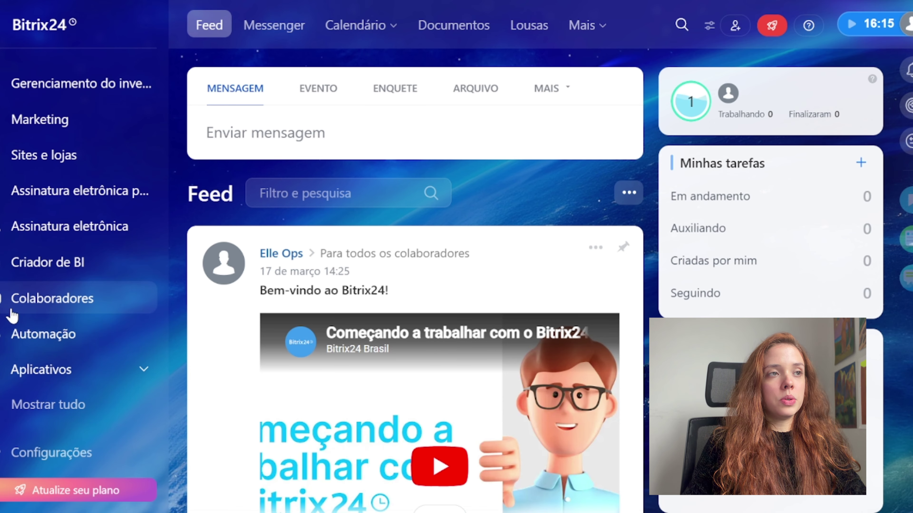
{"action": "left_click", "coordinate": [1, 299]}
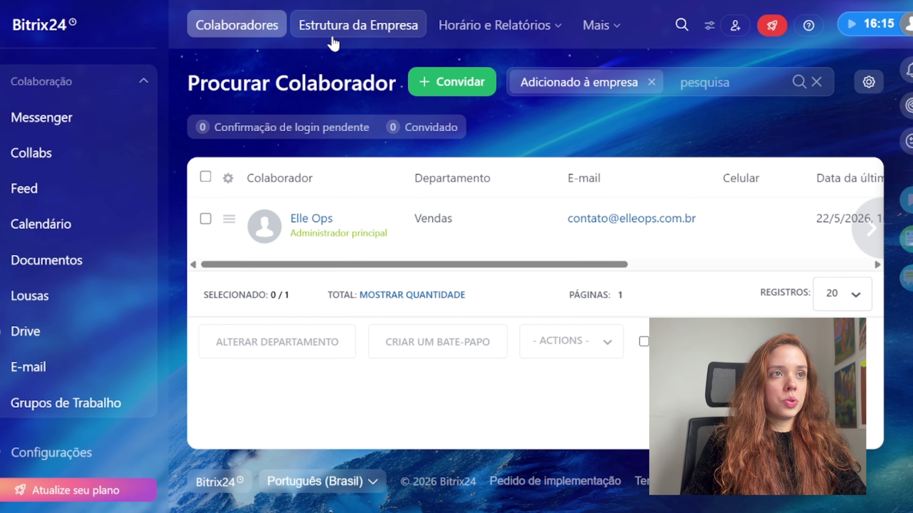
{"action": "left_click", "coordinate": [333, 42]}
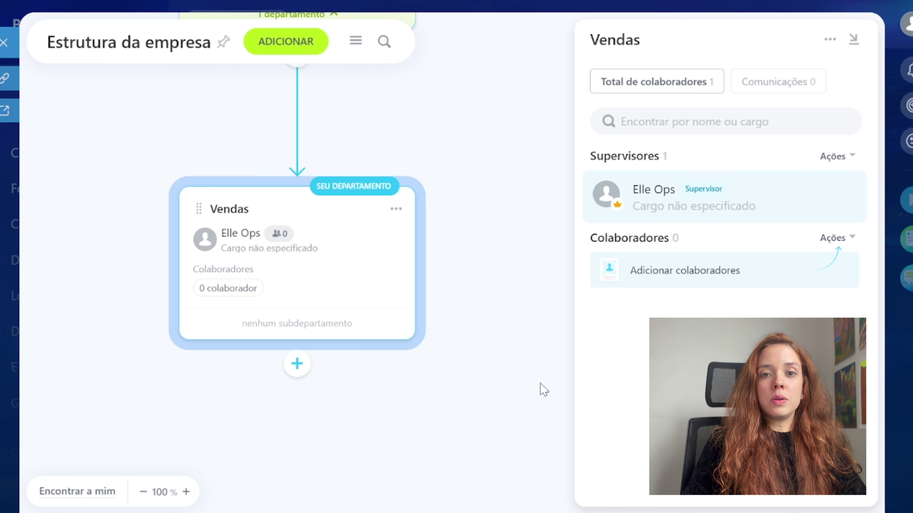
View the entity types that can be added above the Vendas department, Departamento and Equipe multifuncional, and close the selection without creating one.
{"action": "scroll", "coordinate": [543, 390], "scroll_direction": "up", "scroll_amount": 4}
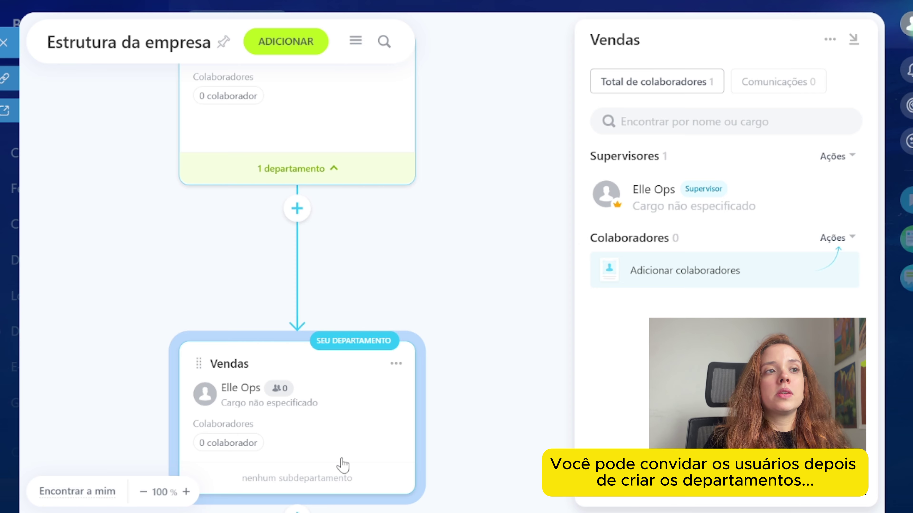
{"action": "left_click", "coordinate": [298, 210]}
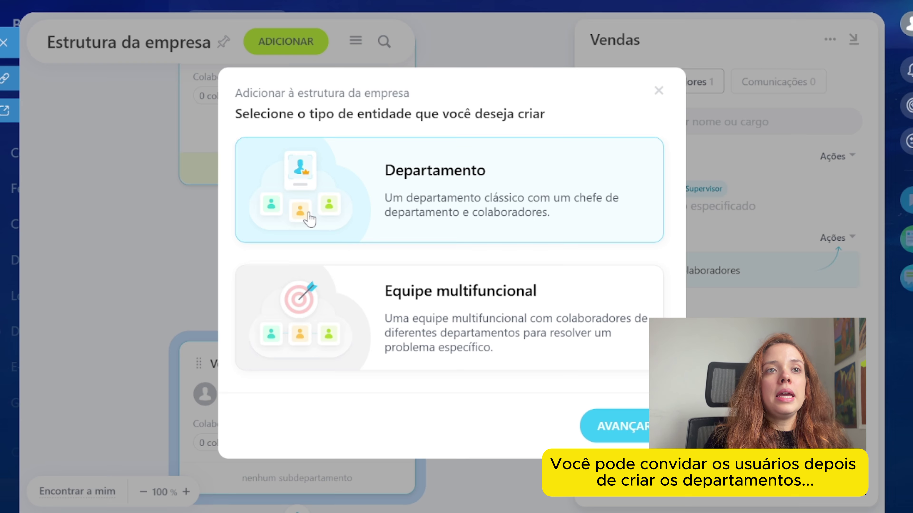
{"action": "left_click", "coordinate": [659, 90]}
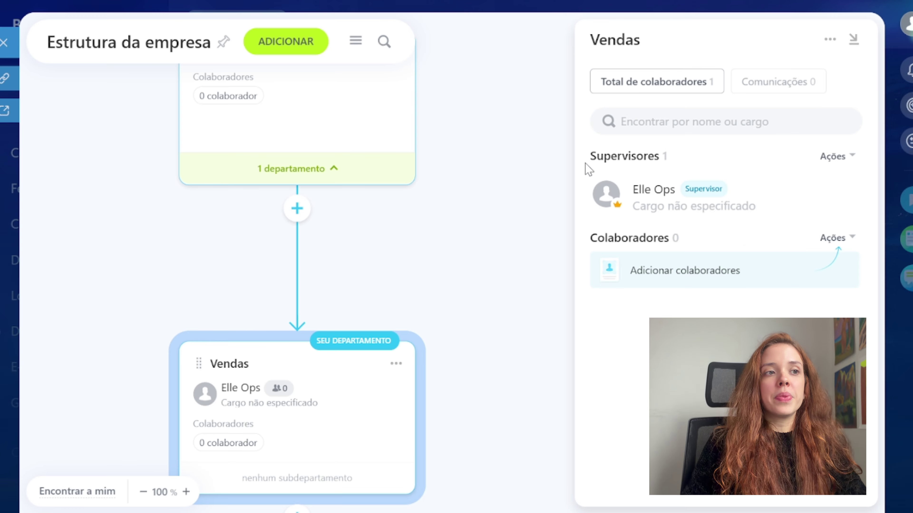
{"action": "scroll", "coordinate": [404, 285], "scroll_direction": "down", "scroll_amount": 2}
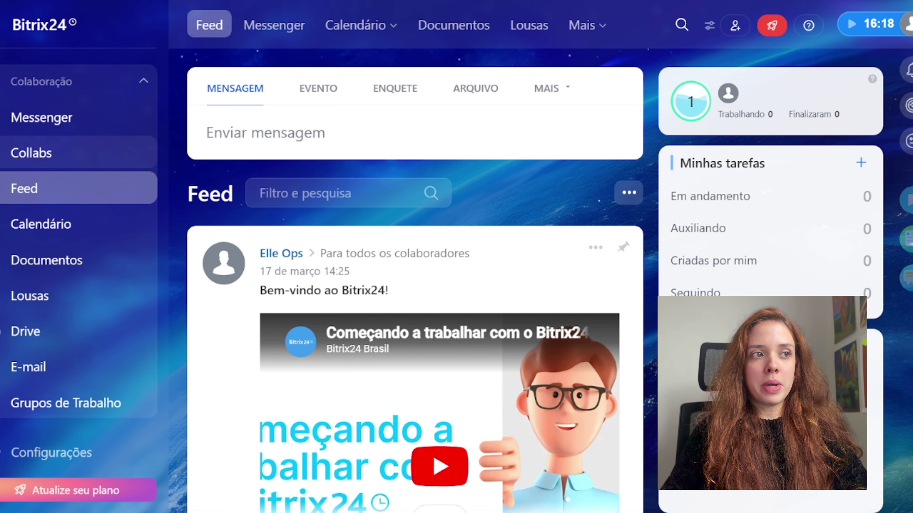
Look through the full list of portal tools, from Colaboração down to Aplicativos, and return to its beginning.
{"action": "scroll", "coordinate": [79, 251], "scroll_direction": "down", "scroll_amount": 9}
{"action": "scroll", "coordinate": [78, 252], "scroll_direction": "down", "scroll_amount": 4}
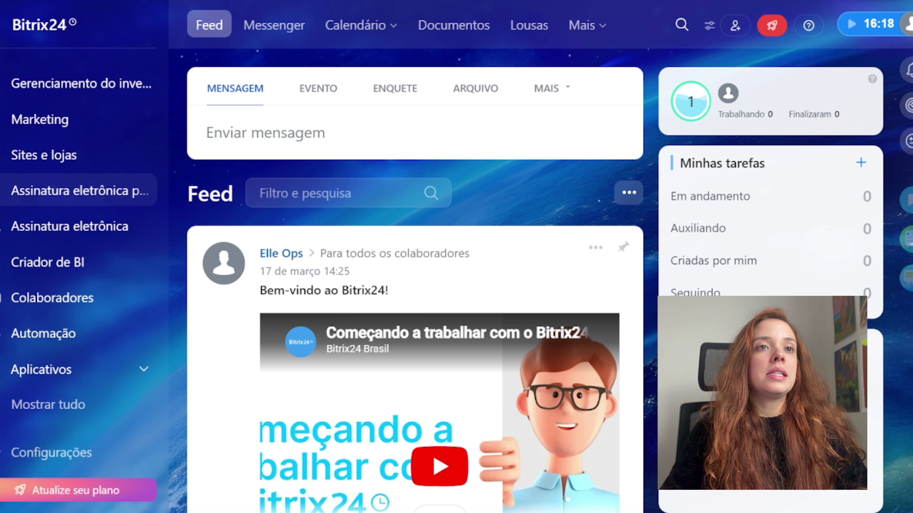
{"action": "scroll", "coordinate": [79, 252], "scroll_direction": "up", "scroll_amount": 13}
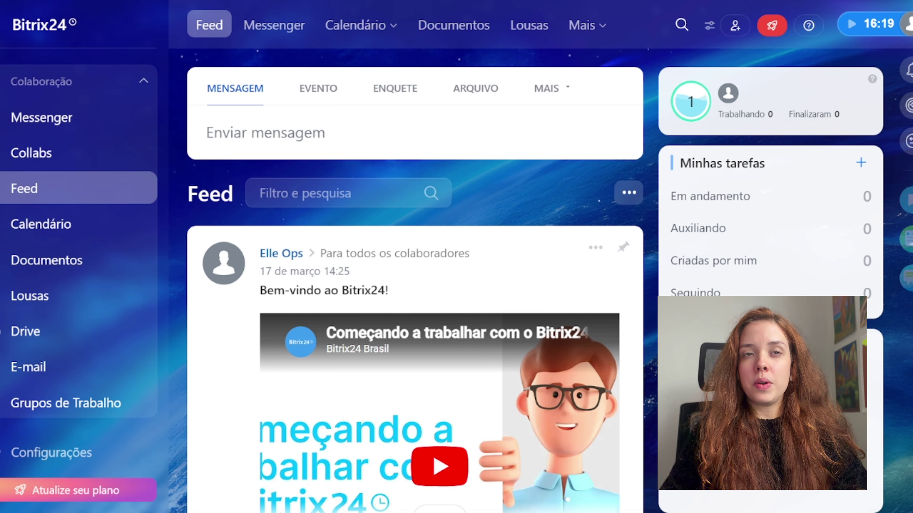
Open the messenger, view its Contact Center and Bate-papos conversations, and close it to return to the Feed.
{"action": "left_click", "coordinate": [908, 141]}
{"action": "left_click", "coordinate": [497, 25]}
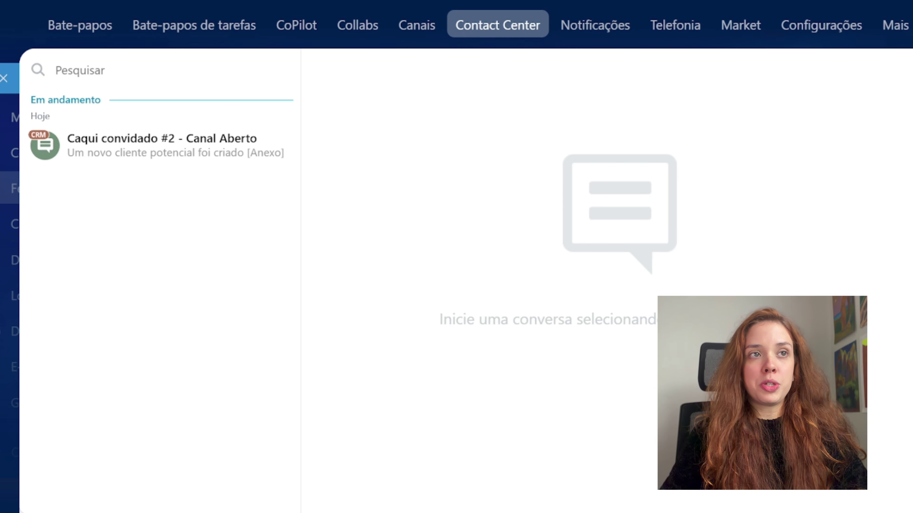
{"action": "left_click", "coordinate": [74, 37]}
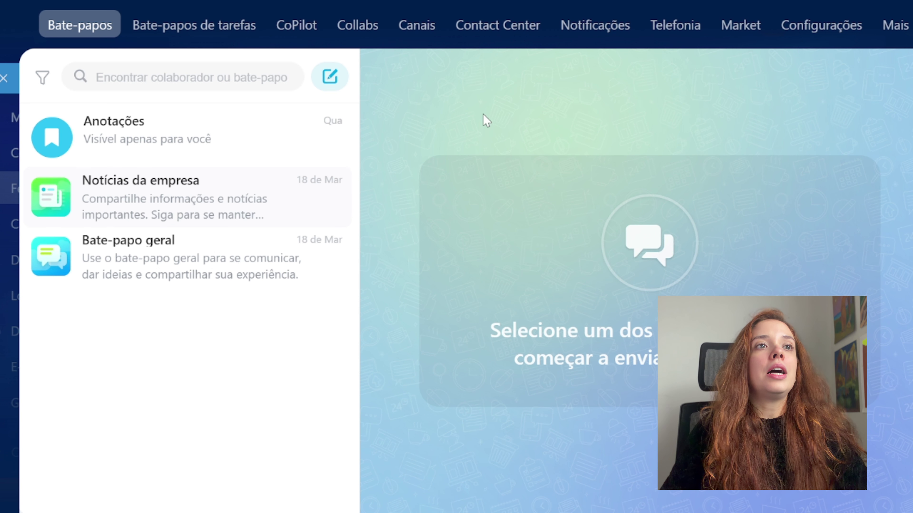
{"action": "left_click", "coordinate": [478, 41]}
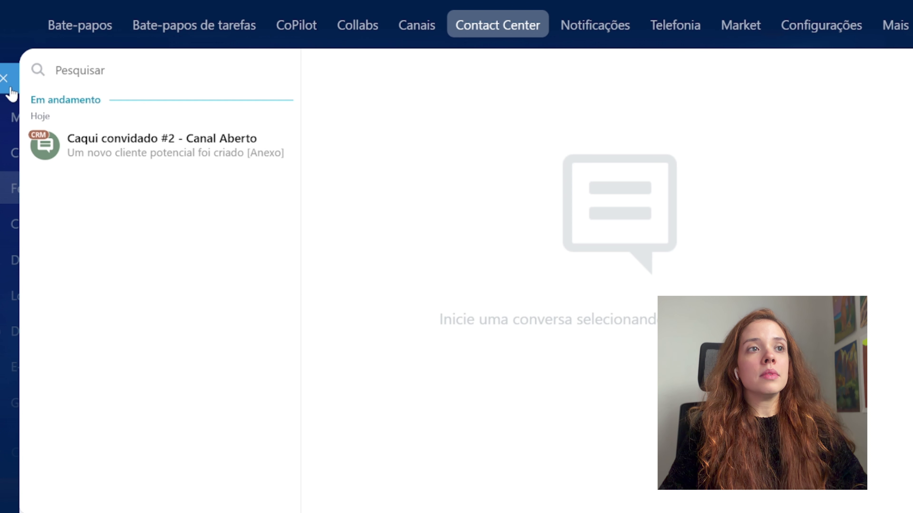
{"action": "left_click", "coordinate": [3, 82]}
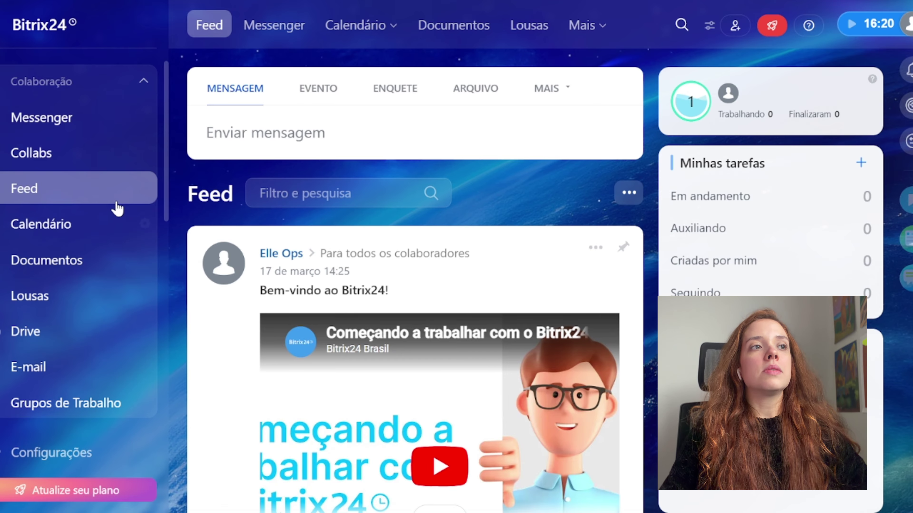
Collapse the Colaboração group so that only the main portal tools are listed.
{"action": "left_click", "coordinate": [68, 82]}
{"action": "left_click", "coordinate": [39, 88]}
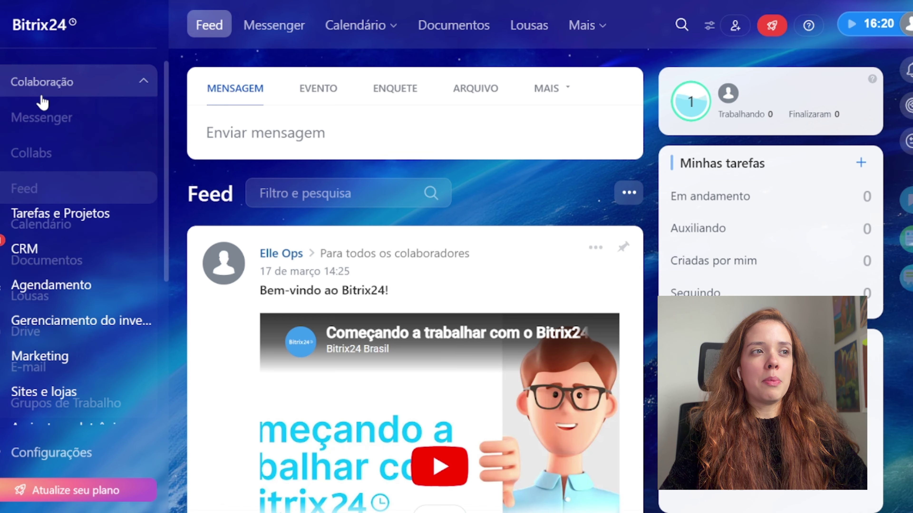
{"action": "left_click", "coordinate": [59, 93]}
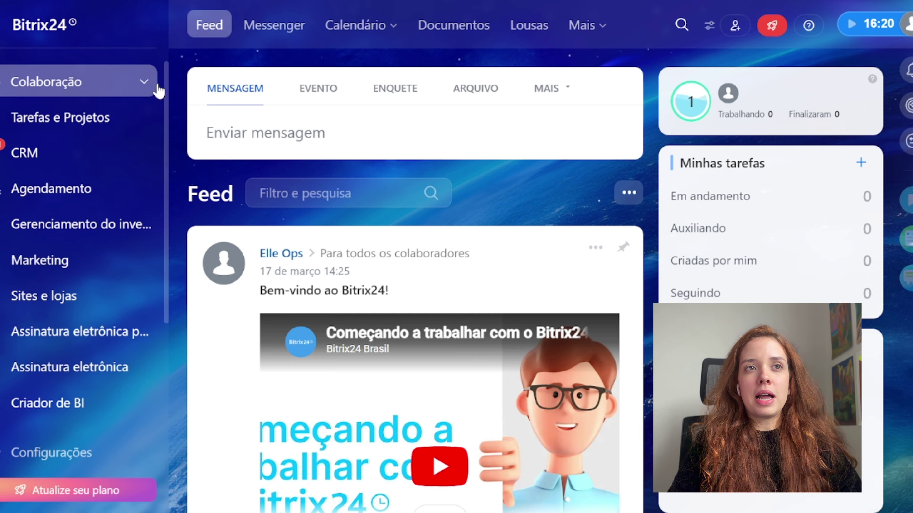
{"action": "left_click", "coordinate": [682, 31]}
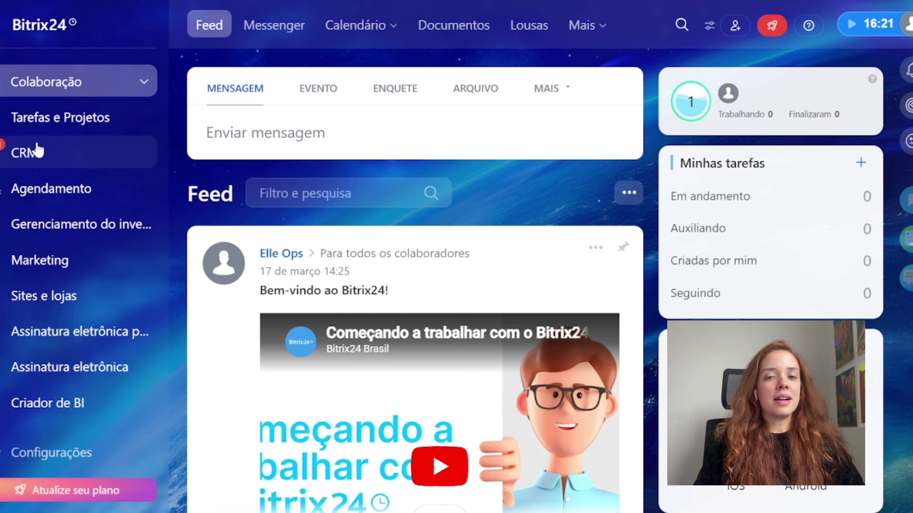
Open the CRM and look over the stages of the Leads Kanban board.
{"action": "left_click", "coordinate": [110, 175]}
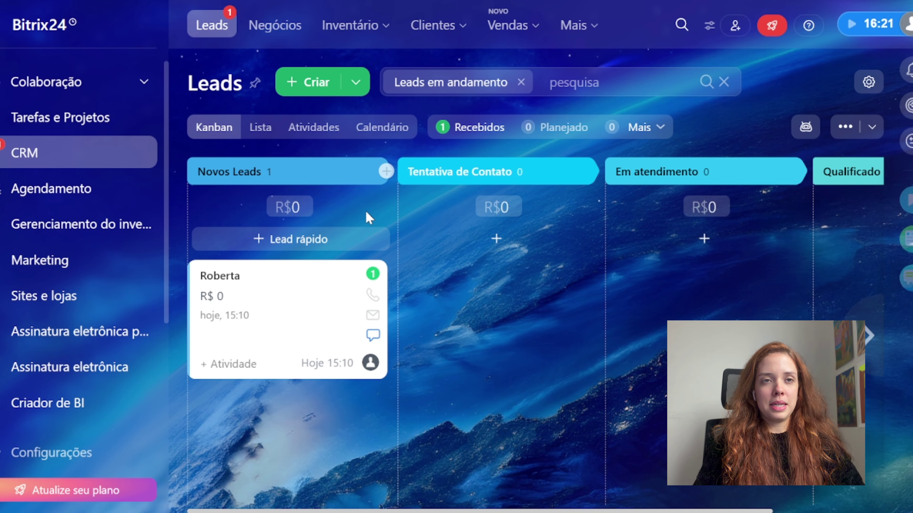
{"action": "mouse_move", "coordinate": [876, 359]}
{"action": "mouse_move", "coordinate": [209, 361]}
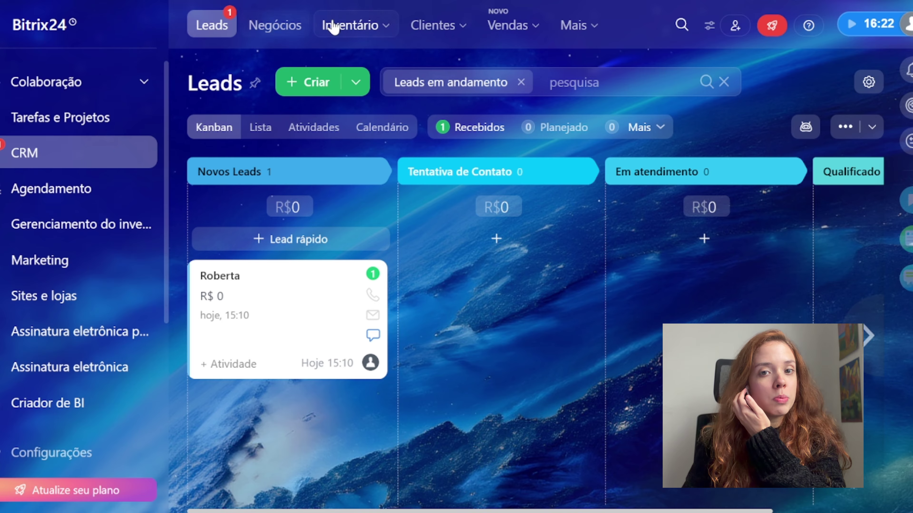
{"action": "mouse_move", "coordinate": [465, 29]}
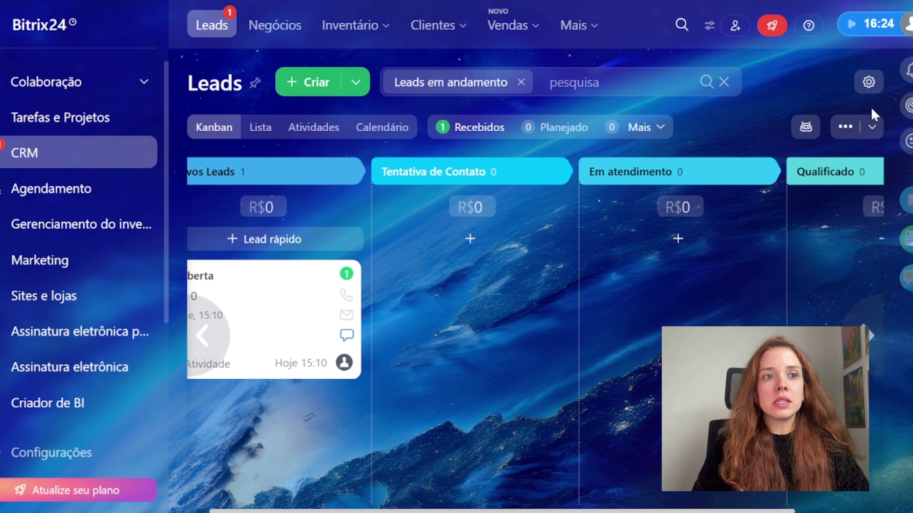
Open the Modo CRM setting for Leads to compare CRM simples with CRM clássico.
{"action": "left_click", "coordinate": [869, 85]}
{"action": "scroll", "coordinate": [868, 104], "scroll_direction": "down", "scroll_amount": 2}
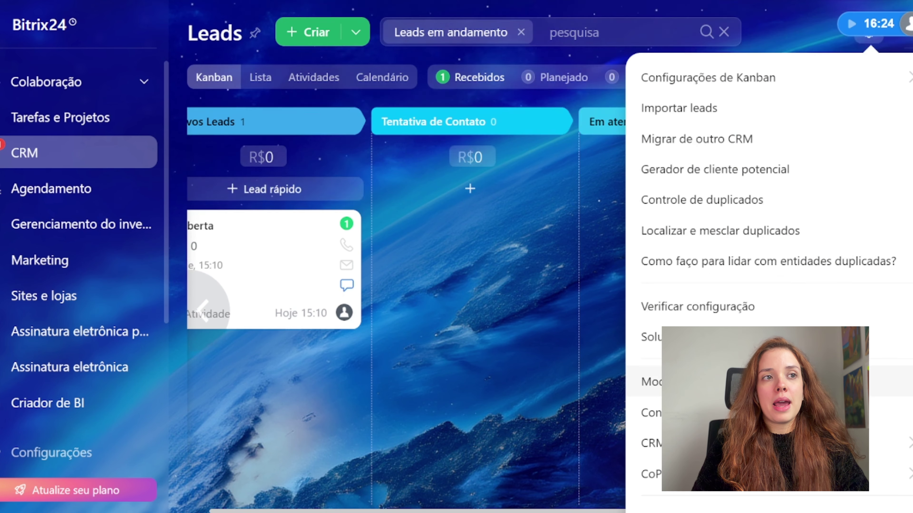
{"action": "scroll", "coordinate": [796, 272], "scroll_direction": "down", "scroll_amount": 2}
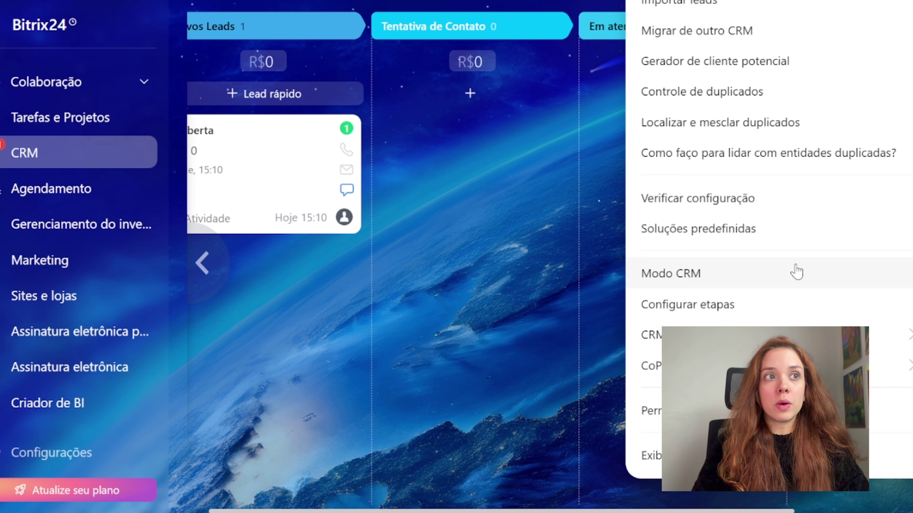
{"action": "left_click", "coordinate": [787, 273]}
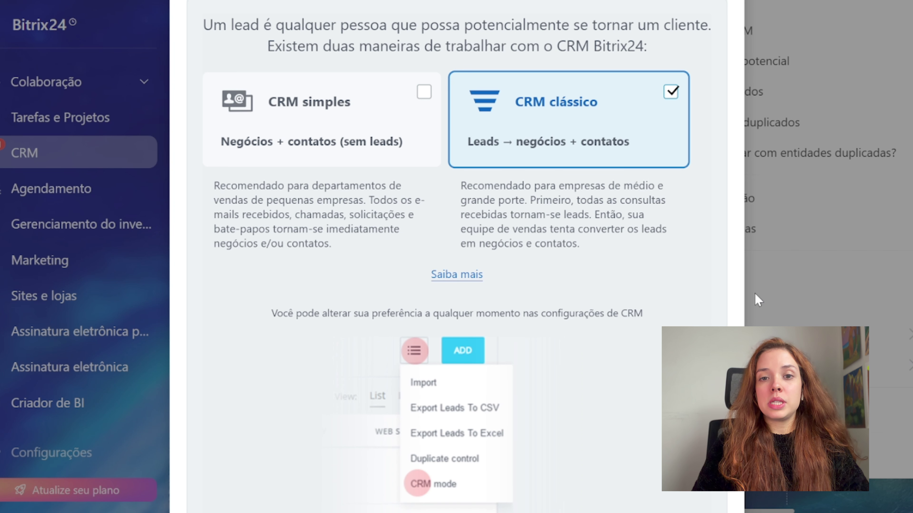
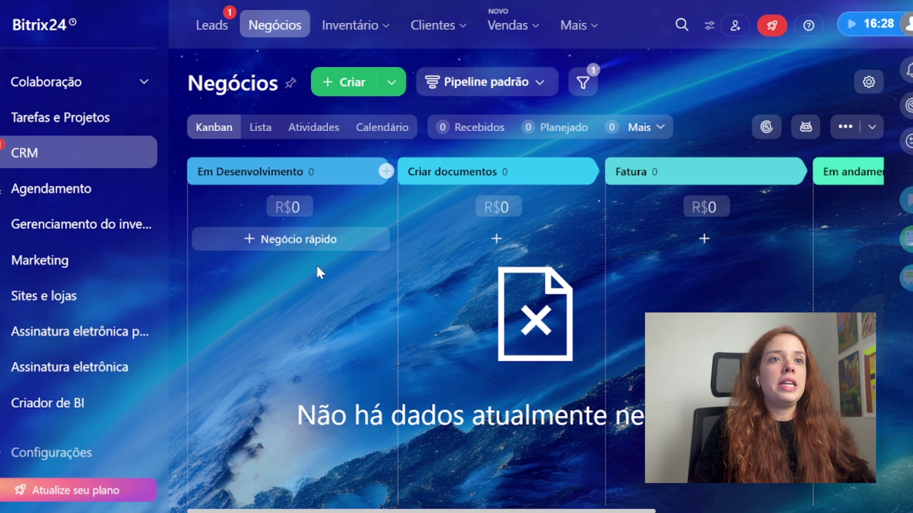
View the Catálogo de produtos and the Clientes and Vendas options of the CRM, and return to Negócios.
{"action": "left_click", "coordinate": [374, 26]}
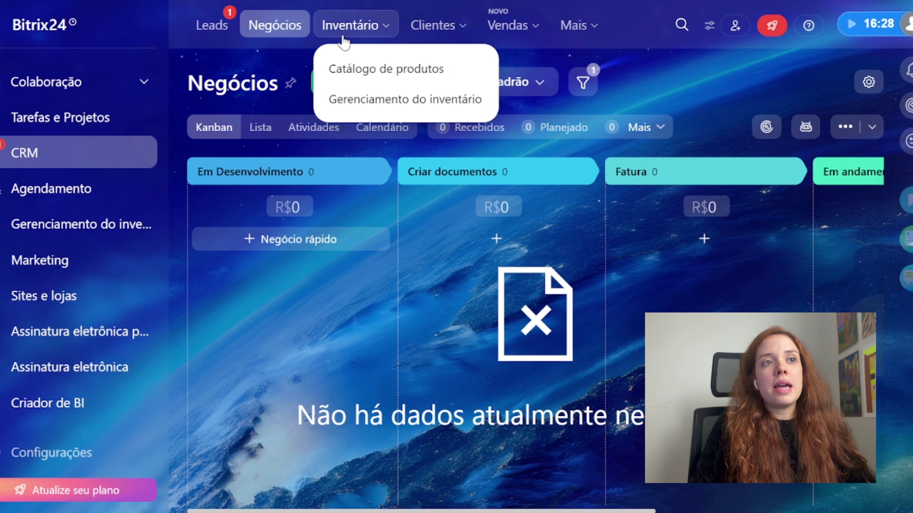
{"action": "left_click", "coordinate": [374, 73]}
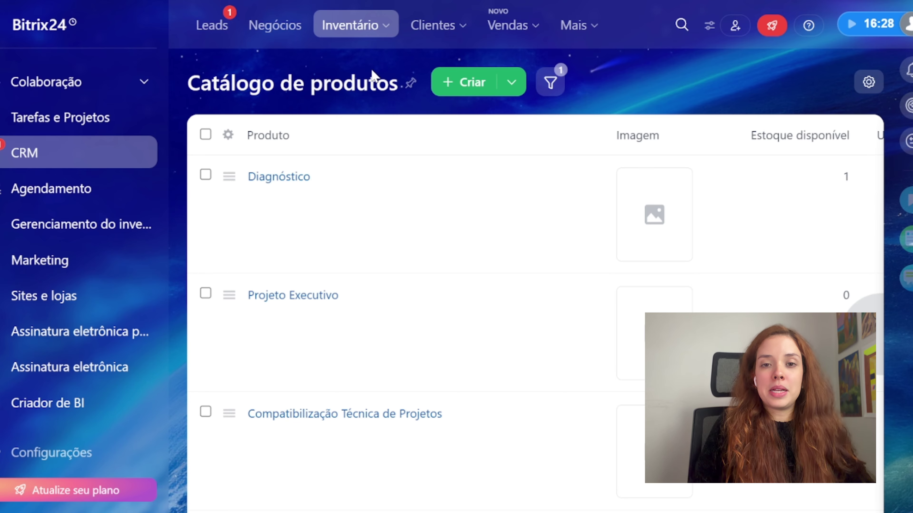
{"action": "left_click", "coordinate": [430, 28]}
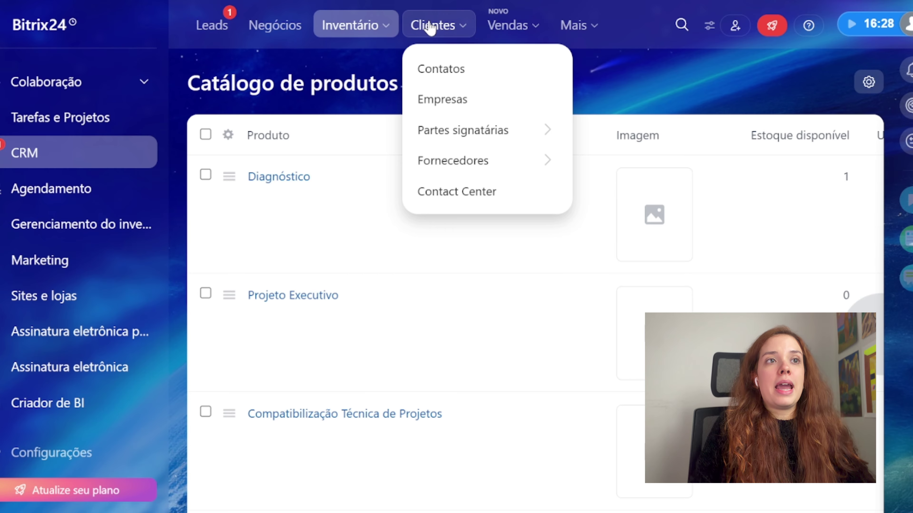
{"action": "left_click", "coordinate": [489, 27]}
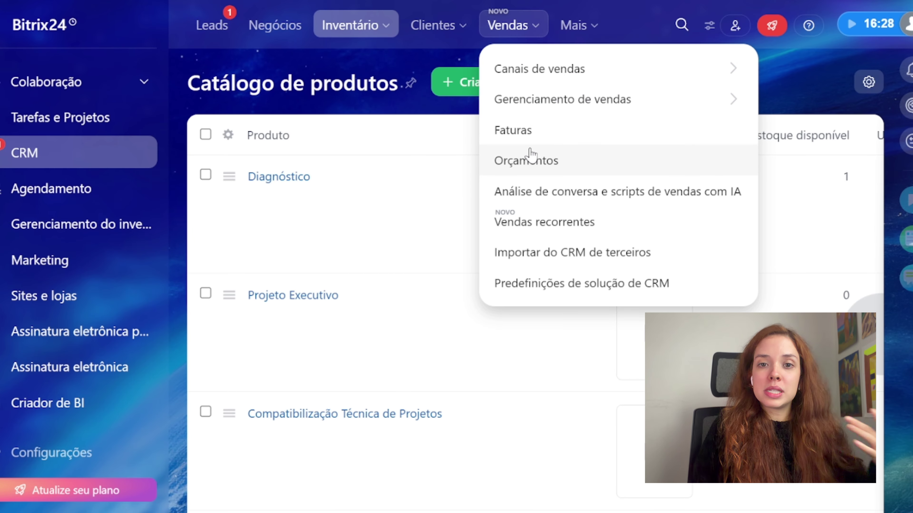
{"action": "left_click", "coordinate": [278, 25]}
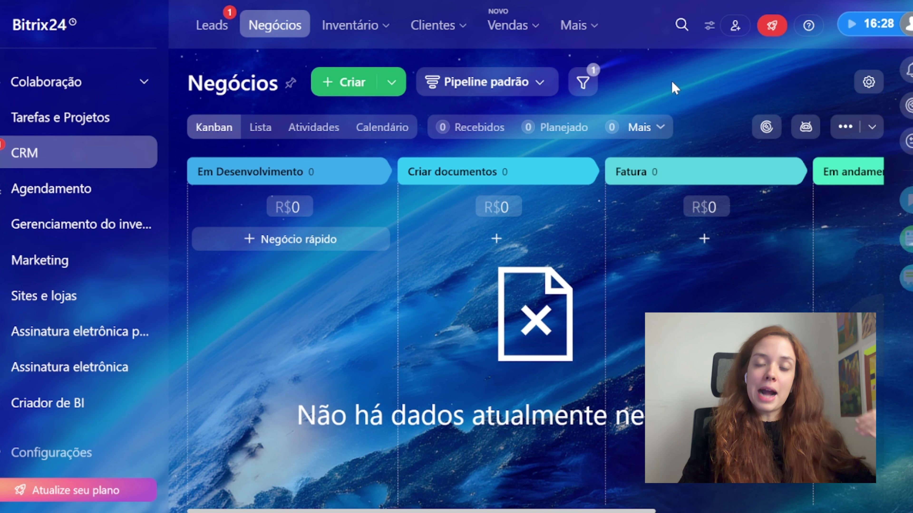
Open the Contact Center from the CRM's sales channels, review the available communication channels, and close it.
{"action": "left_click", "coordinate": [512, 25]}
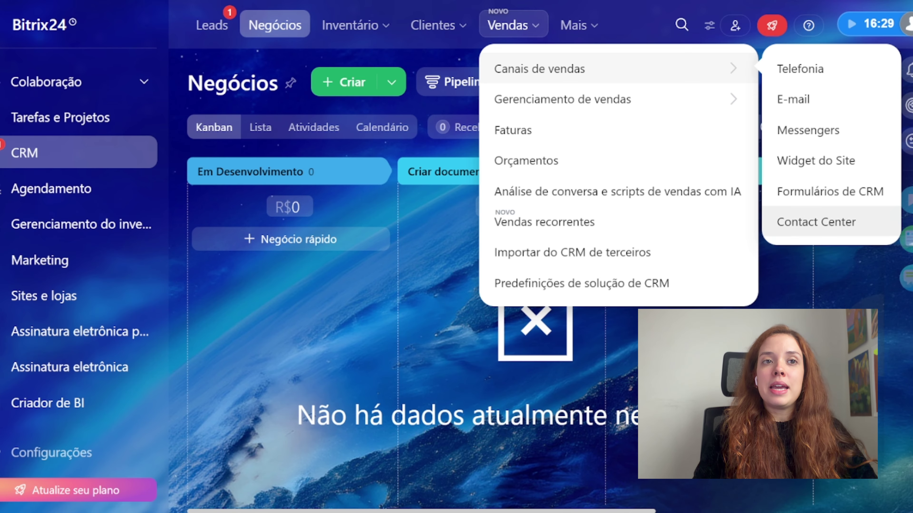
{"action": "left_click", "coordinate": [805, 223]}
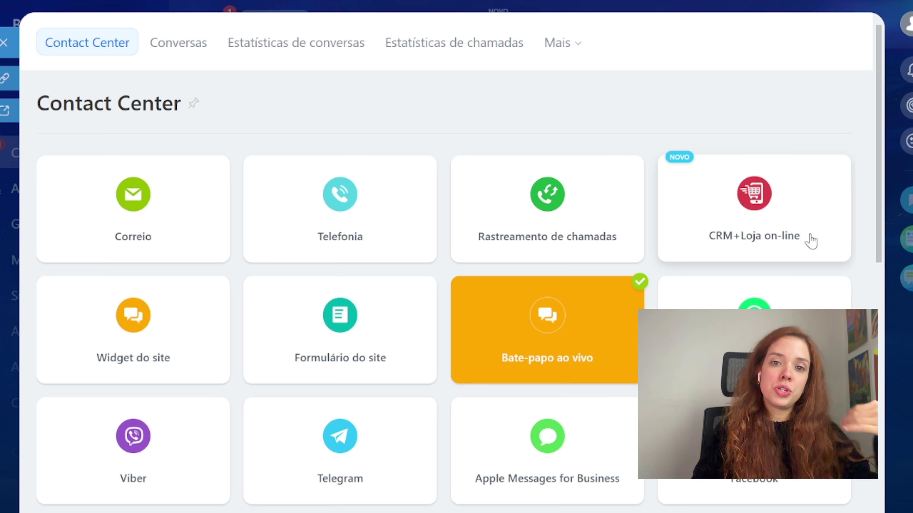
{"action": "scroll", "coordinate": [785, 117], "scroll_direction": "down", "scroll_amount": 4}
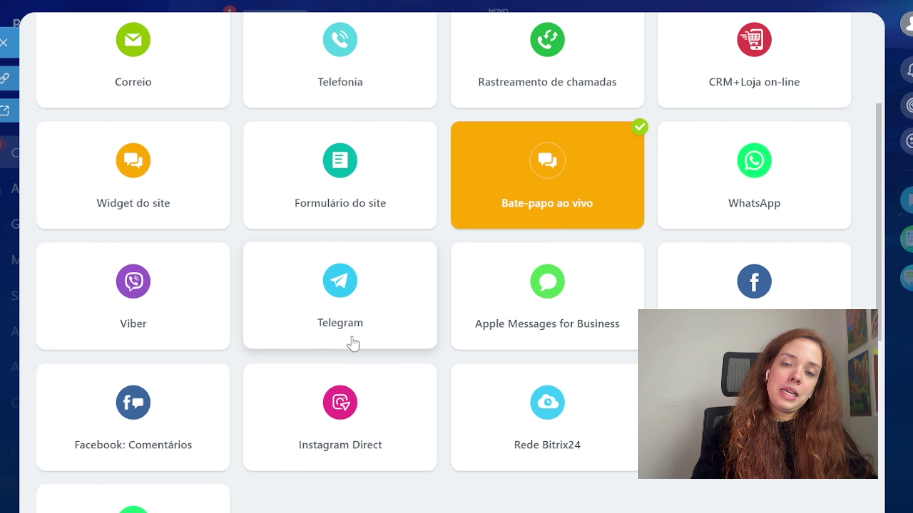
{"action": "left_click", "coordinate": [7, 40]}
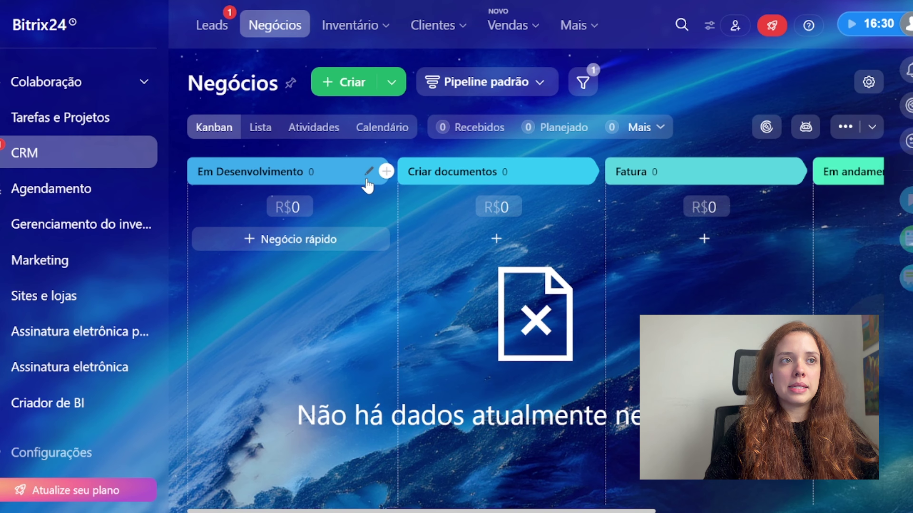
Open the Em Desenvolvimento and Criar documentos stage names in Negócios for editing, and leave editing without renaming them.
{"action": "left_click", "coordinate": [370, 171]}
{"action": "triple_click", "coordinate": [270, 176]}
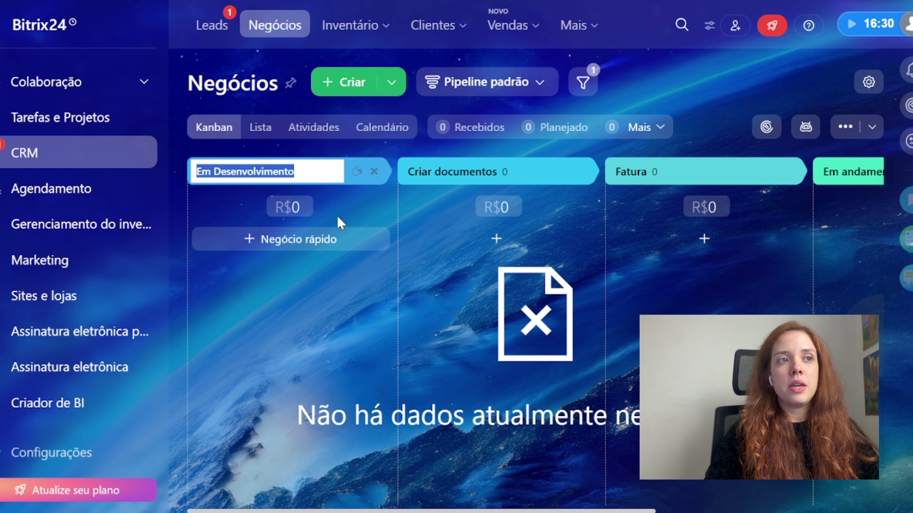
{"action": "left_click", "coordinate": [578, 175]}
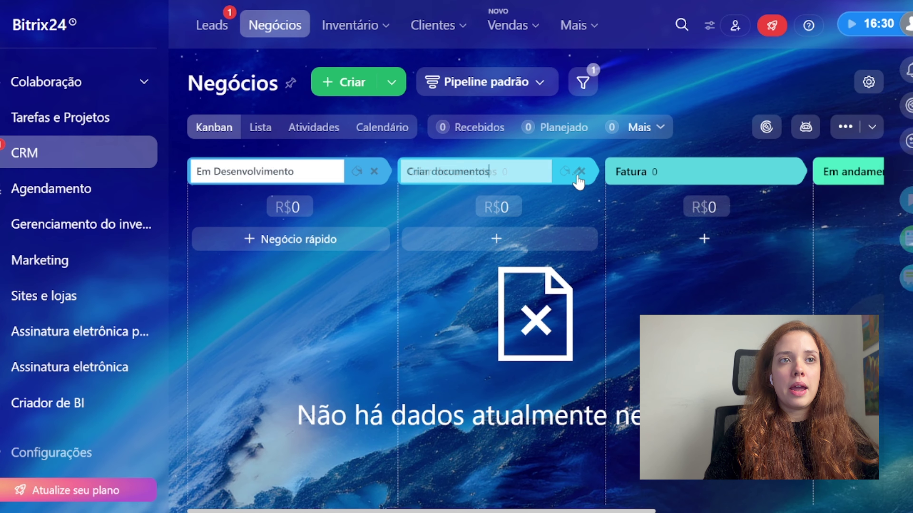
{"action": "left_click", "coordinate": [593, 171]}
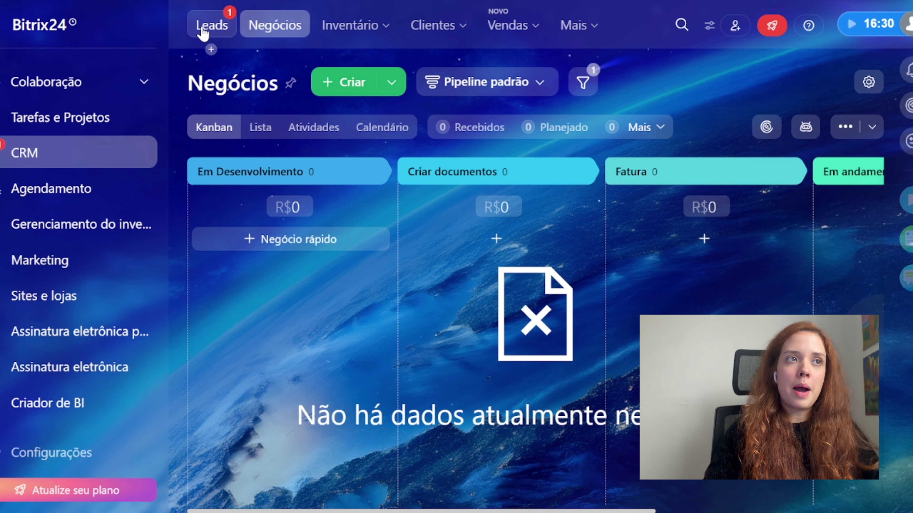
Review the stages of the Leads Kanban board and go back to the Negócios board.
{"action": "left_click", "coordinate": [203, 33]}
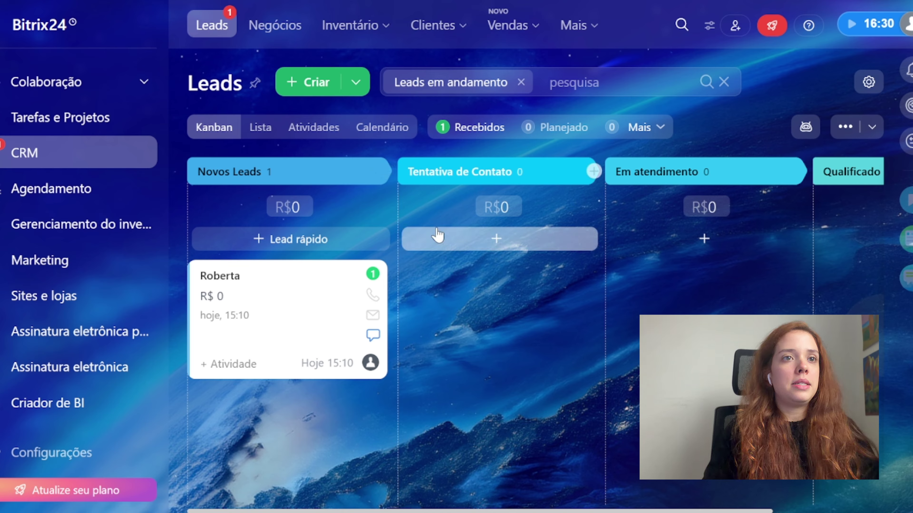
{"action": "scroll", "coordinate": [785, 254], "scroll_direction": "right", "scroll_amount": 3}
{"action": "scroll", "coordinate": [422, 250], "scroll_direction": "left", "scroll_amount": 3}
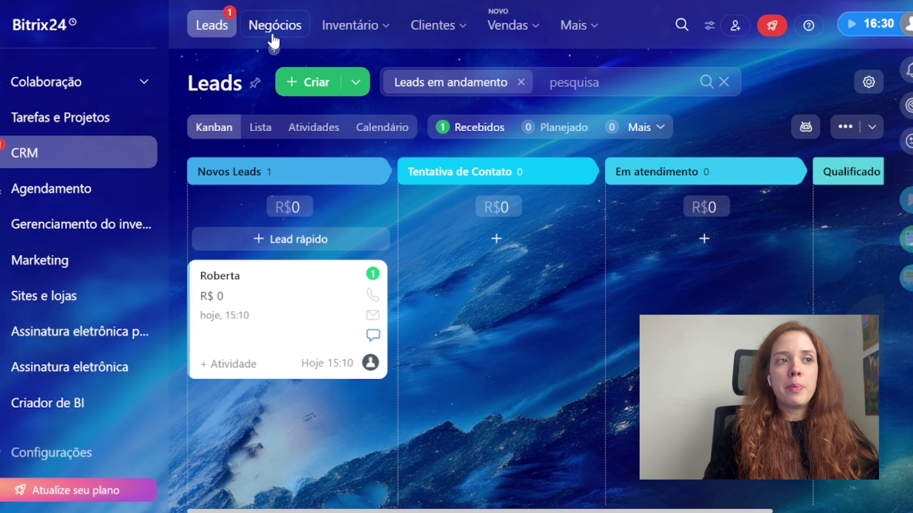
{"action": "left_click", "coordinate": [275, 25]}
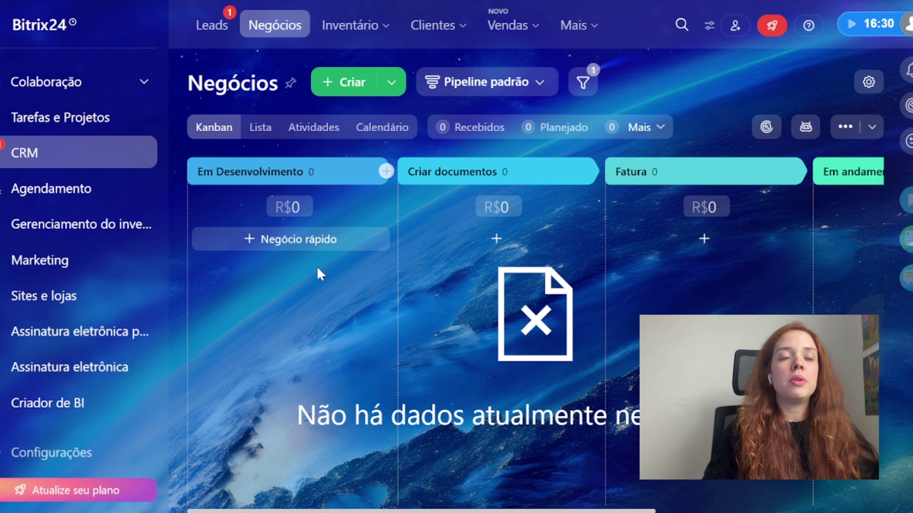
Review the stages of the Negócios Kanban board, and go through the stages of the Leads board.
{"action": "scroll", "coordinate": [862, 334], "scroll_direction": "right", "scroll_amount": 4}
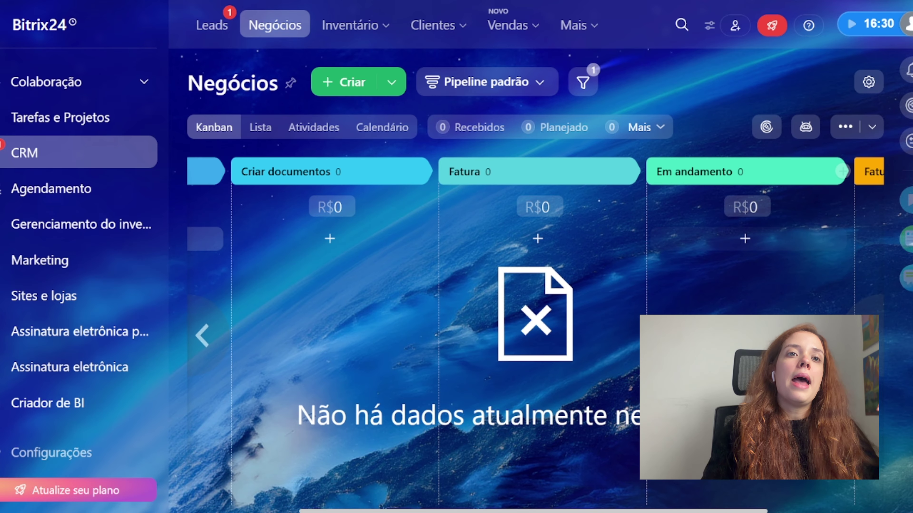
{"action": "mouse_move", "coordinate": [202, 335]}
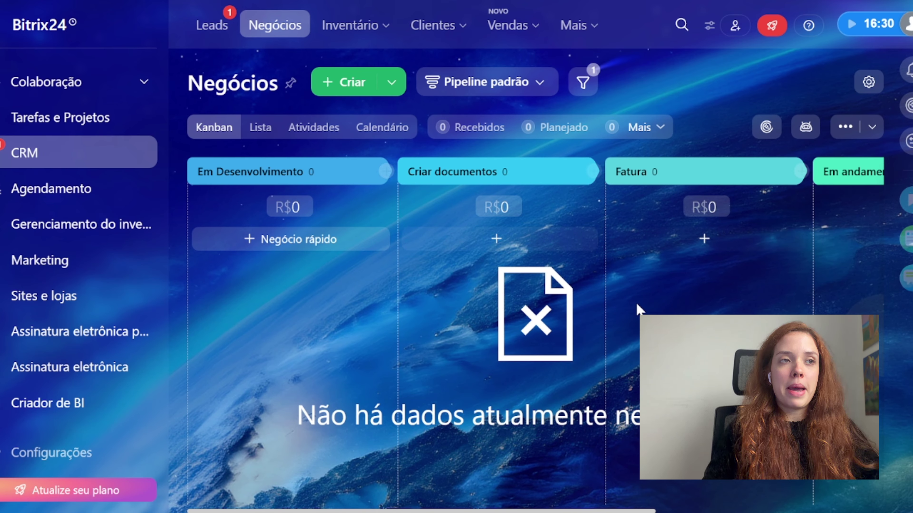
{"action": "left_click", "coordinate": [212, 24]}
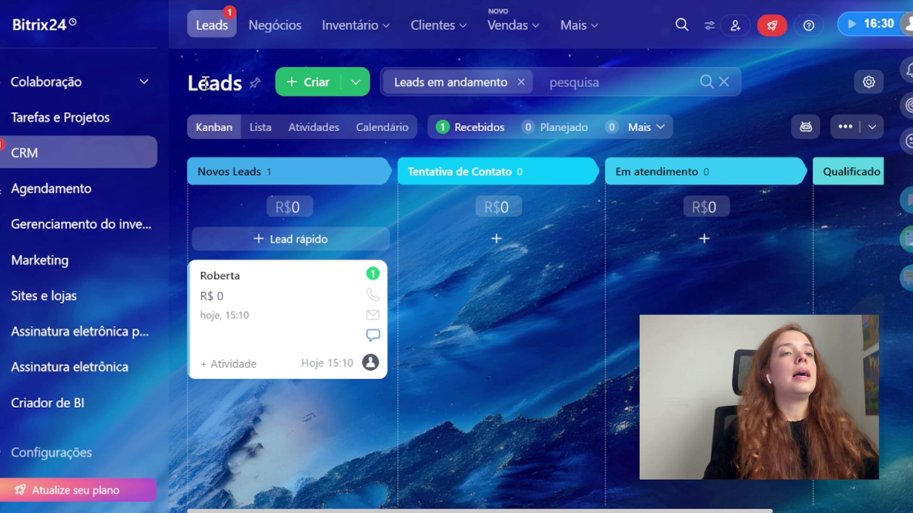
{"action": "scroll", "coordinate": [536, 323], "scroll_direction": "right", "scroll_amount": 4}
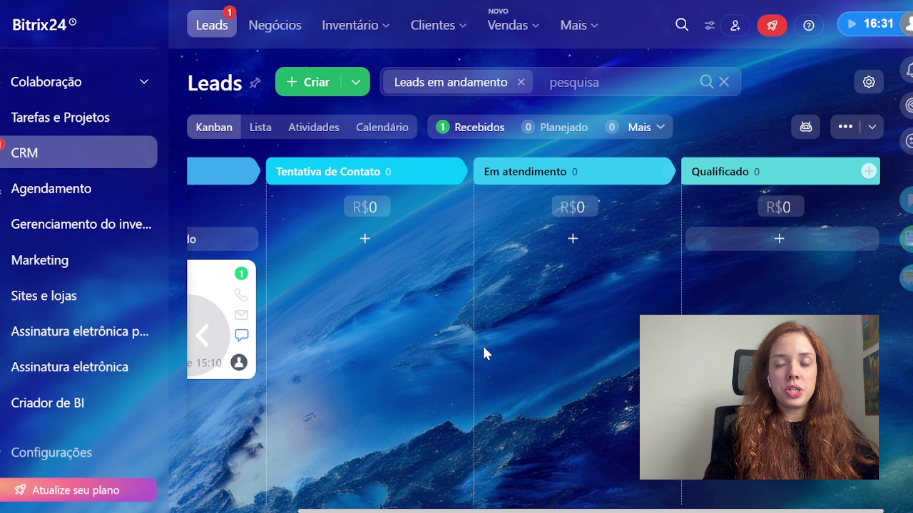
{"action": "scroll", "coordinate": [207, 341], "scroll_direction": "left", "scroll_amount": 3}
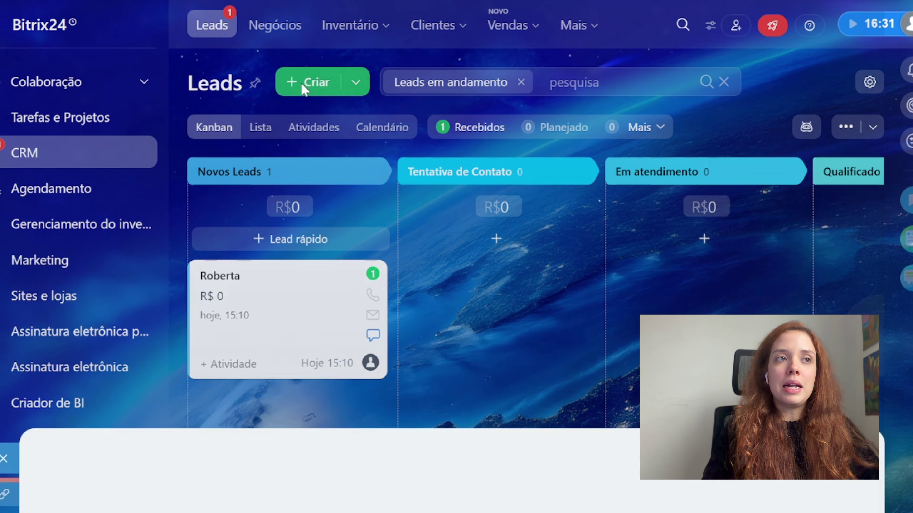
Open the form for a new lead and close it without saving.
{"action": "left_click", "coordinate": [301, 84]}
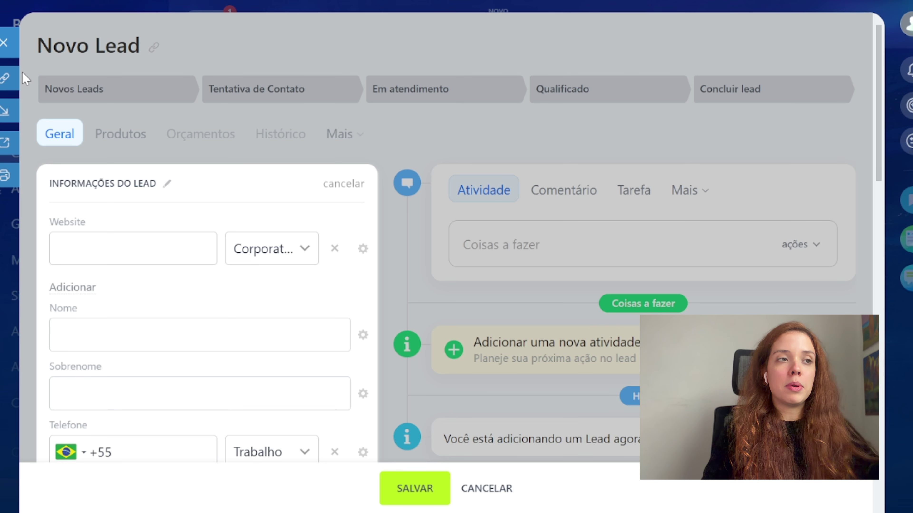
{"action": "left_click", "coordinate": [5, 43]}
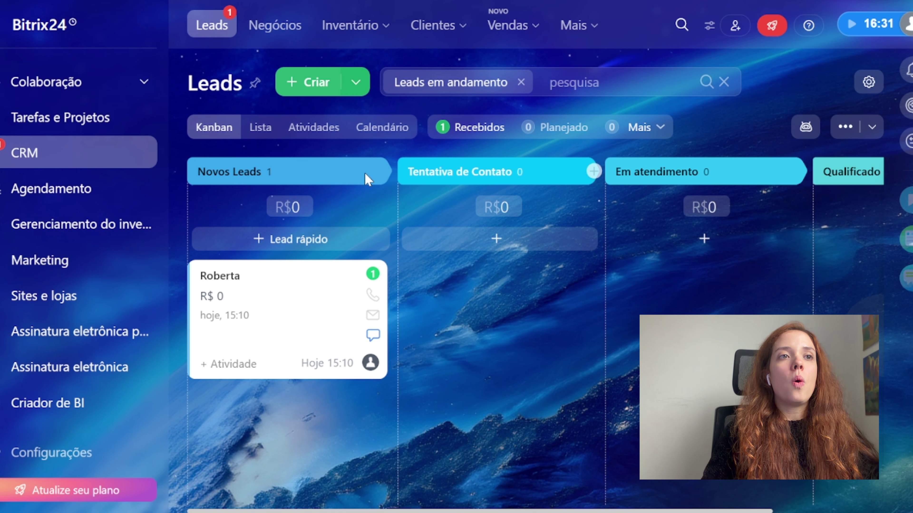
Review the automation rules for each stage of the Pipeline padrão in Negócios, and close Automação de vendas.
{"action": "left_click", "coordinate": [283, 16]}
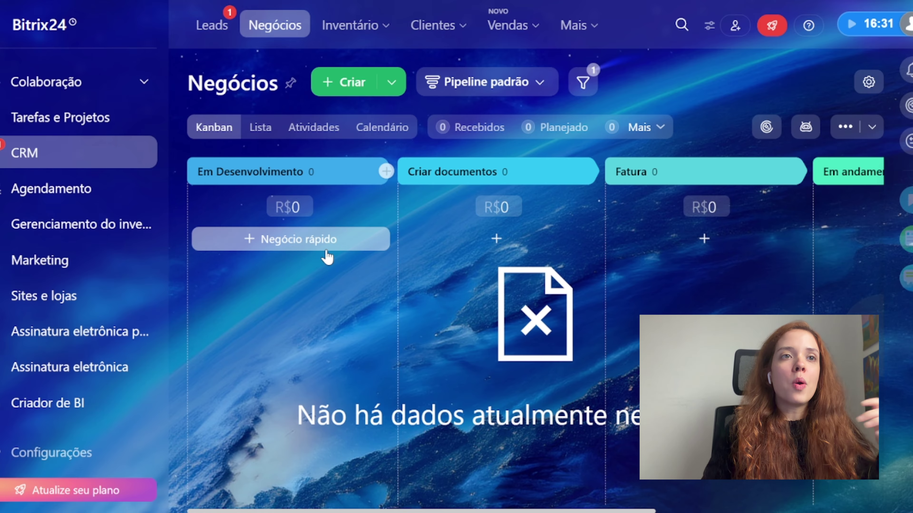
{"action": "left_click", "coordinate": [807, 129]}
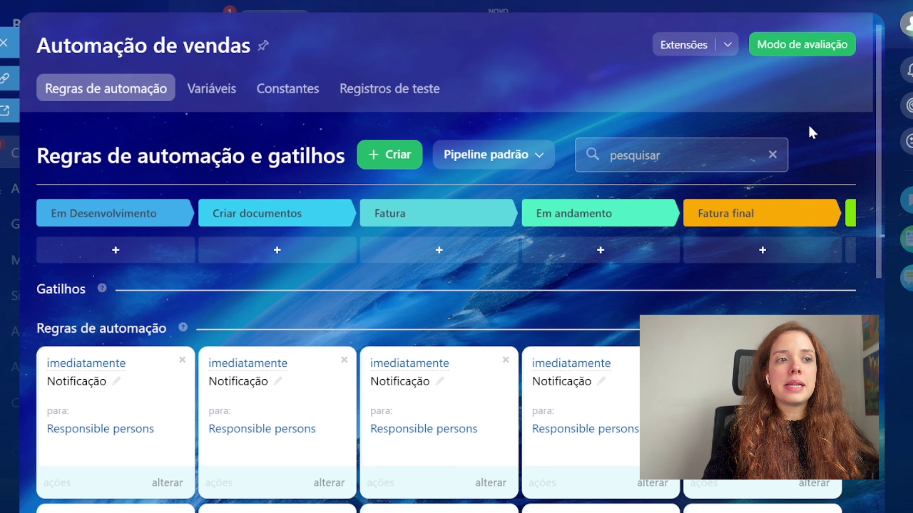
{"action": "scroll", "coordinate": [414, 134], "scroll_direction": "down", "scroll_amount": 5}
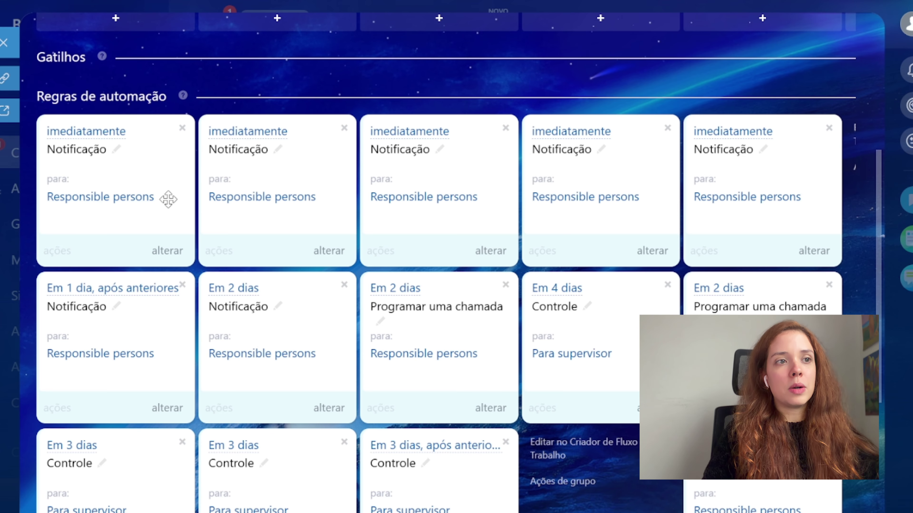
{"action": "scroll", "coordinate": [169, 201], "scroll_direction": "down", "scroll_amount": 3}
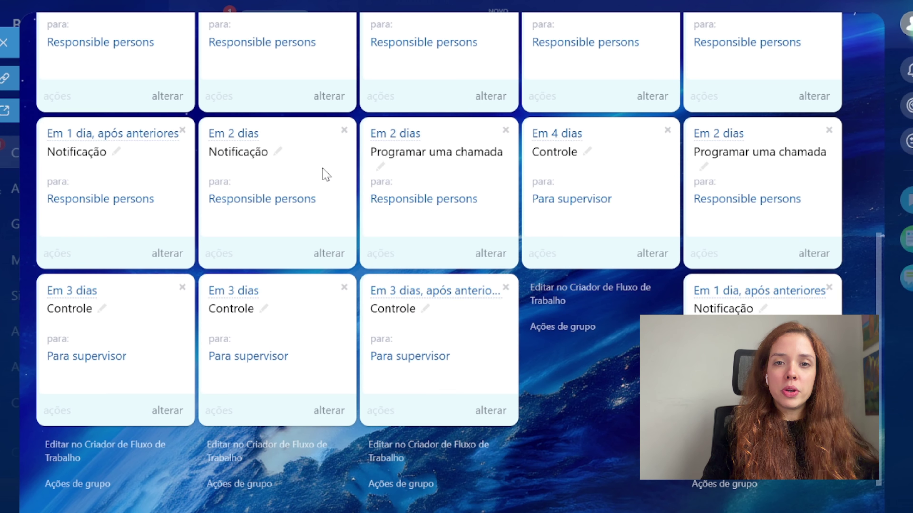
{"action": "scroll", "coordinate": [350, 204], "scroll_direction": "up", "scroll_amount": 15}
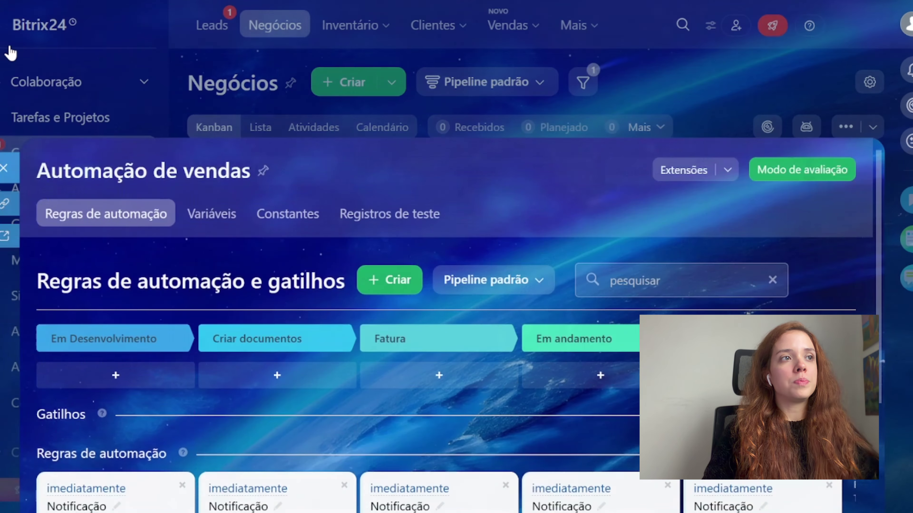
{"action": "left_click", "coordinate": [11, 53]}
Examine the Informações do Lead and Qualificação fields of the lead in Novos Leads, and open its comment field.
{"action": "left_click", "coordinate": [202, 25]}
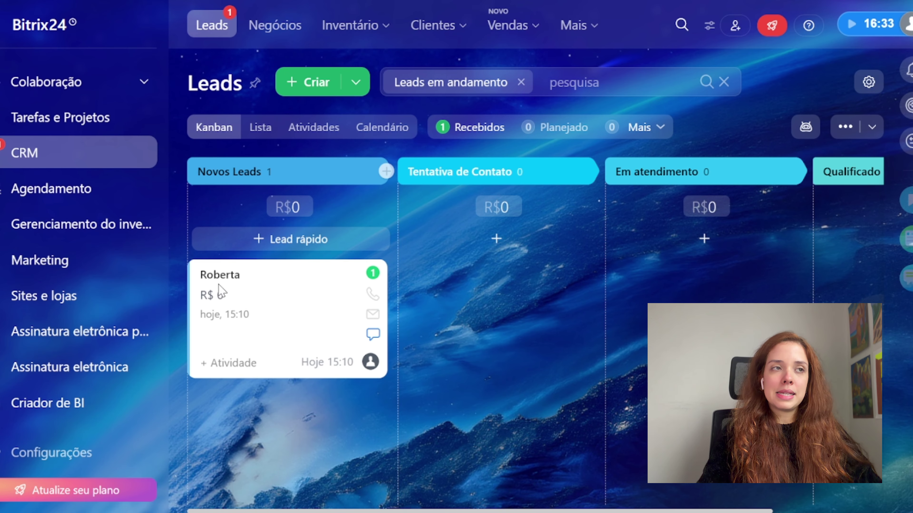
{"action": "left_click", "coordinate": [219, 277]}
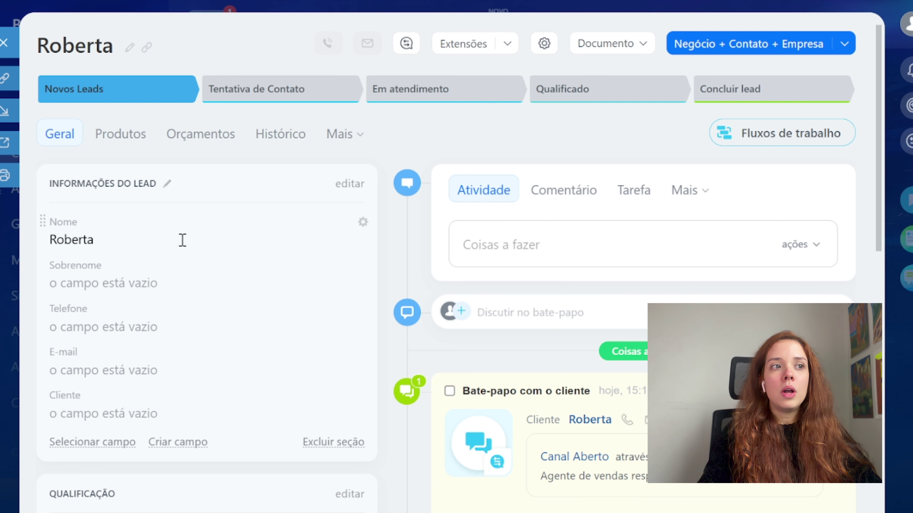
{"action": "scroll", "coordinate": [198, 237], "scroll_direction": "down", "scroll_amount": 2}
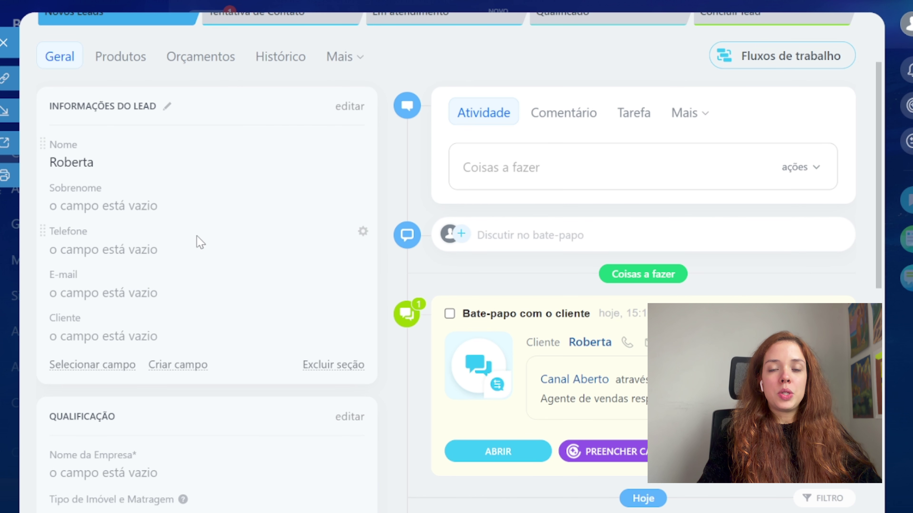
{"action": "scroll", "coordinate": [230, 237], "scroll_direction": "up", "scroll_amount": 2}
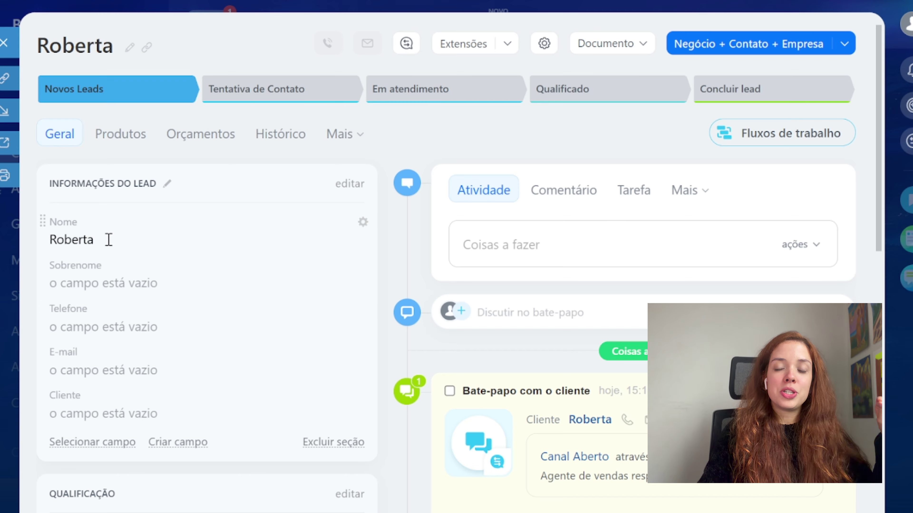
{"action": "scroll", "coordinate": [108, 239], "scroll_direction": "down", "scroll_amount": 2}
{"action": "scroll", "coordinate": [116, 221], "scroll_direction": "down", "scroll_amount": 2}
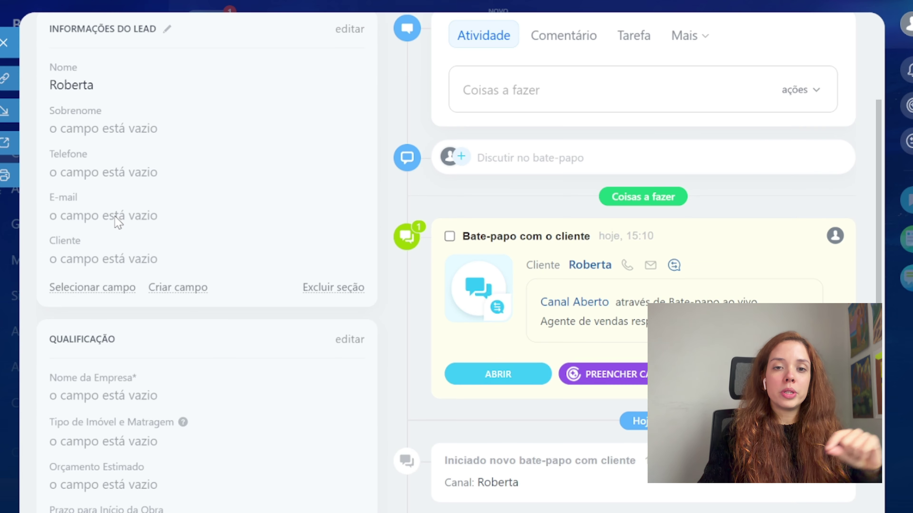
{"action": "scroll", "coordinate": [147, 281], "scroll_direction": "down", "scroll_amount": 4}
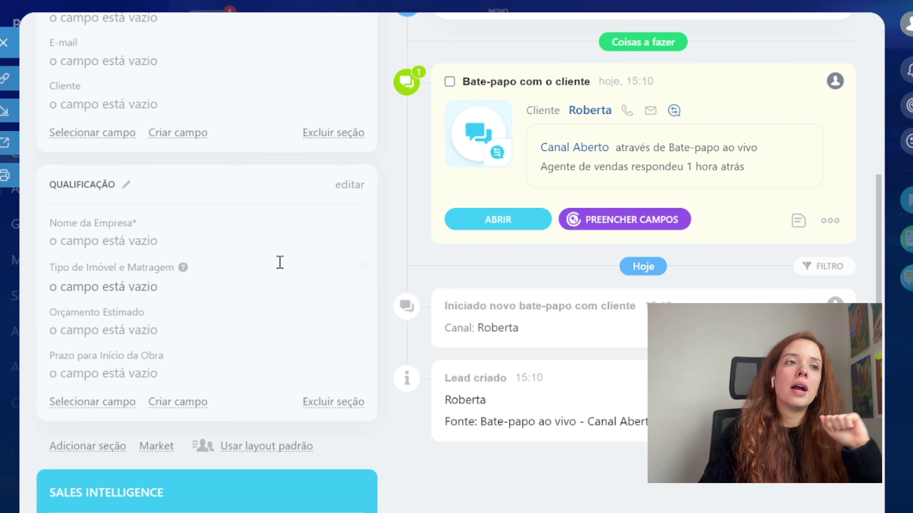
{"action": "scroll", "coordinate": [201, 360], "scroll_direction": "up", "scroll_amount": 6}
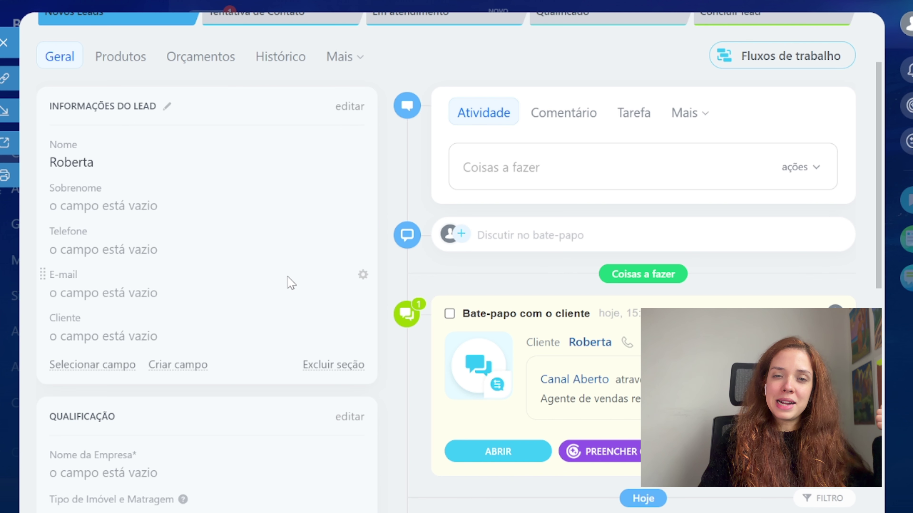
{"action": "scroll", "coordinate": [302, 286], "scroll_direction": "down", "scroll_amount": 5}
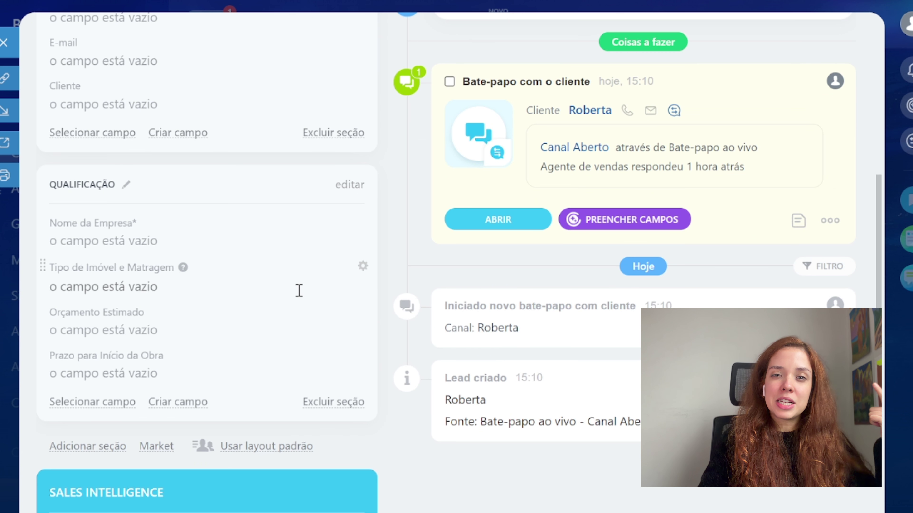
{"action": "scroll", "coordinate": [353, 328], "scroll_direction": "up", "scroll_amount": 7}
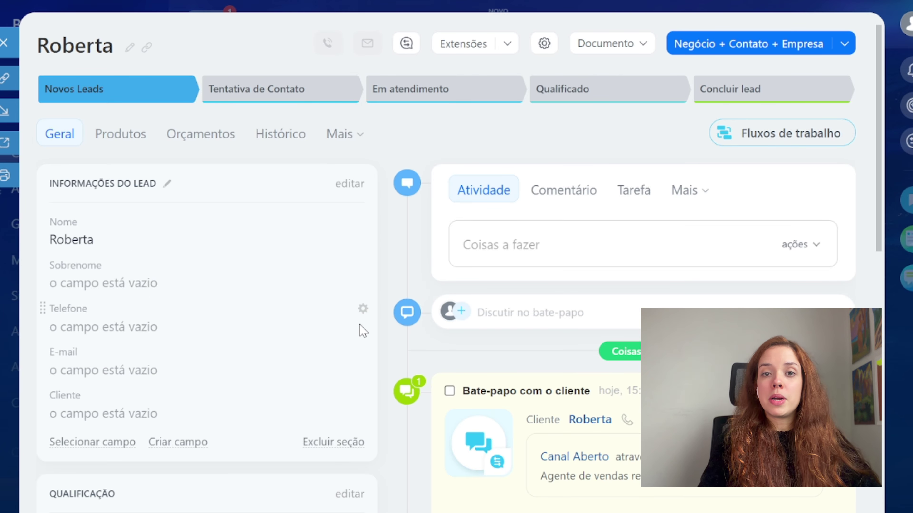
{"action": "left_click", "coordinate": [564, 191]}
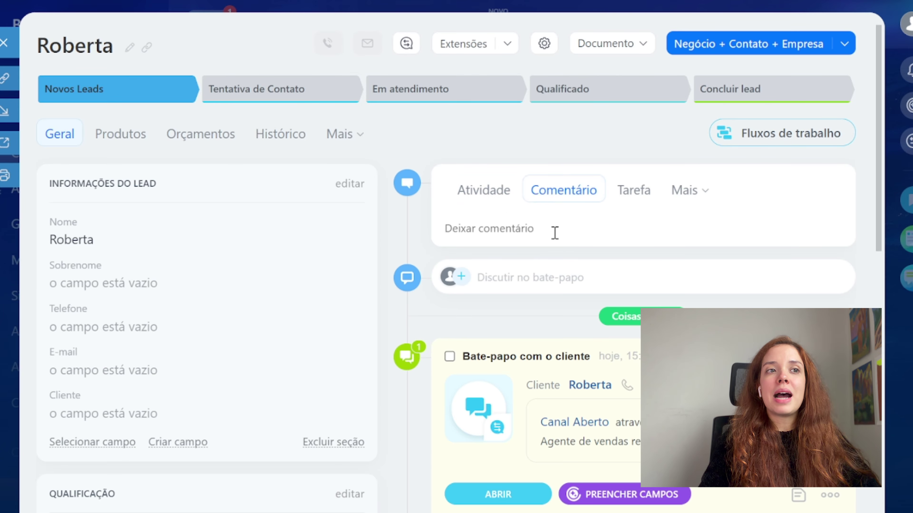
{"action": "left_click", "coordinate": [539, 232]}
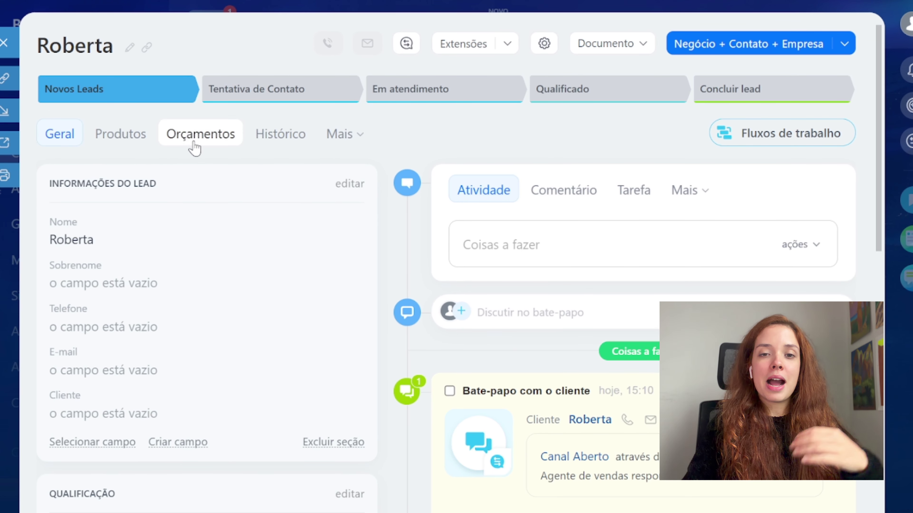
Create and save an orçamento for the lead with the stage Enviar ao cliente, and close the lead card.
{"action": "left_click", "coordinate": [194, 145]}
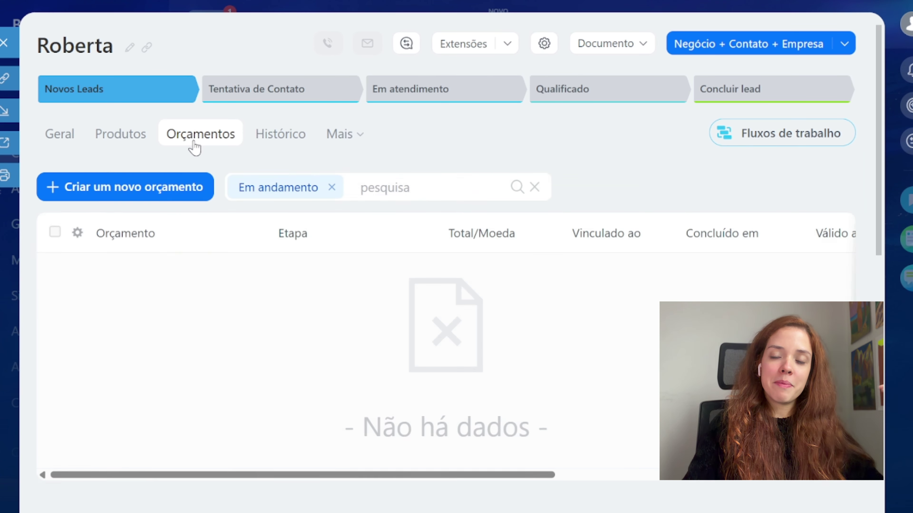
{"action": "left_click", "coordinate": [119, 193]}
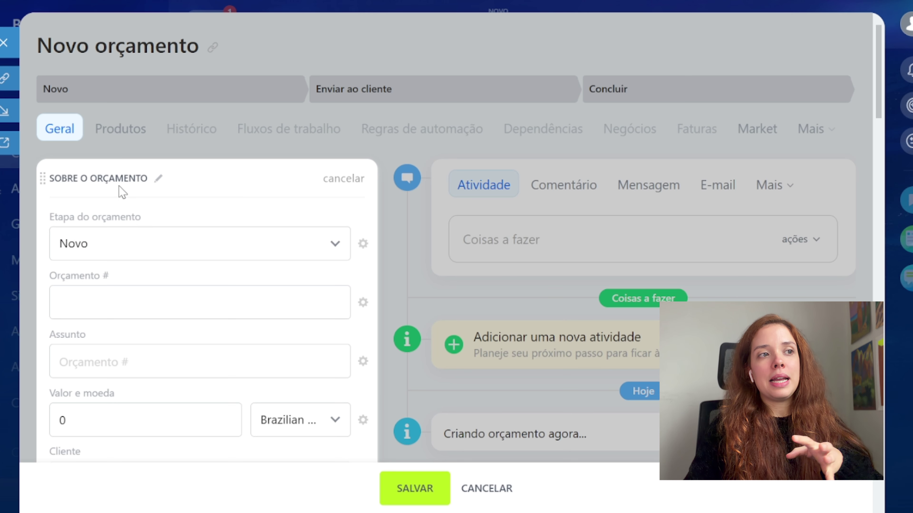
{"action": "left_click", "coordinate": [125, 237]}
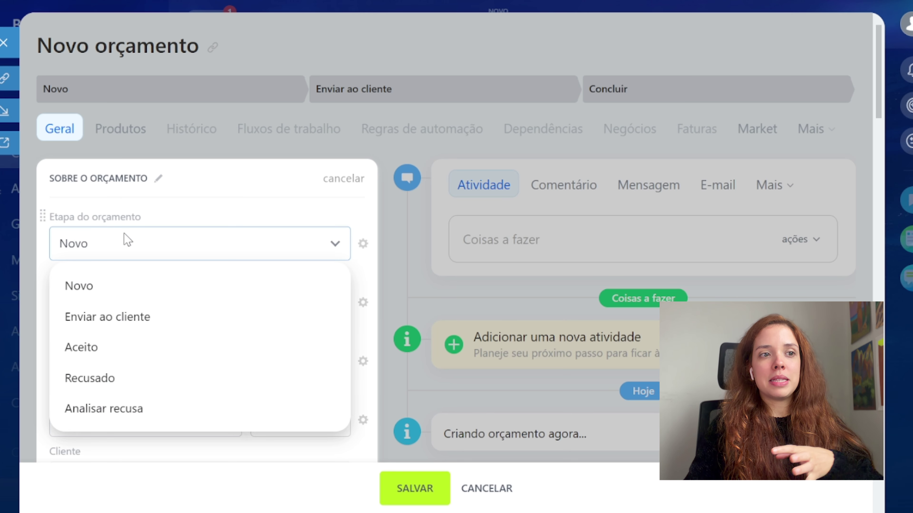
{"action": "left_click", "coordinate": [183, 318]}
{"action": "left_click", "coordinate": [414, 494]}
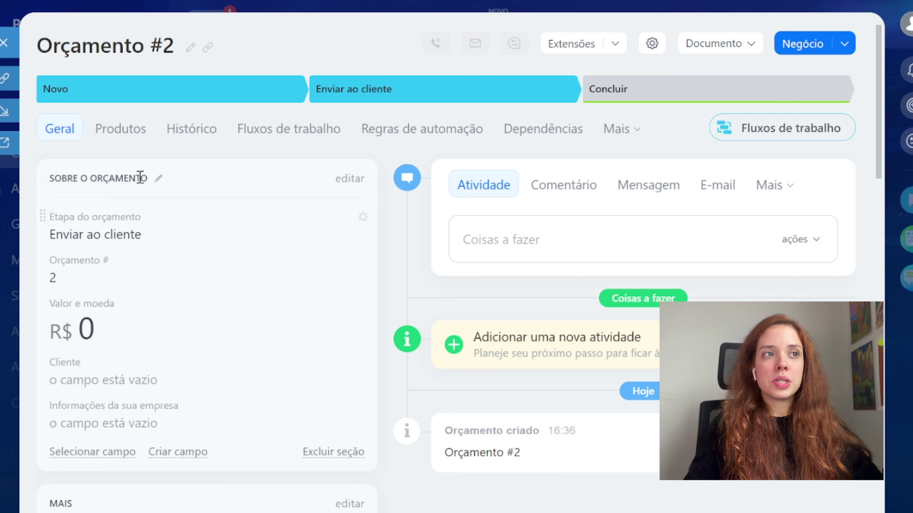
{"action": "left_click", "coordinate": [6, 52]}
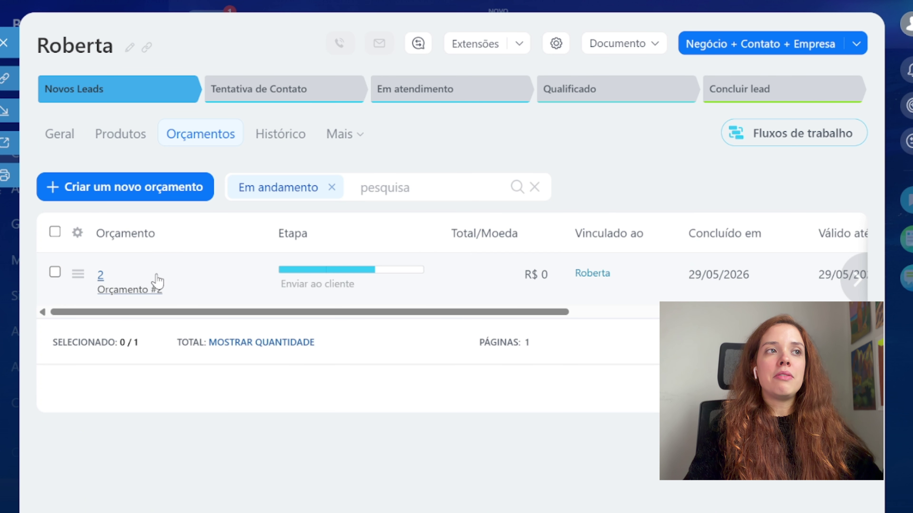
{"action": "left_click", "coordinate": [67, 138]}
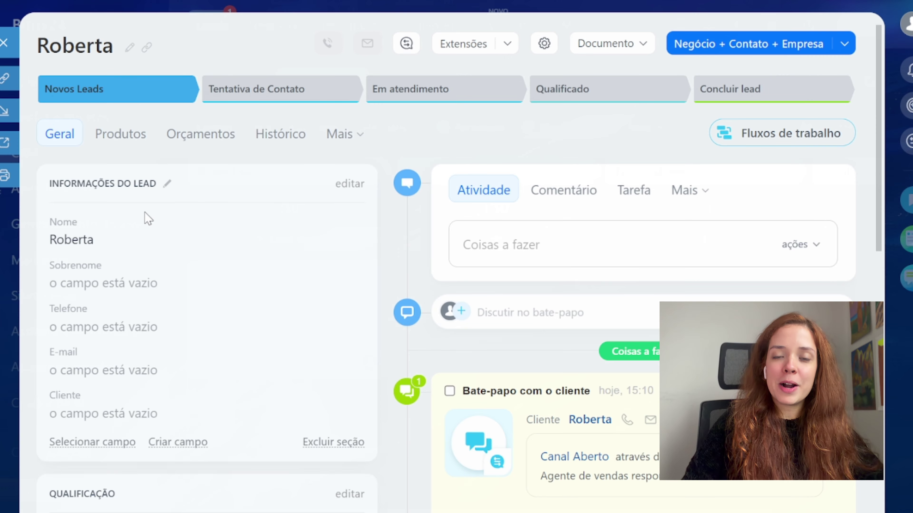
{"action": "key", "text": "Escape"}
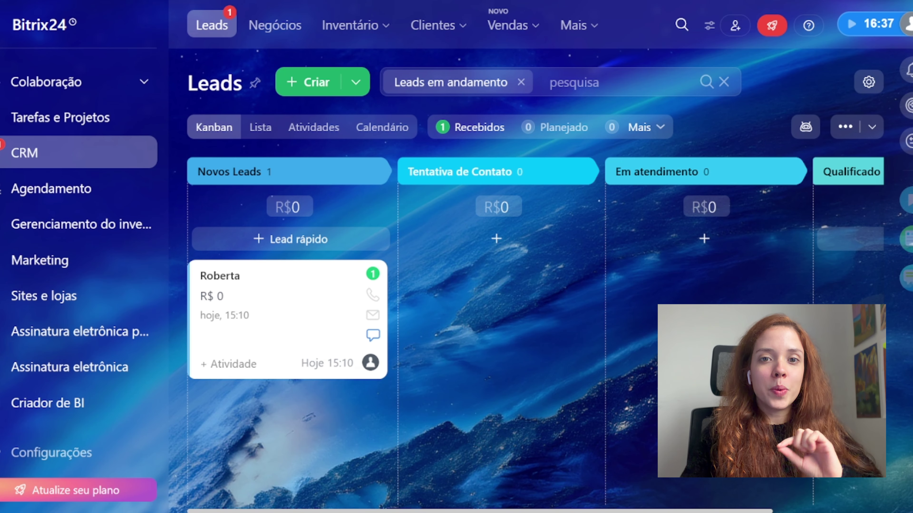
Show the leads in the Lista view, review the fields available as list columns, and cancel the column settings.
{"action": "left_click", "coordinate": [257, 133]}
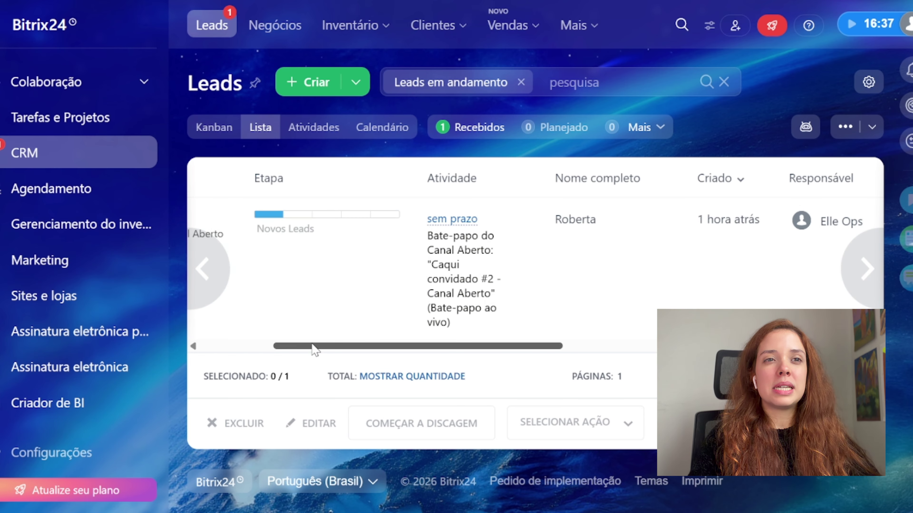
{"action": "left_click_drag", "start_coordinate": [313, 346], "coordinate": [240, 351]}
{"action": "left_click", "coordinate": [227, 181]}
{"action": "scroll", "coordinate": [378, 218], "scroll_direction": "down", "scroll_amount": 5}
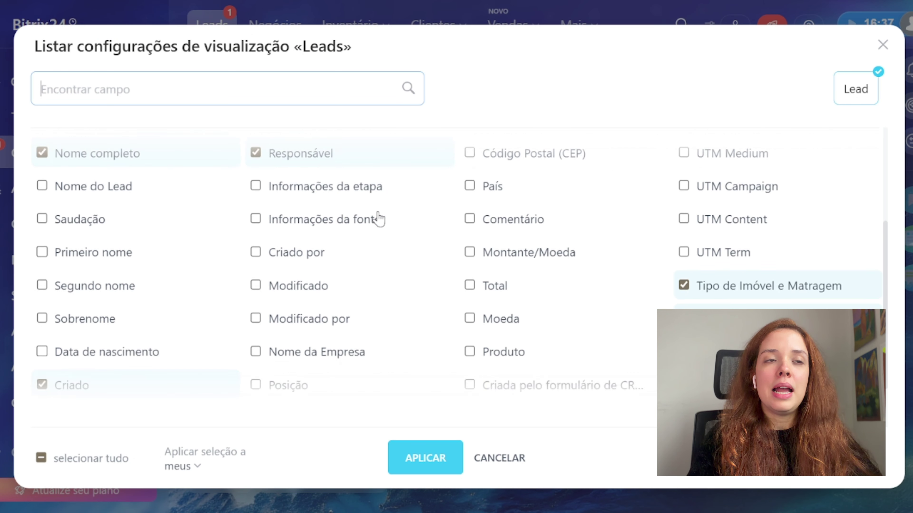
{"action": "scroll", "coordinate": [374, 216], "scroll_direction": "down", "scroll_amount": 2}
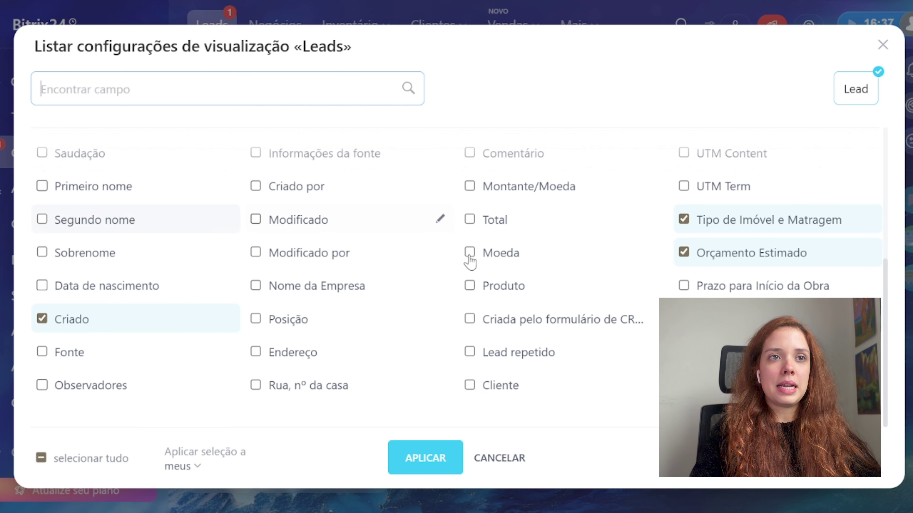
{"action": "left_click", "coordinate": [498, 456]}
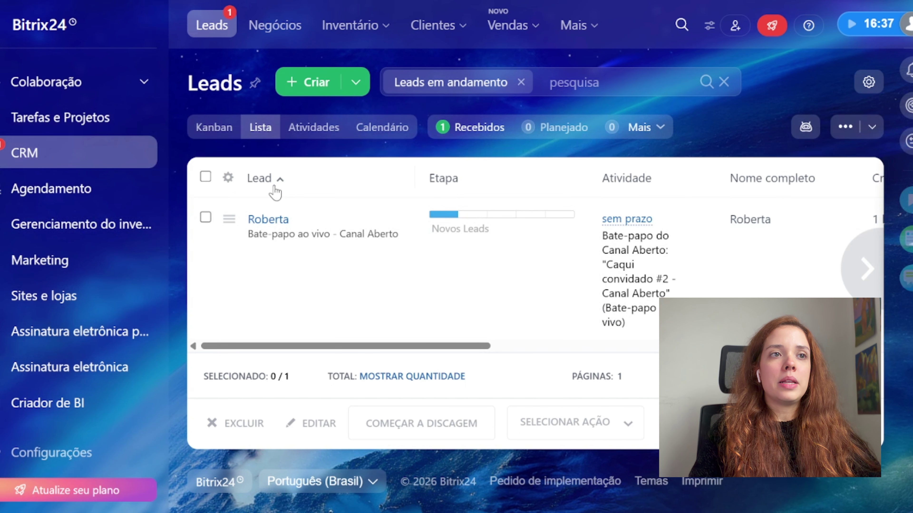
{"action": "left_click_drag", "start_coordinate": [366, 349], "coordinate": [339, 298]}
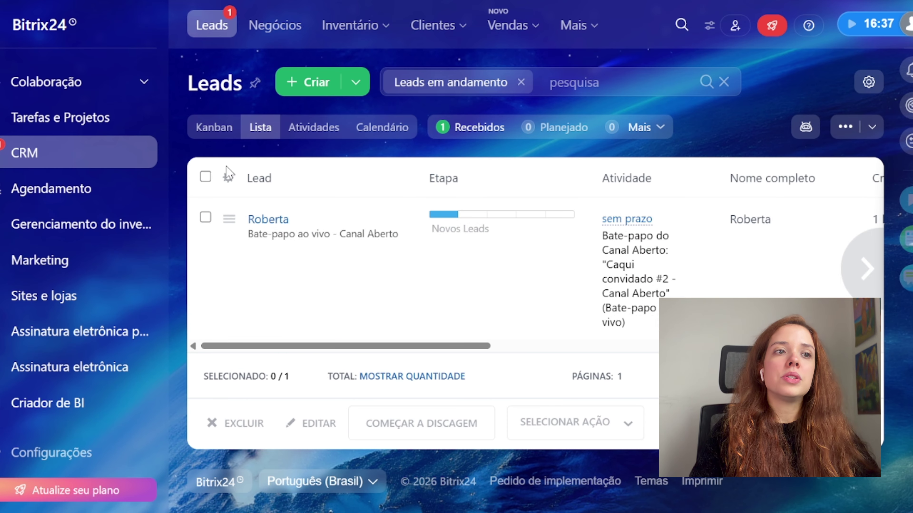
Add the Sobrenome and Data de nascimento columns to the leads list and check them across the table.
{"action": "left_click", "coordinate": [228, 176]}
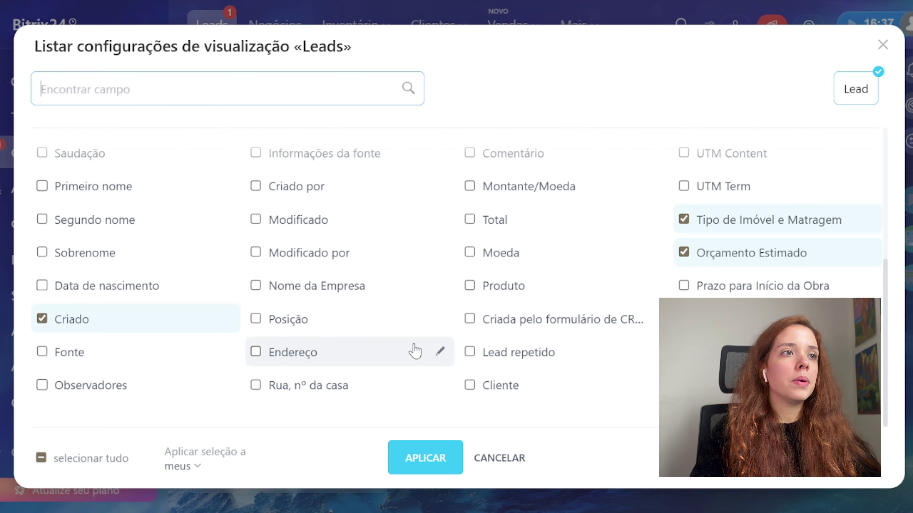
{"action": "scroll", "coordinate": [381, 273], "scroll_direction": "up", "scroll_amount": 5}
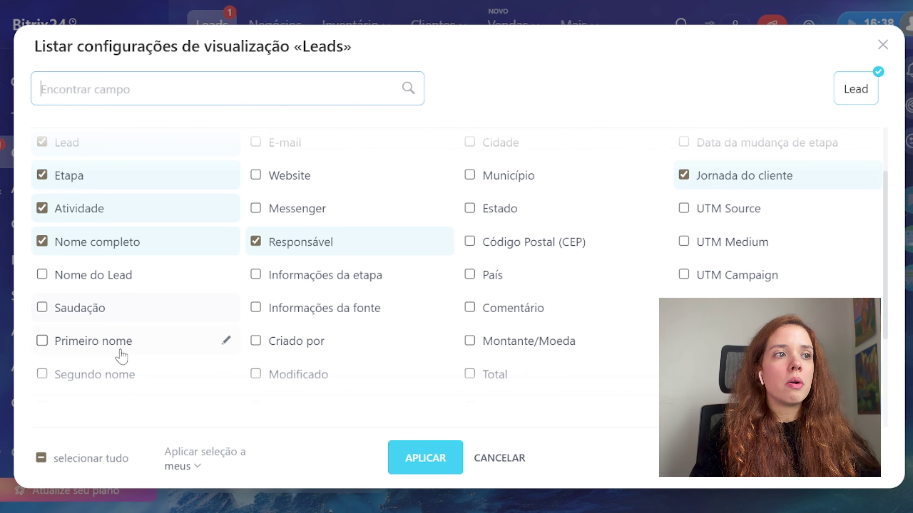
{"action": "scroll", "coordinate": [130, 293], "scroll_direction": "down", "scroll_amount": 2}
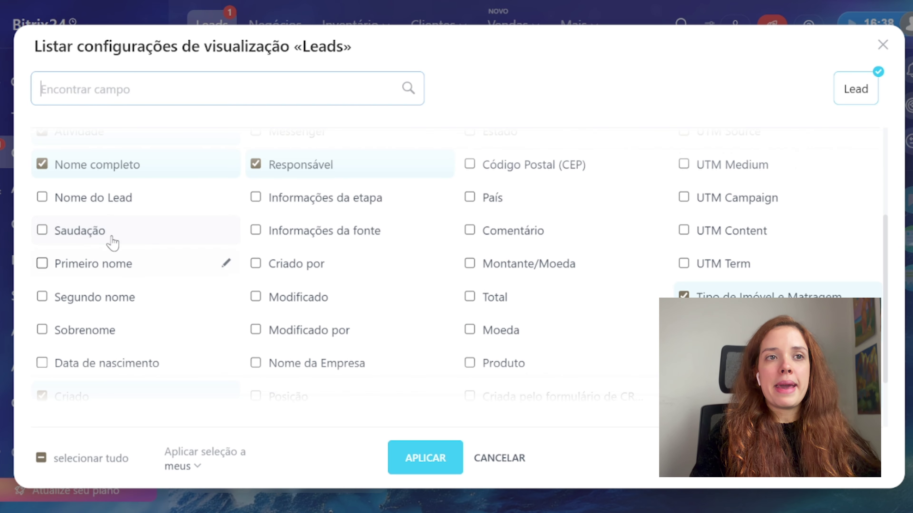
{"action": "left_click", "coordinate": [82, 325]}
{"action": "scroll", "coordinate": [173, 274], "scroll_direction": "down", "scroll_amount": 2}
{"action": "left_click", "coordinate": [112, 297]}
{"action": "scroll", "coordinate": [584, 246], "scroll_direction": "up", "scroll_amount": 4}
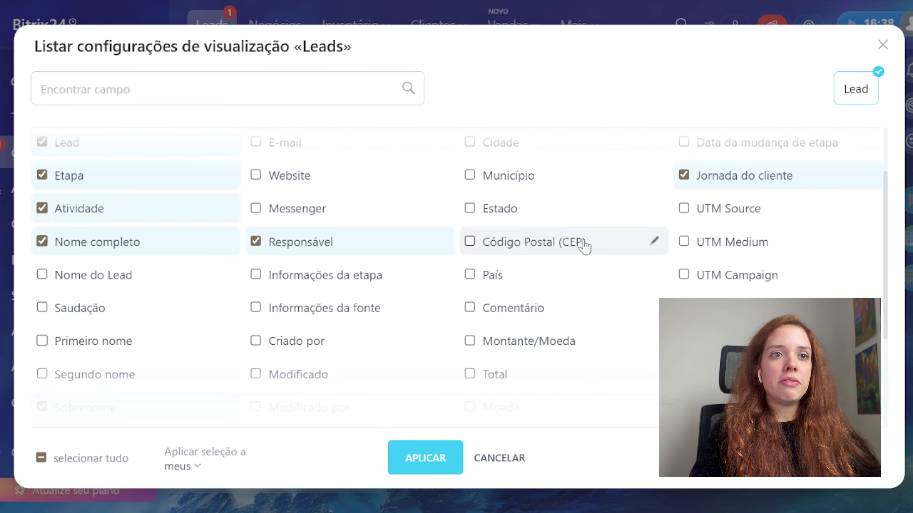
{"action": "left_click", "coordinate": [427, 471]}
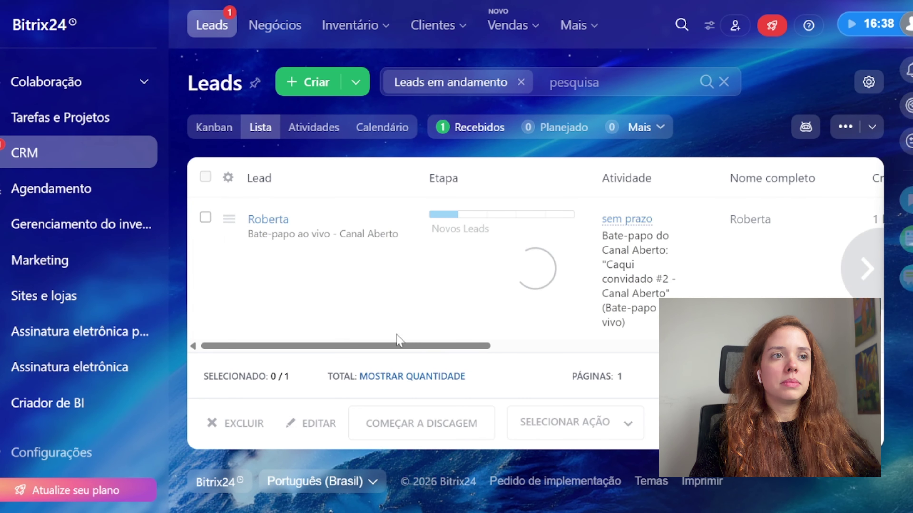
{"action": "scroll", "coordinate": [399, 324], "scroll_direction": "right", "scroll_amount": 10}
{"action": "scroll", "coordinate": [516, 365], "scroll_direction": "left", "scroll_amount": 6}
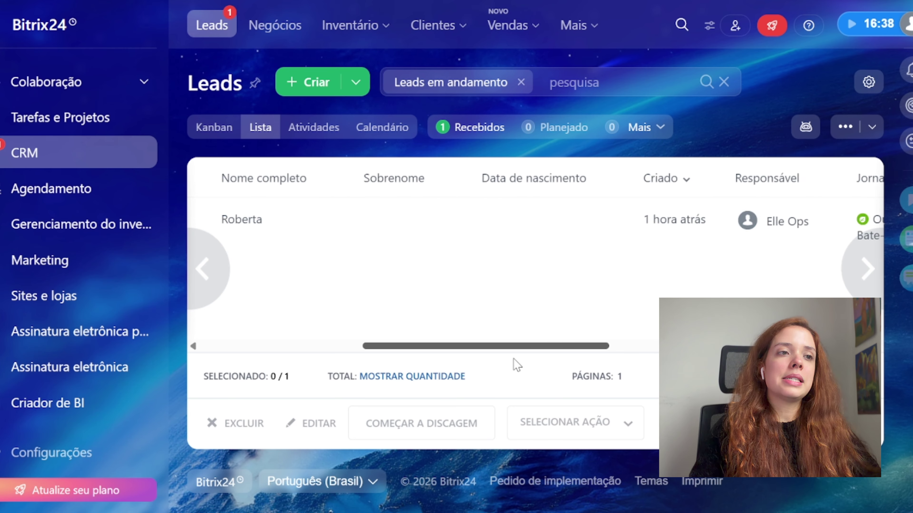
{"action": "scroll", "coordinate": [430, 264], "scroll_direction": "left", "scroll_amount": 4}
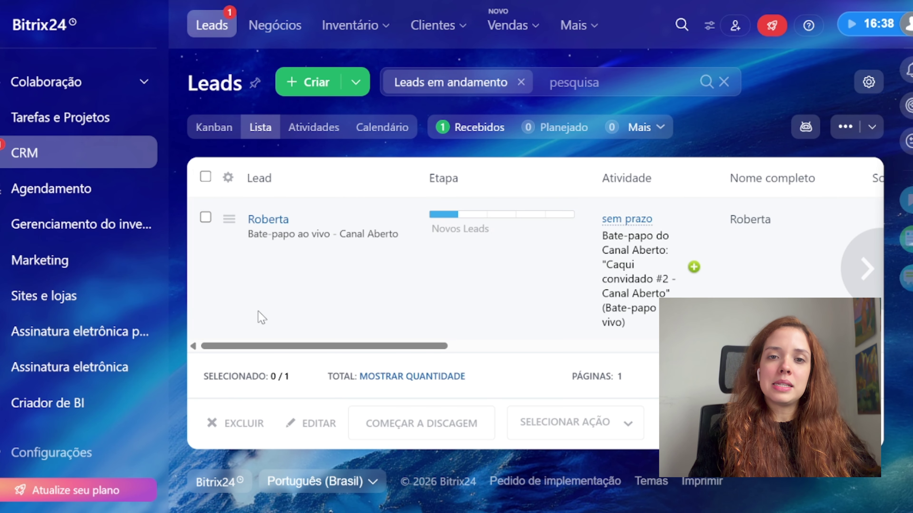
Select all leads in the list and review the import and export options for leads.
{"action": "left_click", "coordinate": [205, 177]}
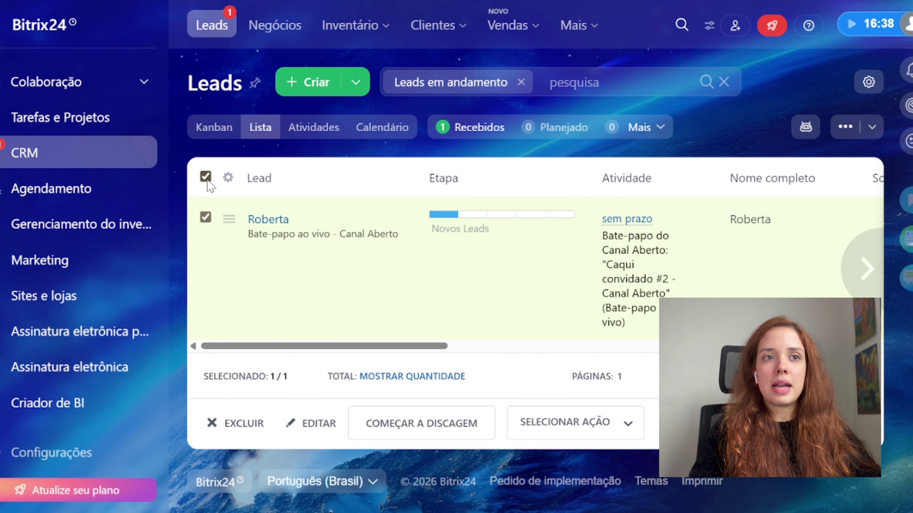
{"action": "left_click", "coordinate": [875, 84]}
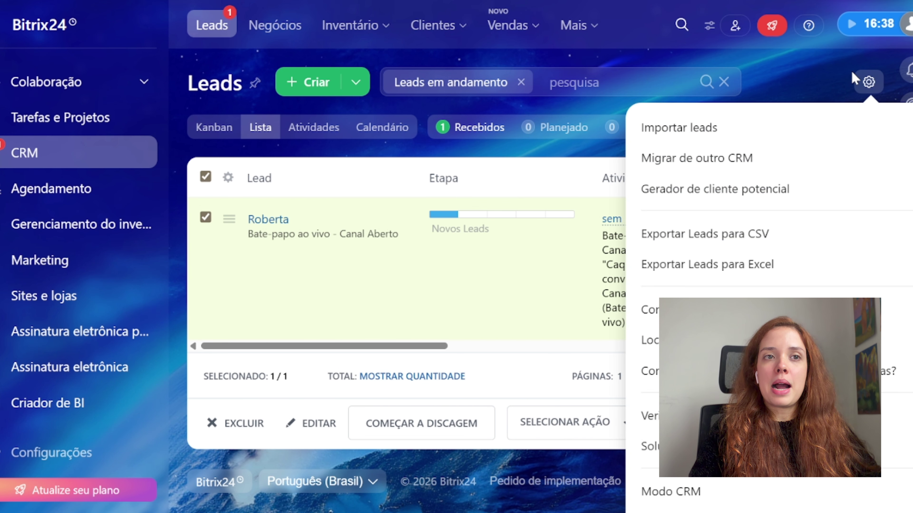
{"action": "left_click", "coordinate": [798, 83]}
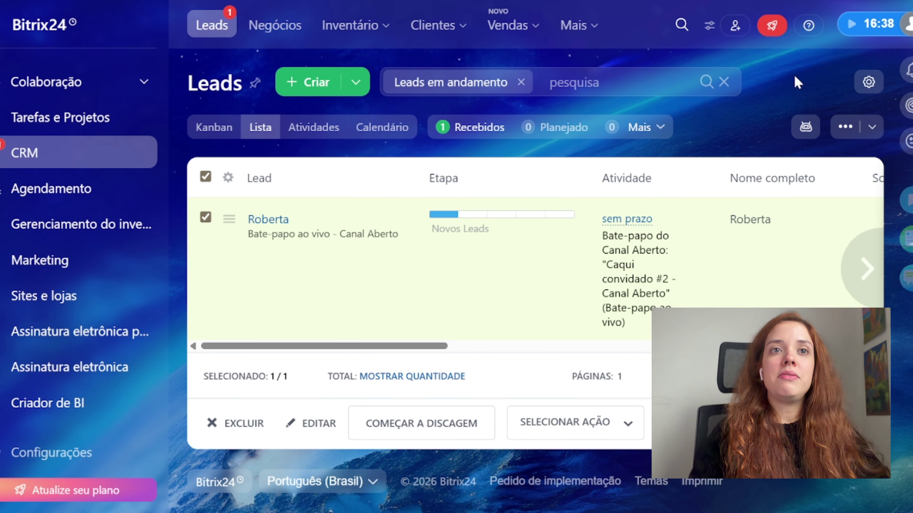
{"action": "left_click", "coordinate": [868, 82]}
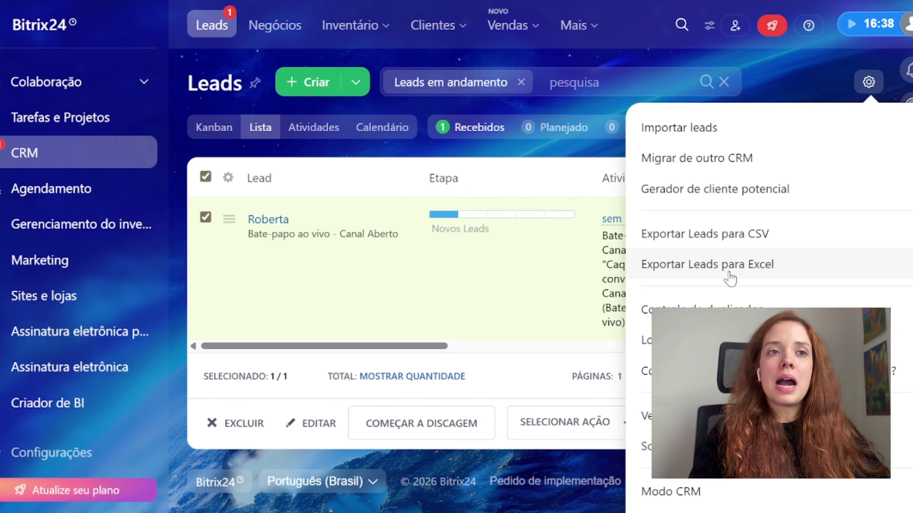
{"action": "left_click", "coordinate": [811, 75]}
{"action": "left_click", "coordinate": [871, 78]}
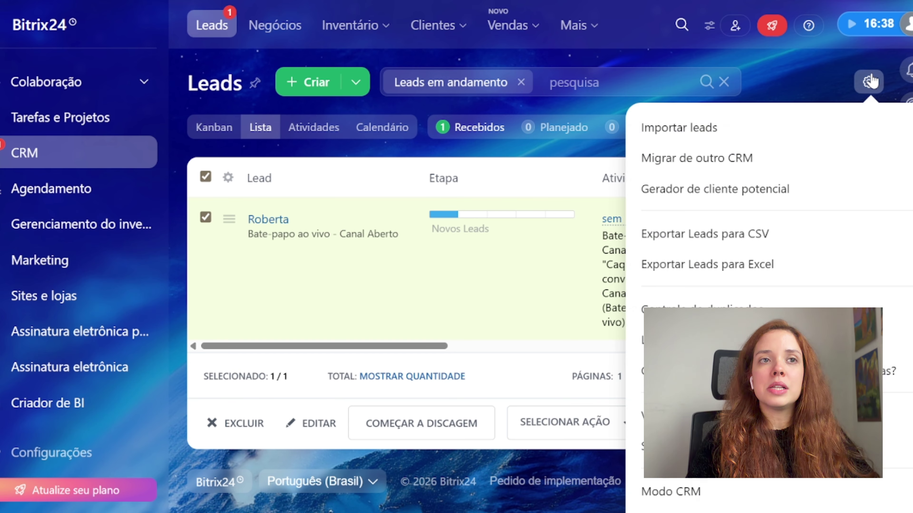
Open the lead import form and examine its source file settings and the sample file note.
{"action": "left_click", "coordinate": [736, 144]}
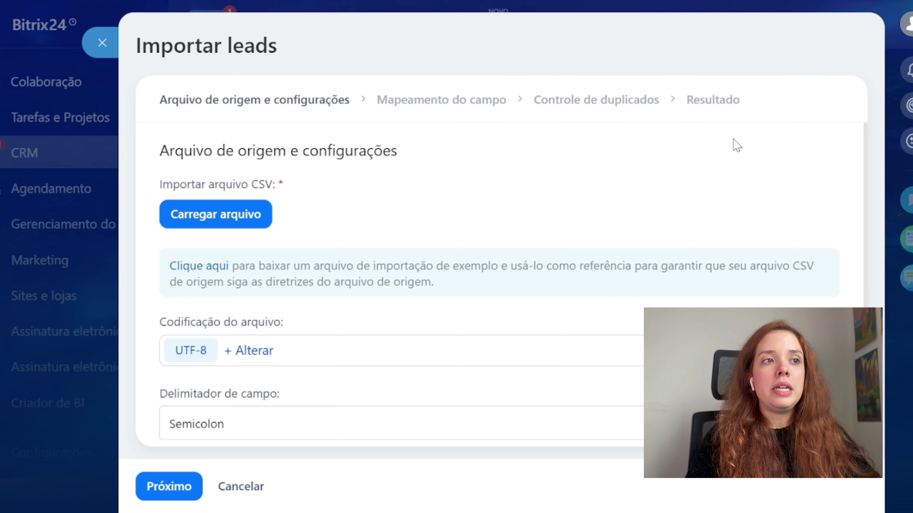
{"action": "scroll", "coordinate": [446, 181], "scroll_direction": "down", "scroll_amount": 4}
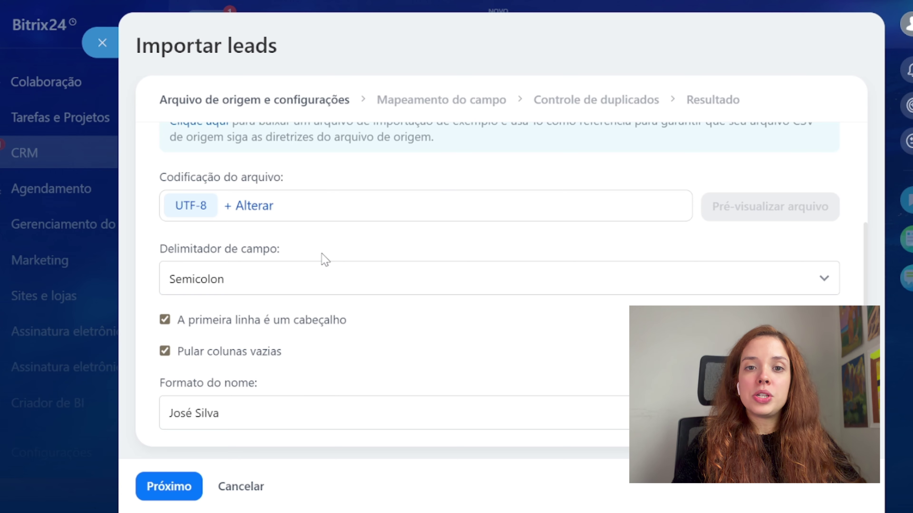
{"action": "scroll", "coordinate": [327, 262], "scroll_direction": "up", "scroll_amount": 4}
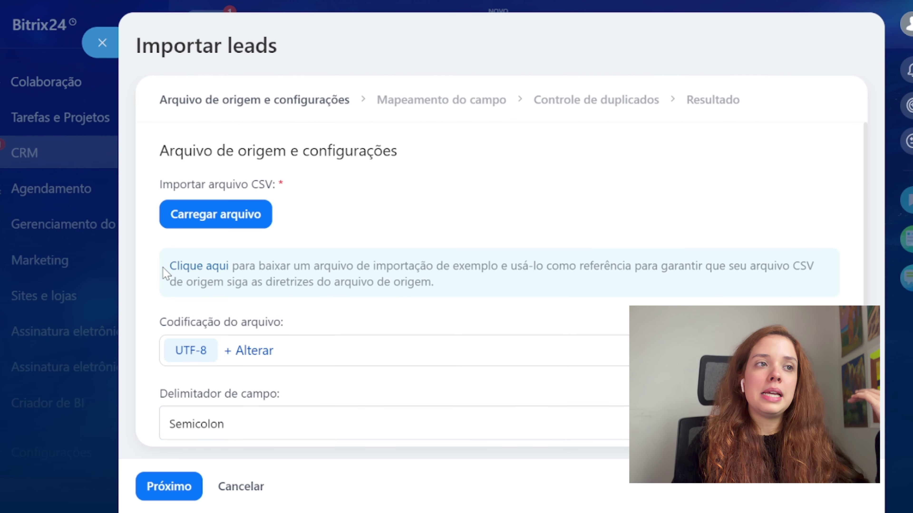
{"action": "left_click_drag", "start_coordinate": [163, 268], "coordinate": [252, 250]}
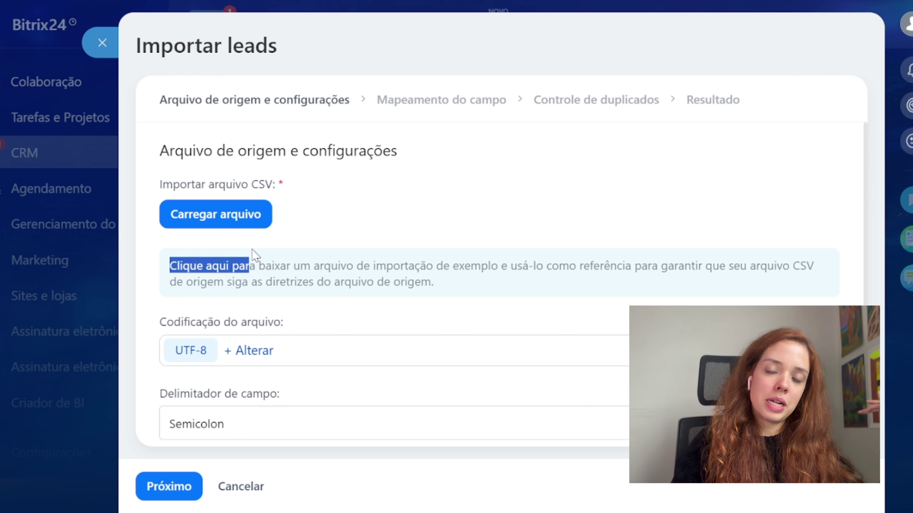
{"action": "left_click", "coordinate": [385, 248]}
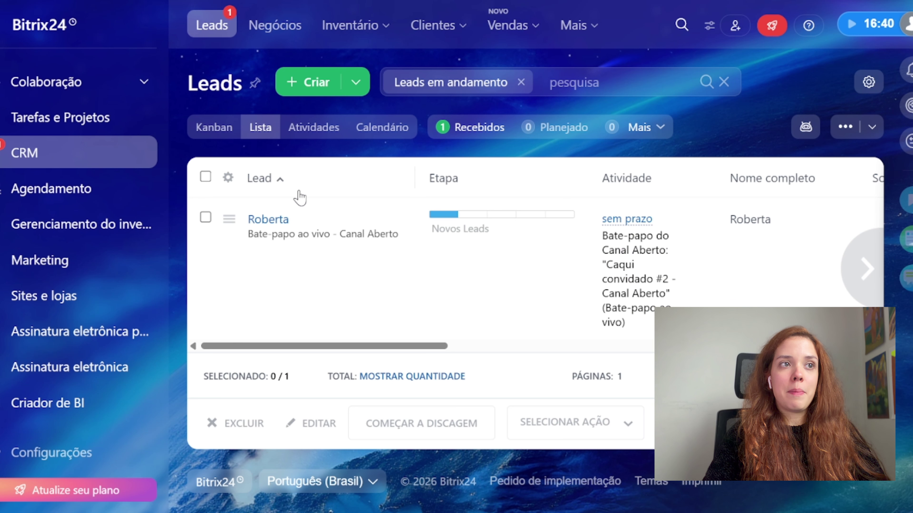
Show the leads in the Atividades view and look through the lead card under Hoje and the remaining period columns.
{"action": "left_click", "coordinate": [314, 128]}
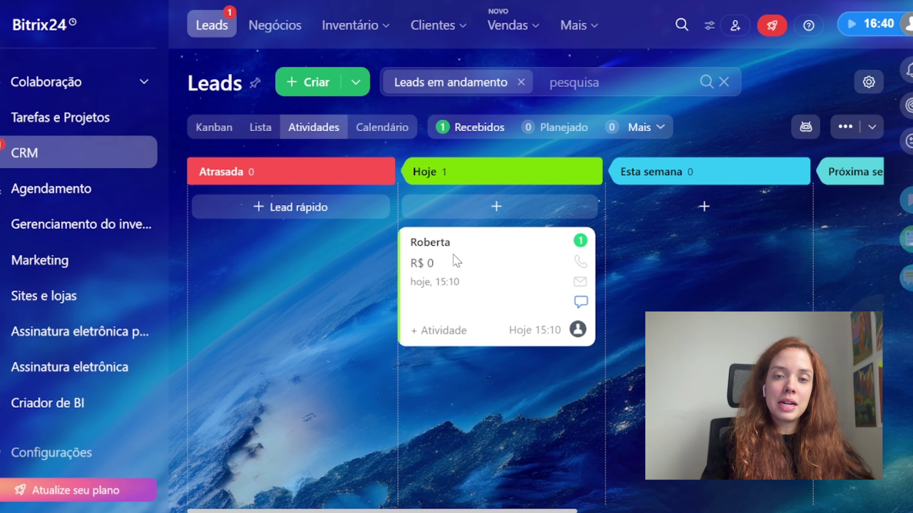
{"action": "left_click", "coordinate": [427, 241]}
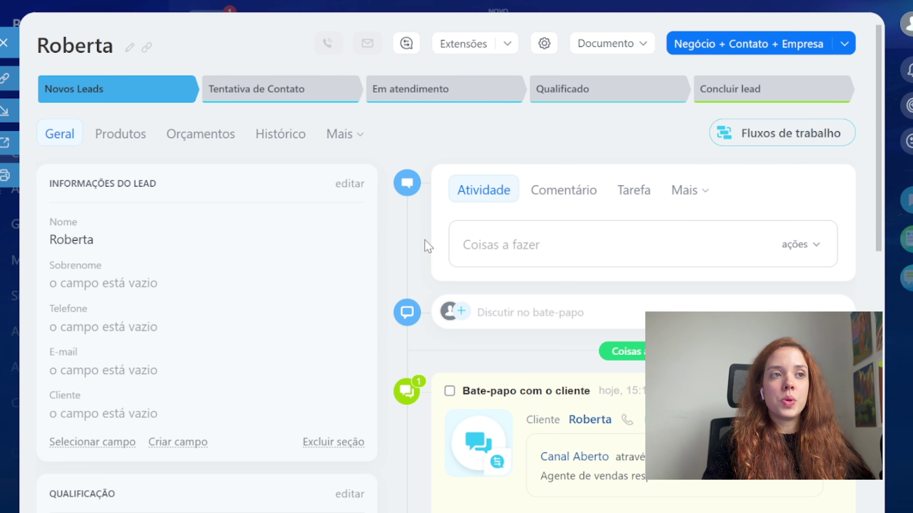
{"action": "scroll", "coordinate": [423, 248], "scroll_direction": "down", "scroll_amount": 6}
{"action": "scroll", "coordinate": [422, 251], "scroll_direction": "down", "scroll_amount": 6}
{"action": "scroll", "coordinate": [423, 258], "scroll_direction": "up", "scroll_amount": 6}
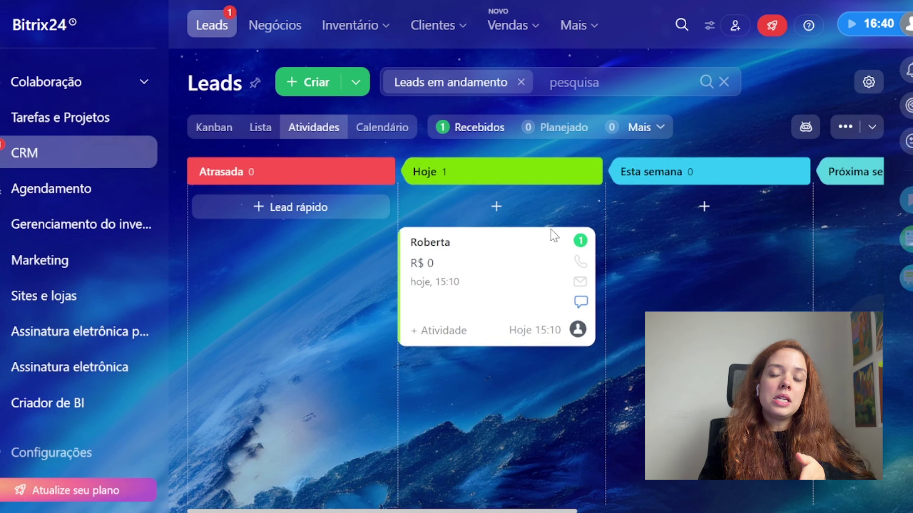
{"action": "scroll", "coordinate": [553, 236], "scroll_direction": "right", "scroll_amount": 10}
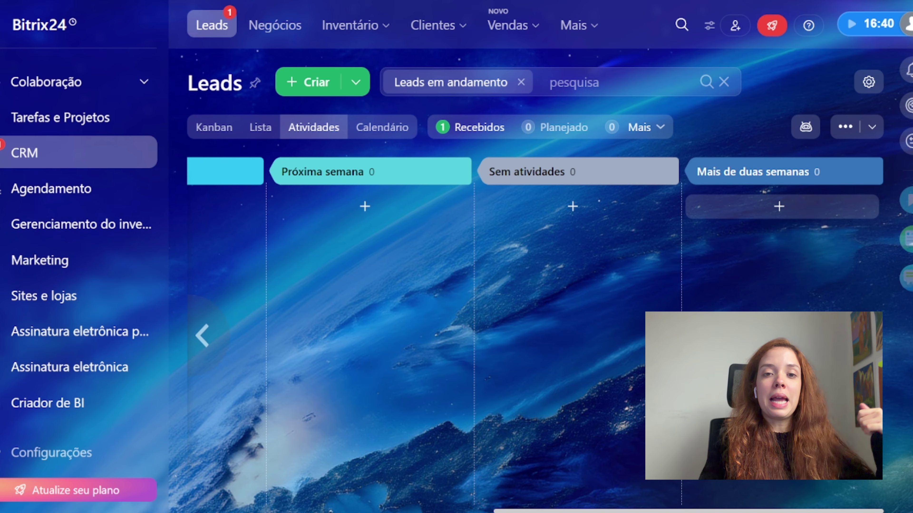
{"action": "mouse_move", "coordinate": [218, 338]}
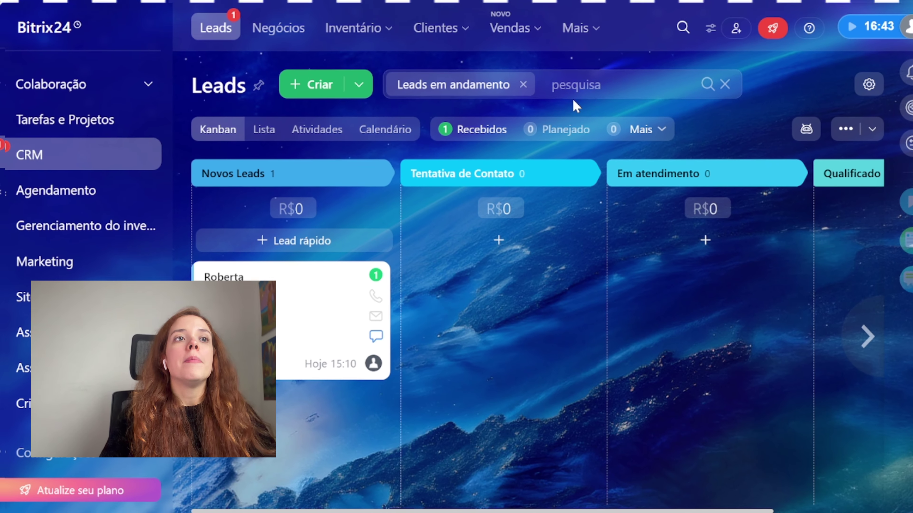
Open the leads search filter in the Kanban view and review its fields, including the choices for Pessoa responsável.
{"action": "left_click", "coordinate": [558, 82]}
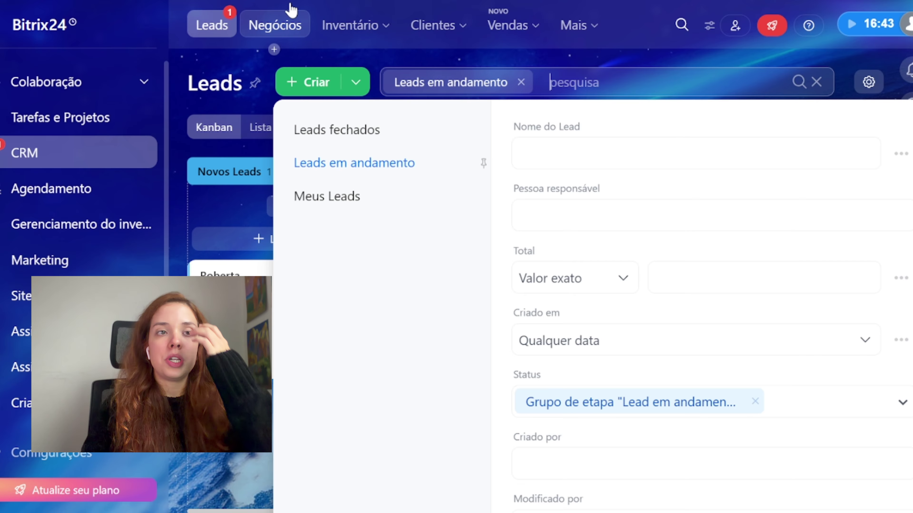
{"action": "left_click", "coordinate": [583, 220]}
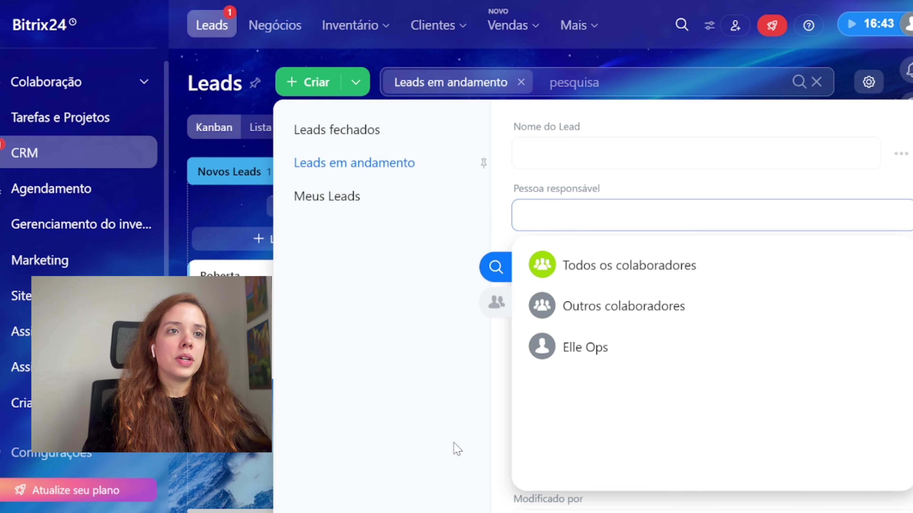
{"action": "left_click", "coordinate": [414, 423]}
{"action": "scroll", "coordinate": [668, 284], "scroll_direction": "down", "scroll_amount": 1}
{"action": "scroll", "coordinate": [668, 289], "scroll_direction": "down", "scroll_amount": 2}
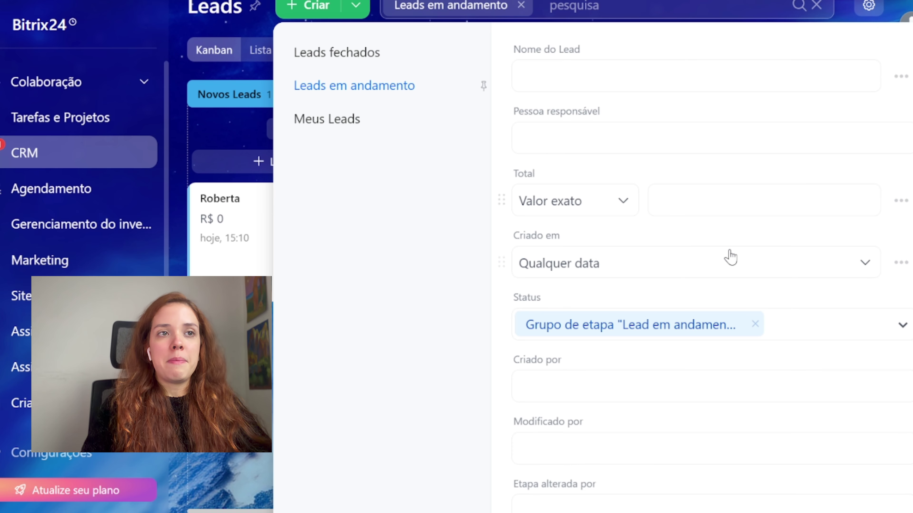
{"action": "scroll", "coordinate": [696, 259], "scroll_direction": "down", "scroll_amount": 4}
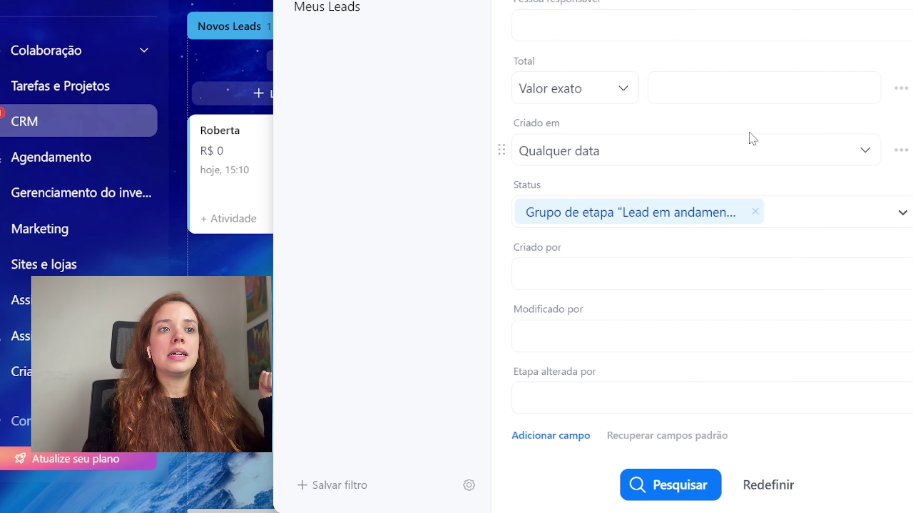
Review the Lead and Atividade fields that can be added to the filter, and cancel the field settings.
{"action": "left_click", "coordinate": [571, 441]}
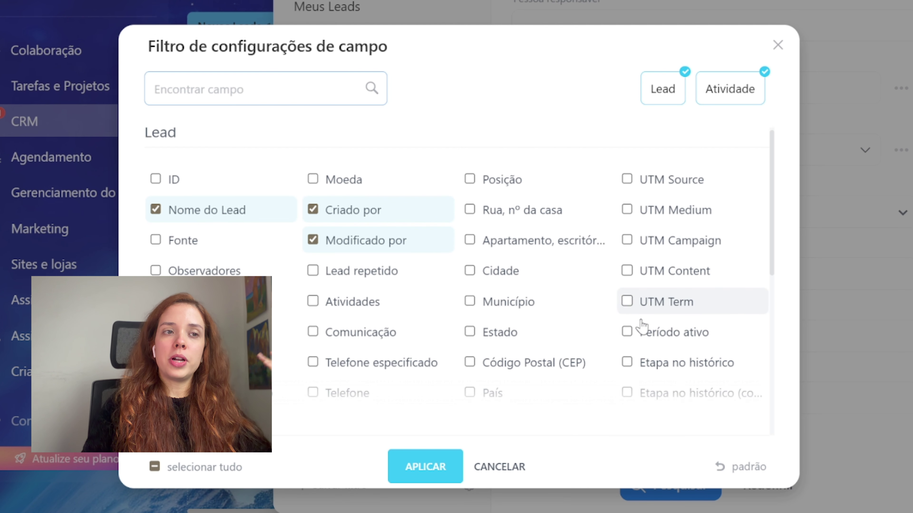
{"action": "scroll", "coordinate": [640, 324], "scroll_direction": "down", "scroll_amount": 4}
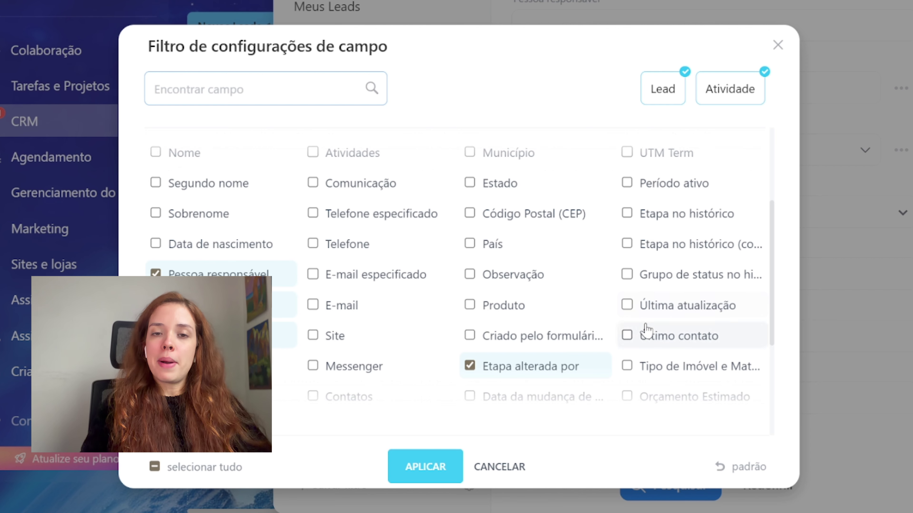
{"action": "scroll", "coordinate": [626, 218], "scroll_direction": "down", "scroll_amount": 4}
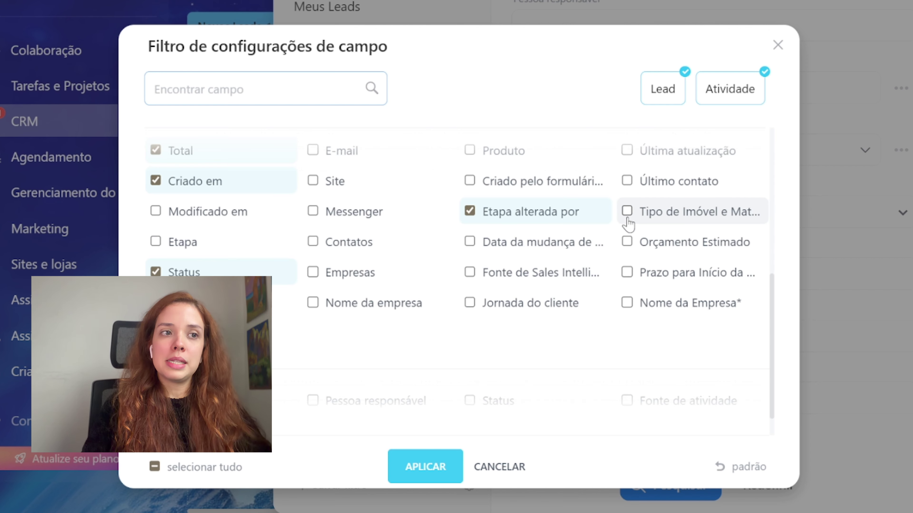
{"action": "scroll", "coordinate": [339, 232], "scroll_direction": "down", "scroll_amount": 1}
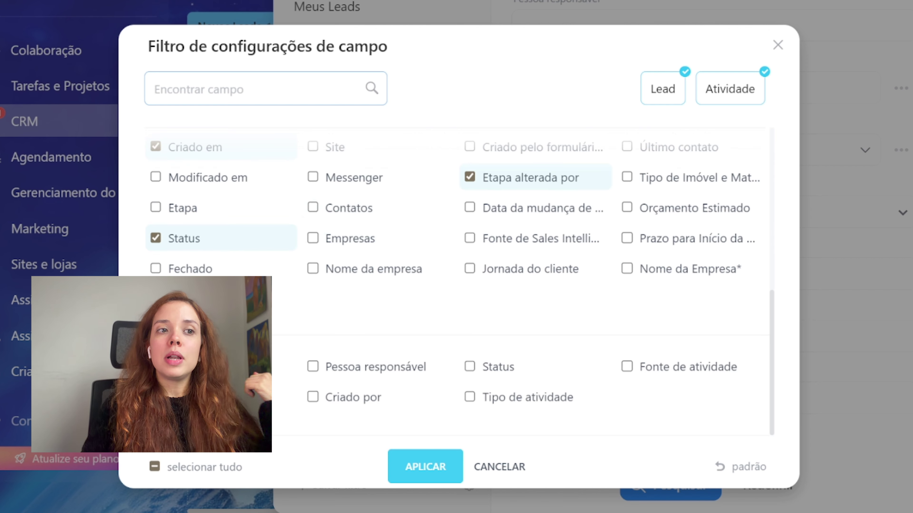
{"action": "left_click", "coordinate": [508, 467]}
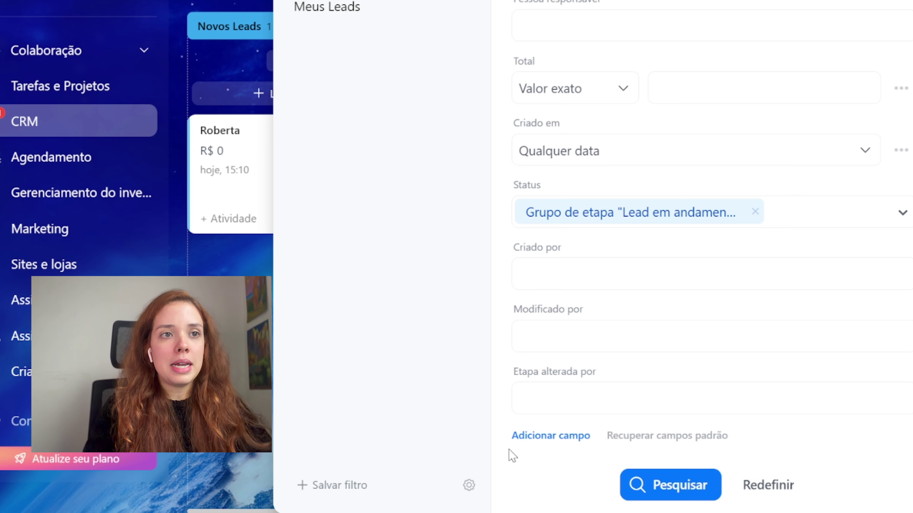
{"action": "scroll", "coordinate": [611, 381], "scroll_direction": "up", "scroll_amount": 5}
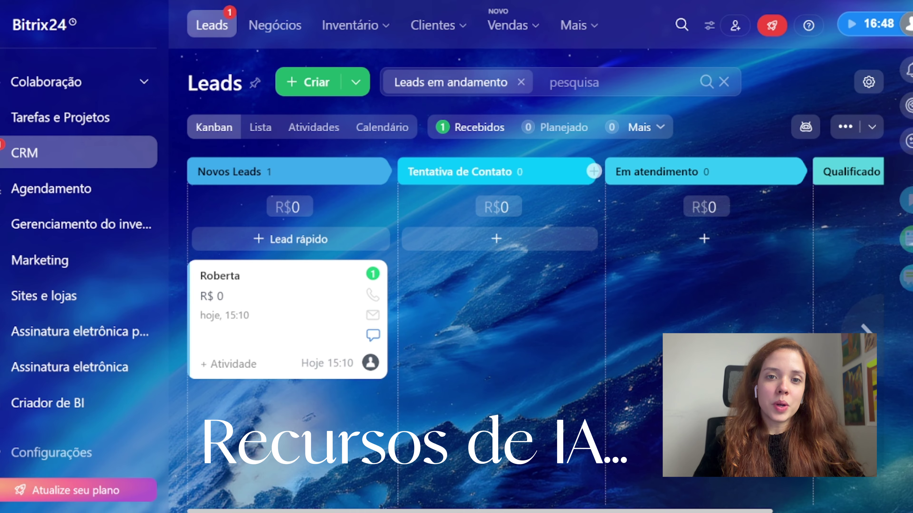
Open the lead card under Novos Leads and look through its lead information, Qualificação fields and client chat activity.
{"action": "left_click", "coordinate": [211, 287]}
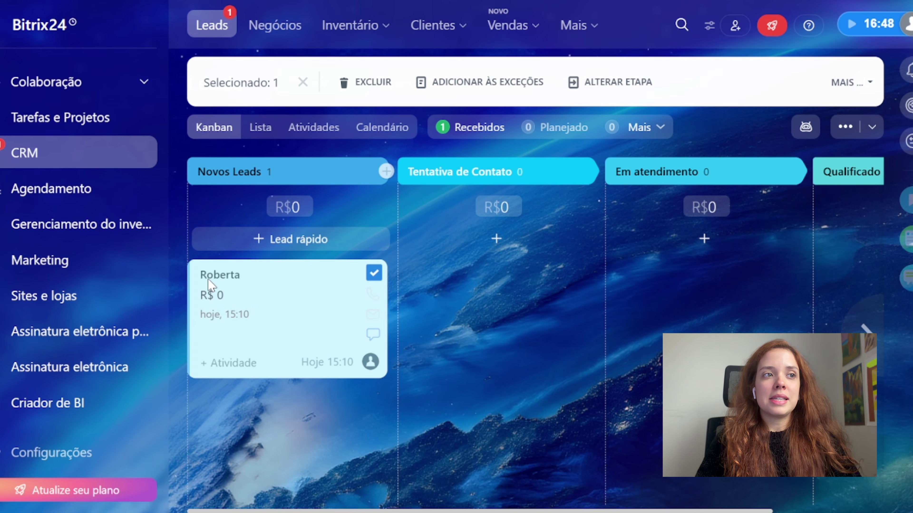
{"action": "left_click", "coordinate": [210, 282]}
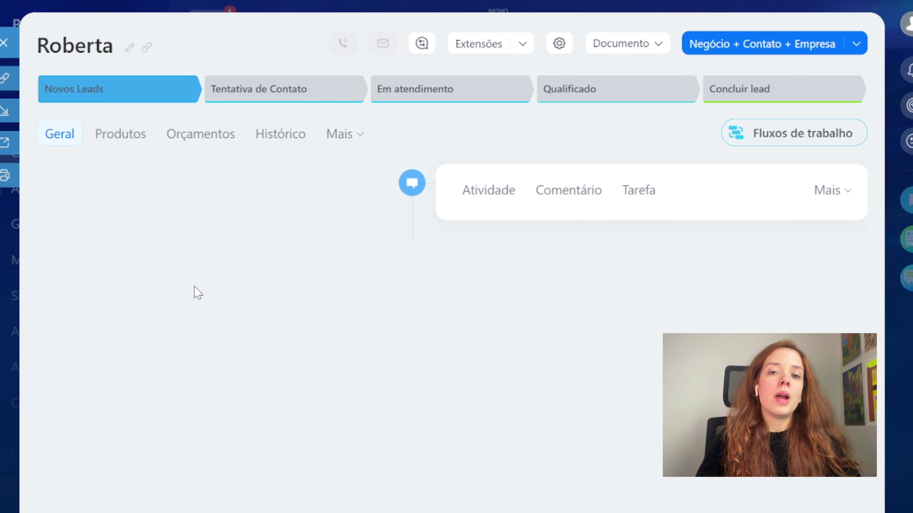
{"action": "scroll", "coordinate": [527, 216], "scroll_direction": "down", "scroll_amount": 2}
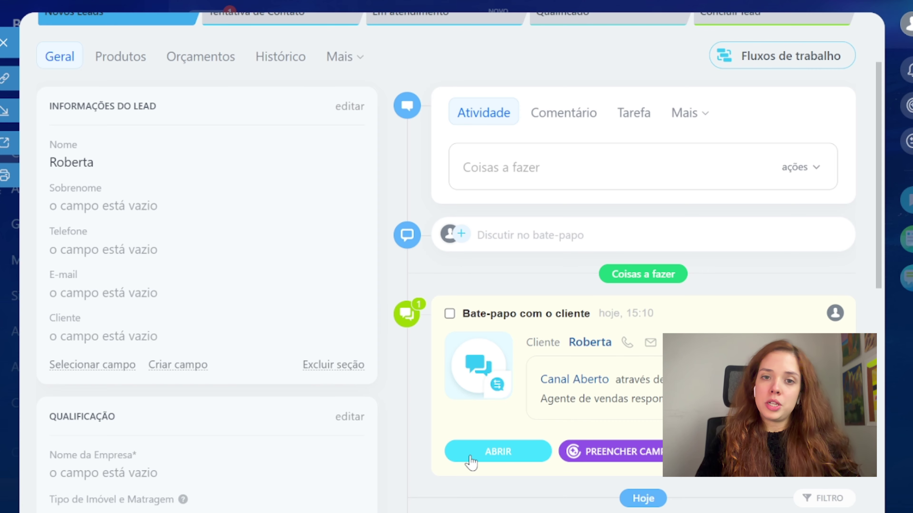
{"action": "scroll", "coordinate": [557, 299], "scroll_direction": "down", "scroll_amount": 4}
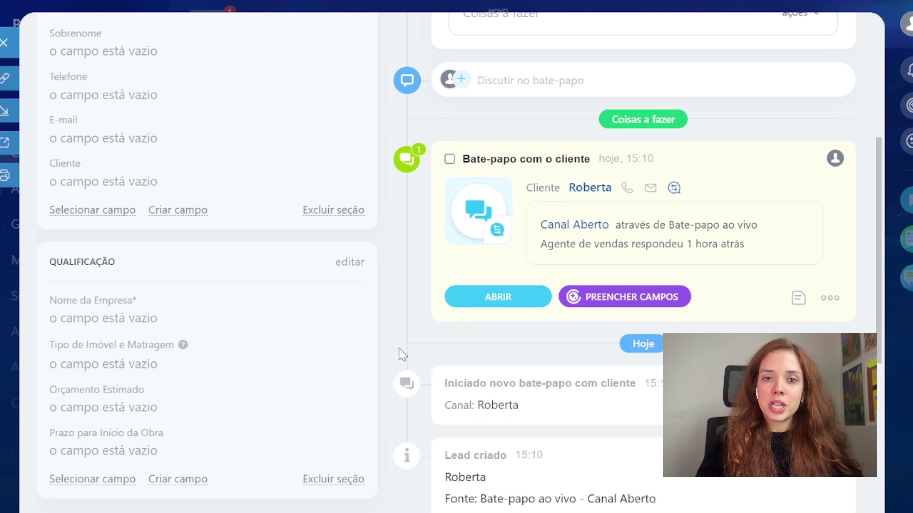
{"action": "scroll", "coordinate": [296, 398], "scroll_direction": "down", "scroll_amount": 2}
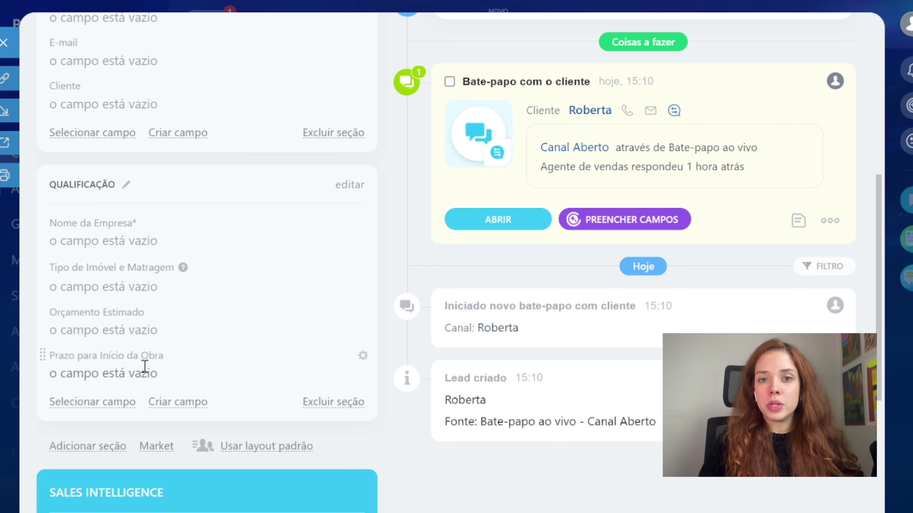
Read the client's live chat from the lead card and have CoPilot fill in the lead's fields from it.
{"action": "left_click", "coordinate": [510, 220]}
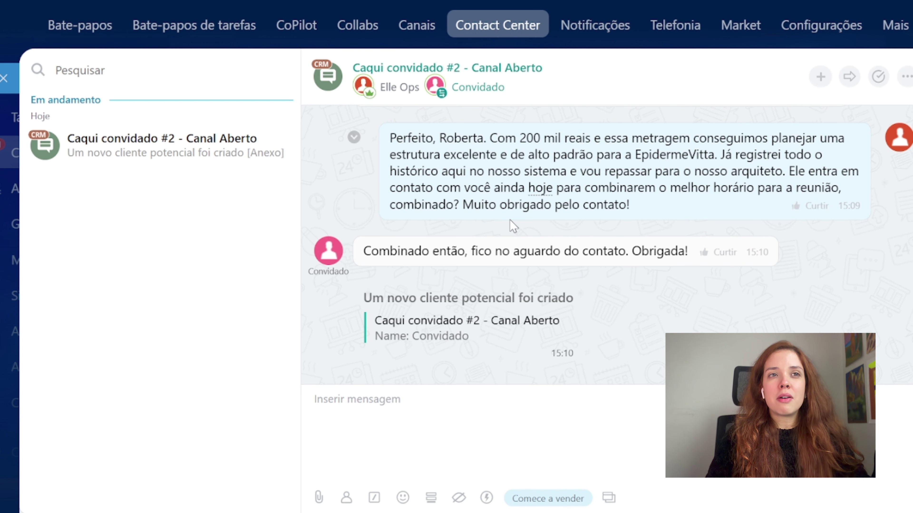
{"action": "scroll", "coordinate": [513, 225], "scroll_direction": "up", "scroll_amount": 15}
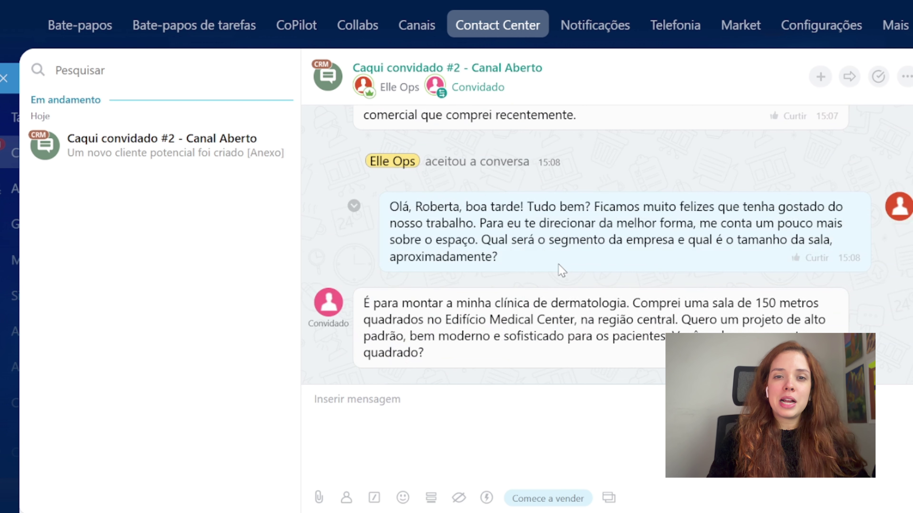
{"action": "left_click", "coordinate": [535, 405]}
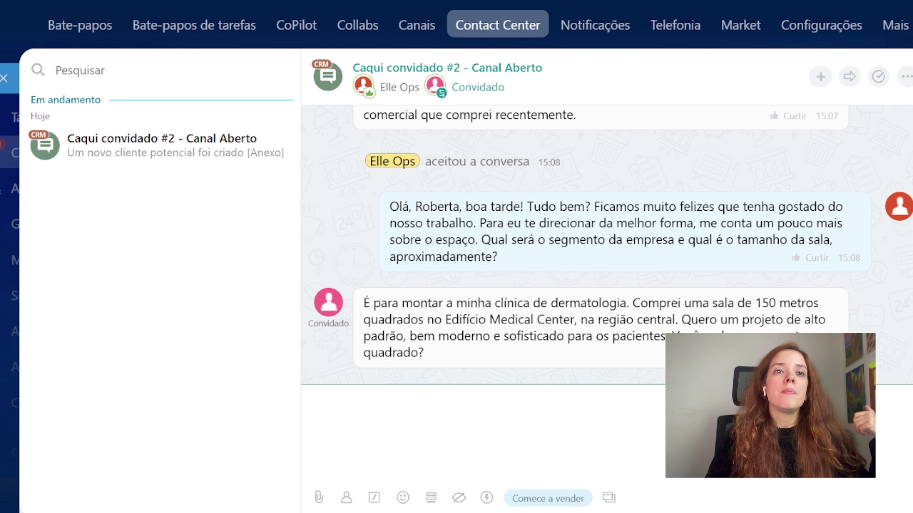
{"action": "left_click", "coordinate": [12, 73]}
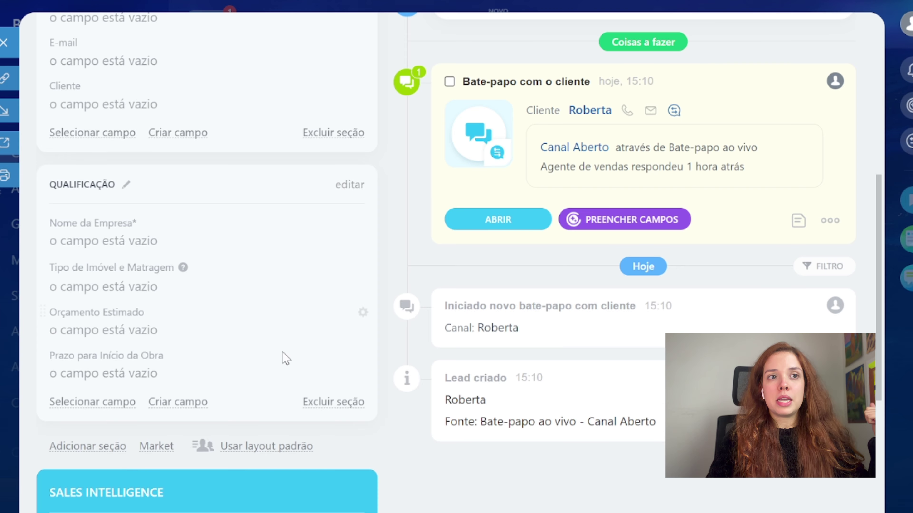
{"action": "scroll", "coordinate": [637, 233], "scroll_direction": "up", "scroll_amount": 2}
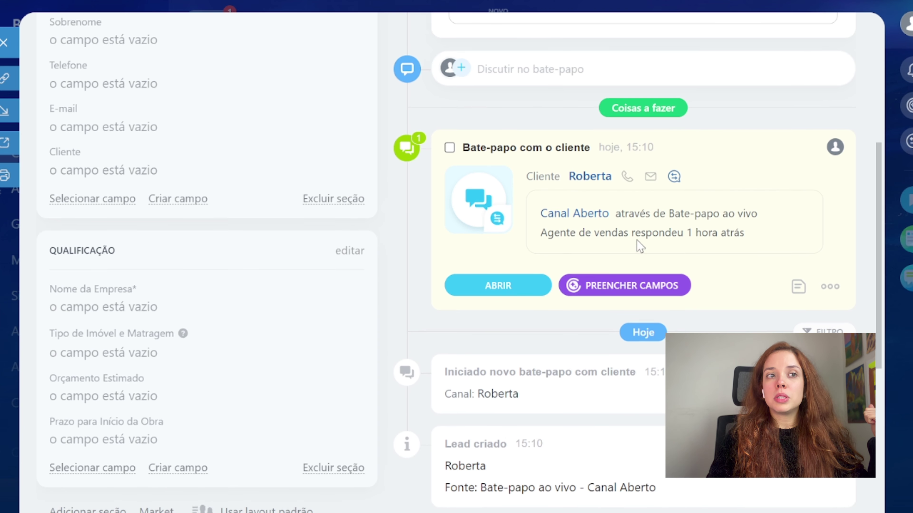
{"action": "left_click", "coordinate": [593, 301]}
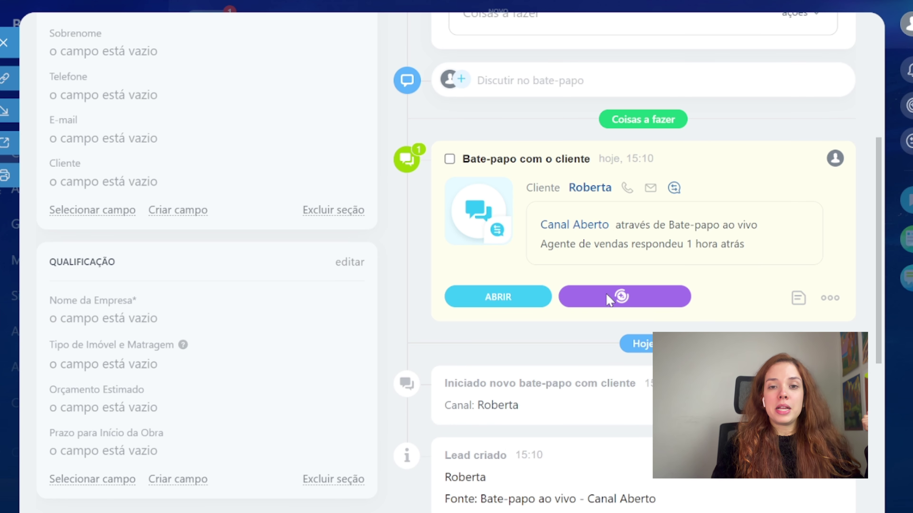
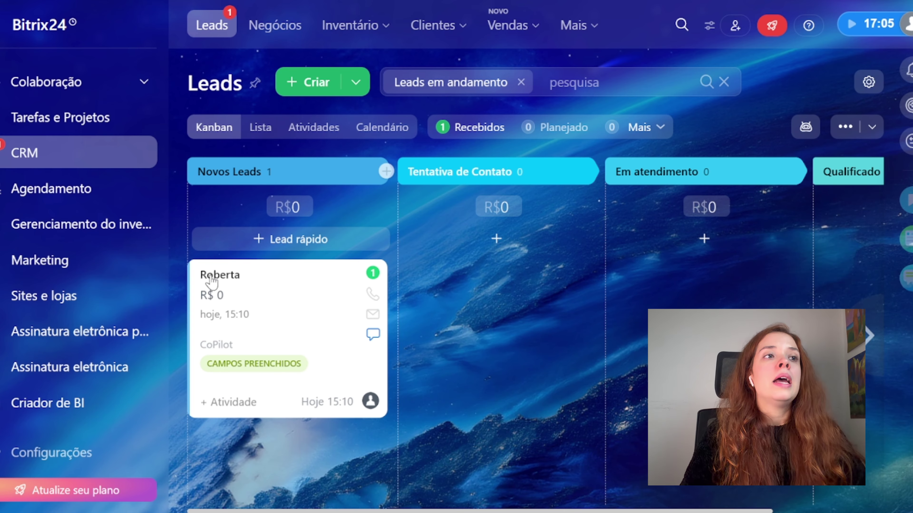
Reopen the processed lead from Novos Leads and go through its stages up to Qualificado and Concluir lead.
{"action": "left_click", "coordinate": [212, 283]}
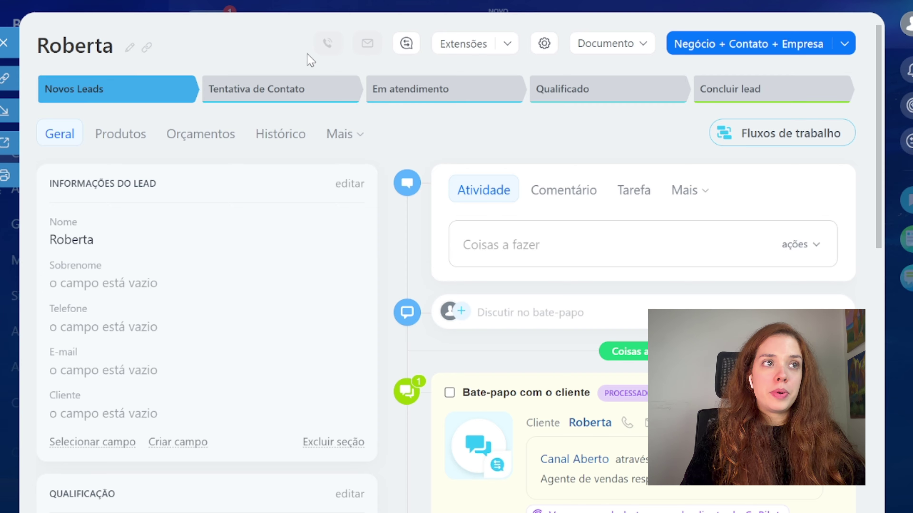
{"action": "left_click", "coordinate": [556, 93]}
{"action": "left_click", "coordinate": [180, 97]}
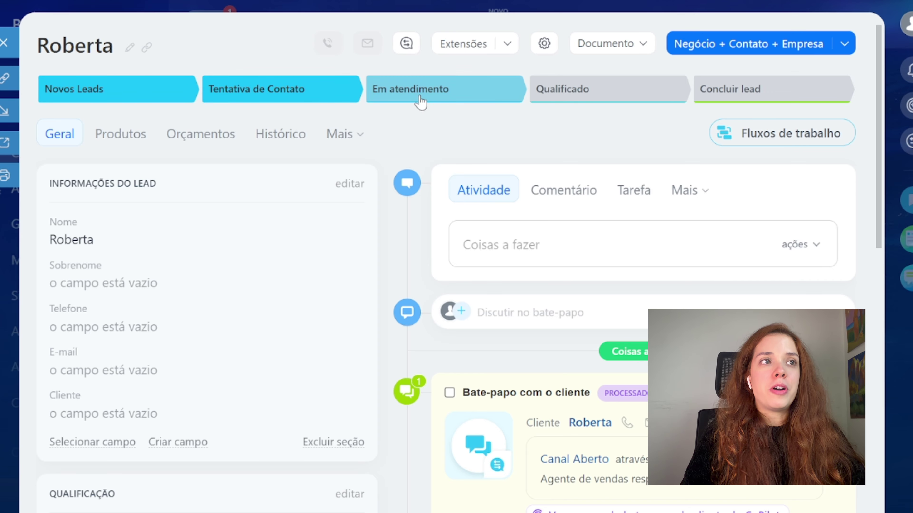
{"action": "left_click", "coordinate": [596, 88]}
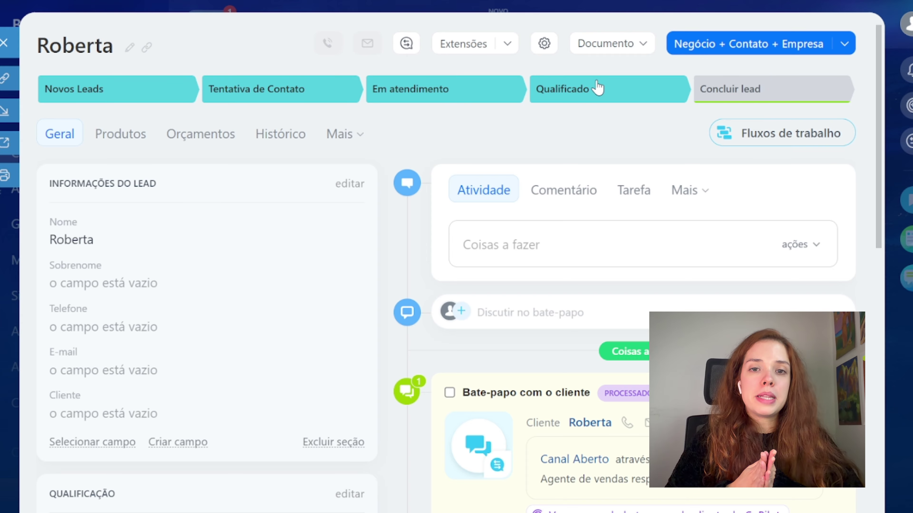
{"action": "left_click", "coordinate": [733, 91]}
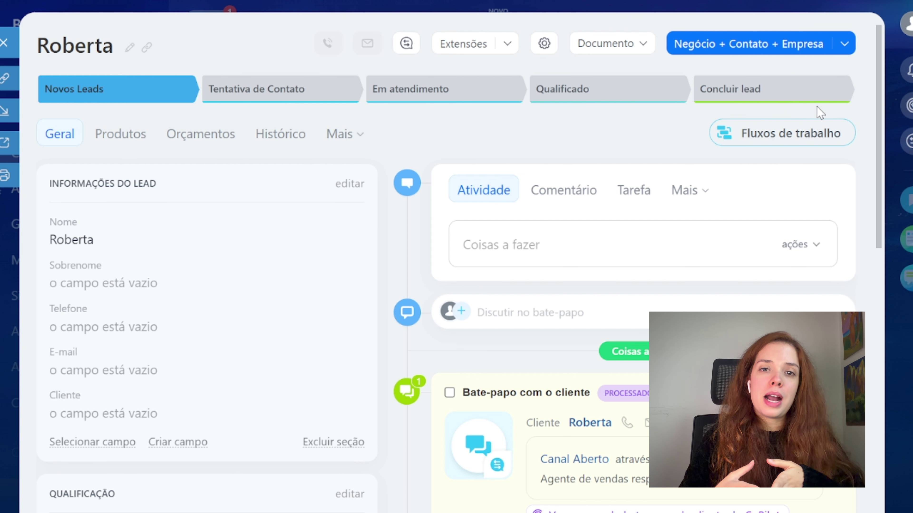
Conclude the lead with Negócio + Contato + Empresa as the records to generate.
{"action": "left_click", "coordinate": [756, 95]}
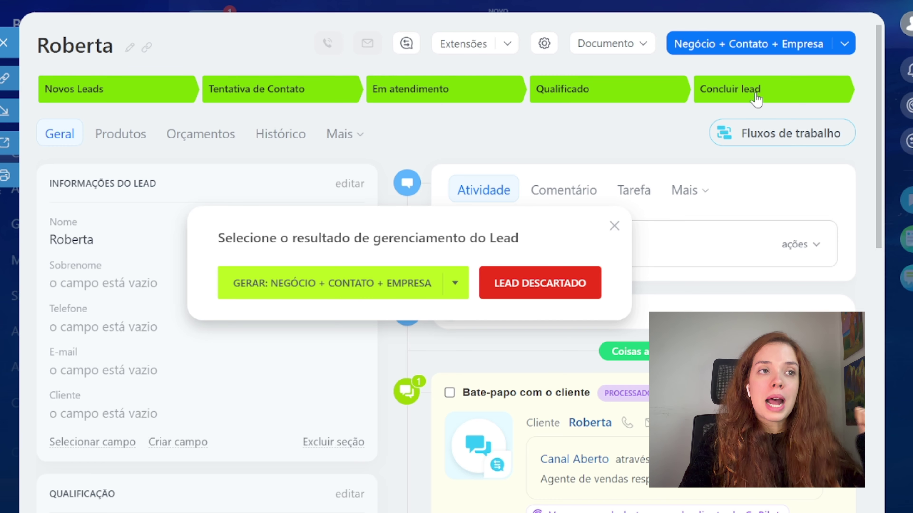
{"action": "left_click", "coordinate": [455, 284]}
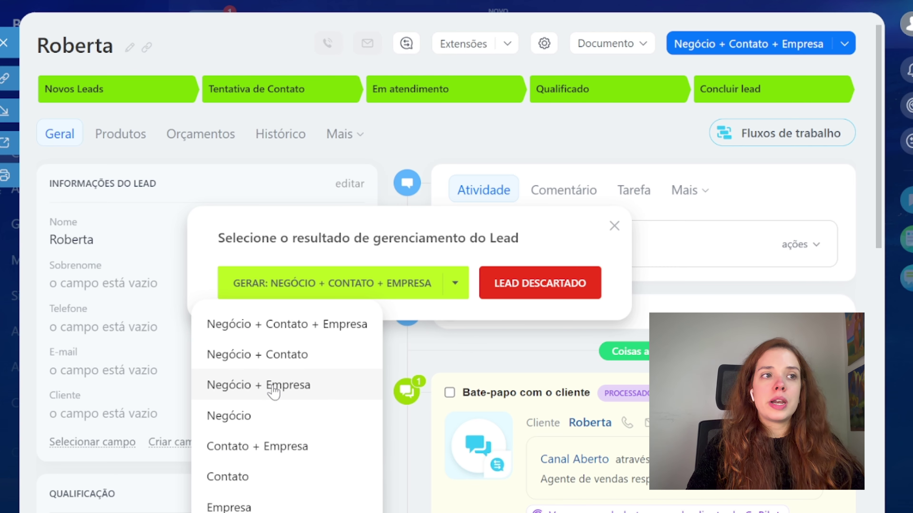
{"action": "left_click", "coordinate": [265, 325]}
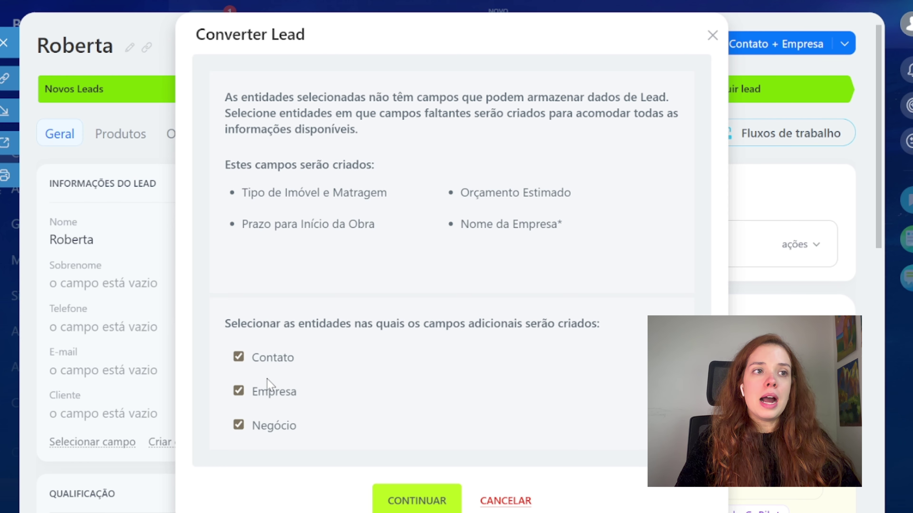
Review the missing fields in the conversion dialog and convert the lead, creating them in Contato, Empresa and Negócio.
{"action": "left_click_drag", "start_coordinate": [609, 228], "coordinate": [231, 227]}
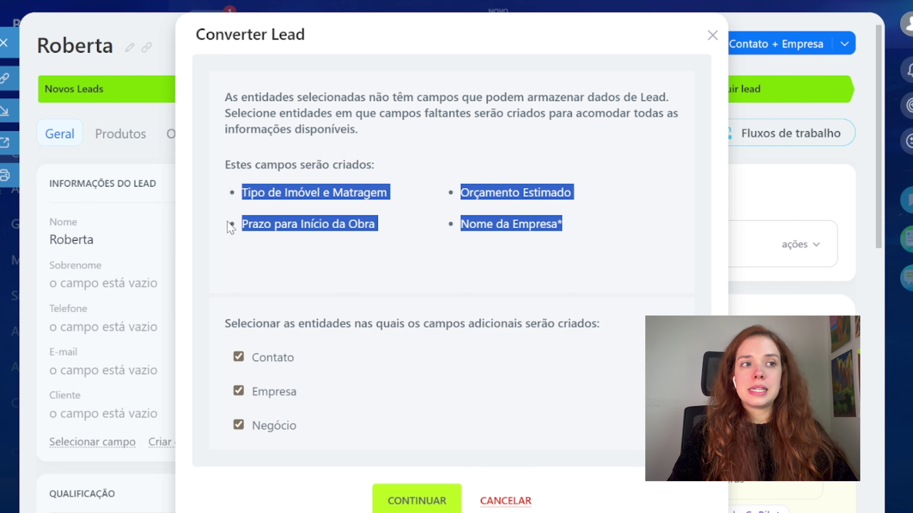
{"action": "left_click_drag", "start_coordinate": [325, 459], "coordinate": [255, 370]}
{"action": "left_click", "coordinate": [322, 381]}
{"action": "left_click", "coordinate": [281, 356]}
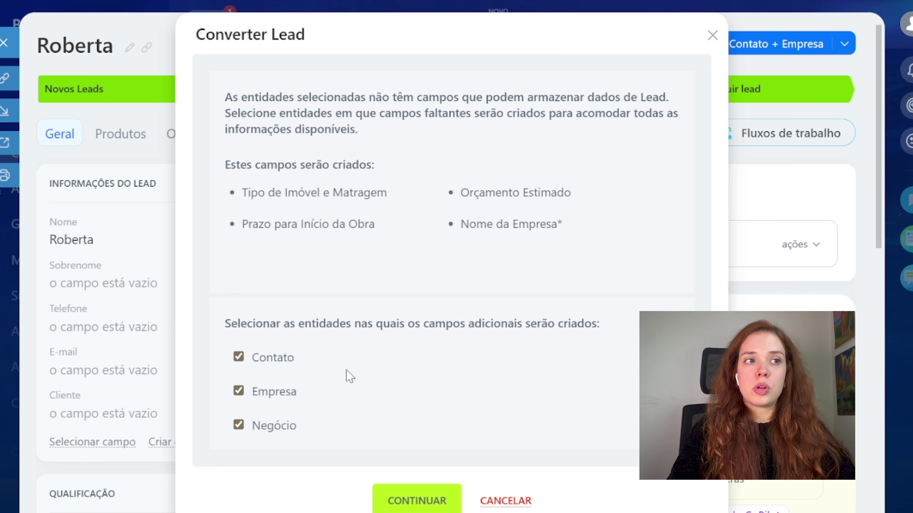
{"action": "left_click", "coordinate": [400, 503]}
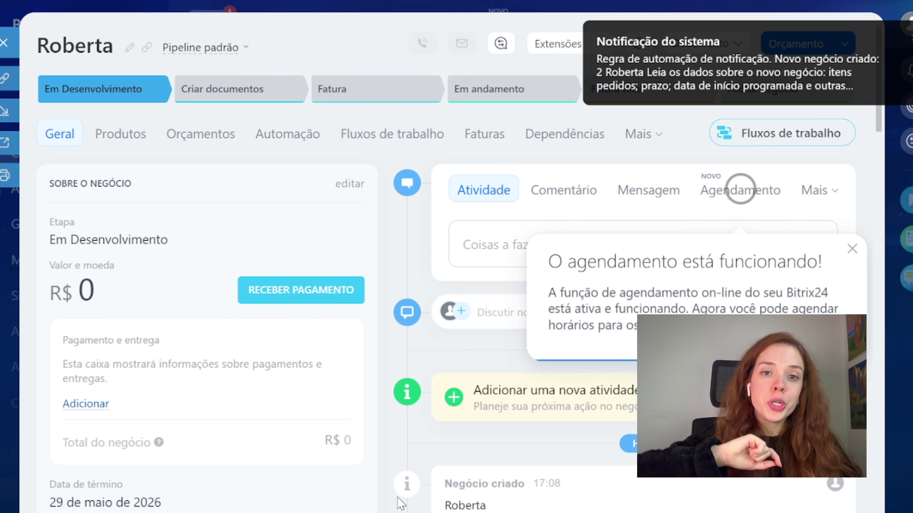
Look through the new deal's details and history, open its source lead from the Lead criado entry, and return to the deal.
{"action": "scroll", "coordinate": [375, 176], "scroll_direction": "down", "scroll_amount": 10}
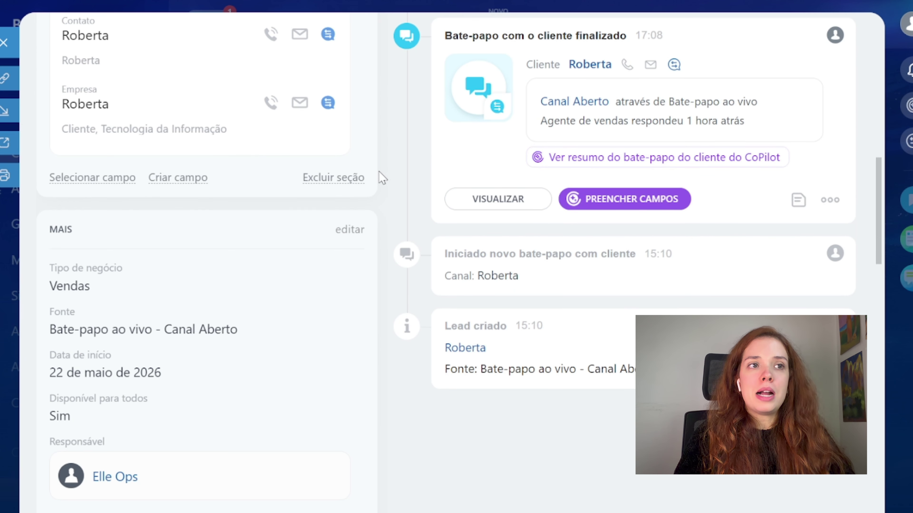
{"action": "left_click_drag", "start_coordinate": [444, 248], "coordinate": [517, 248]}
{"action": "left_click", "coordinate": [521, 338]}
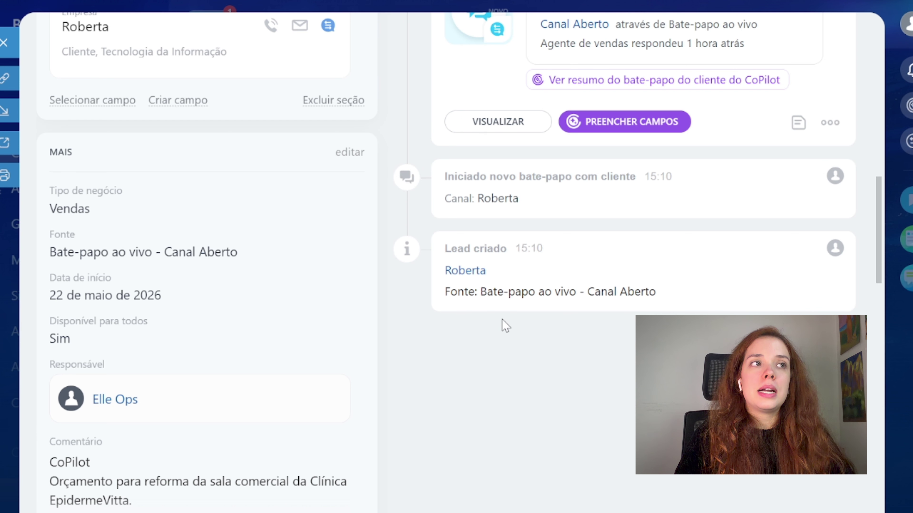
{"action": "left_click", "coordinate": [459, 273]}
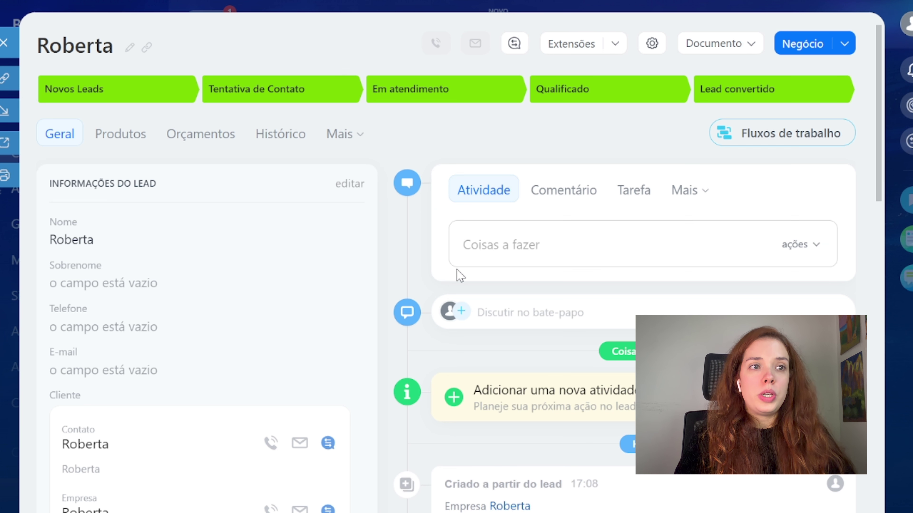
{"action": "left_click", "coordinate": [11, 52]}
{"action": "scroll", "coordinate": [402, 238], "scroll_direction": "up", "scroll_amount": 15}
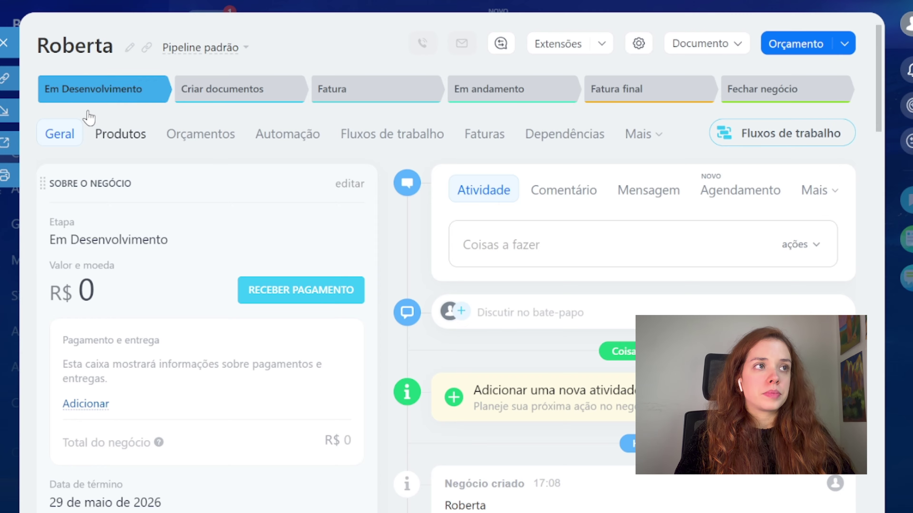
Close the deal, saving the next step Contatar cliente for Qua, 27 de maio, 18:00, and close the lead card.
{"action": "left_click", "coordinate": [7, 48]}
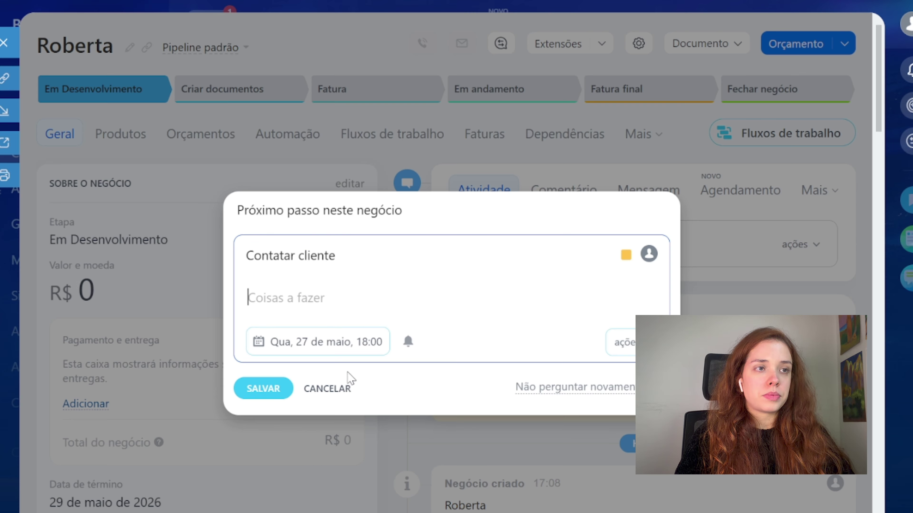
{"action": "left_click", "coordinate": [264, 387]}
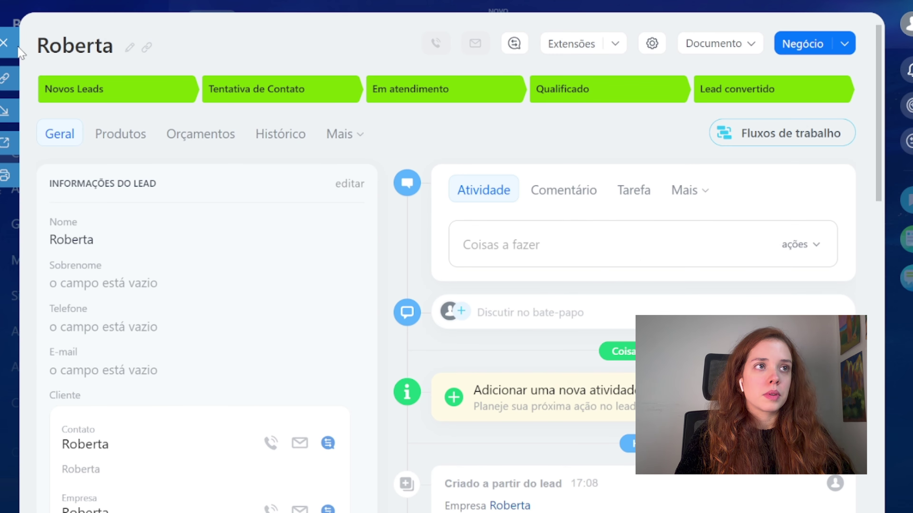
{"action": "left_click", "coordinate": [5, 44]}
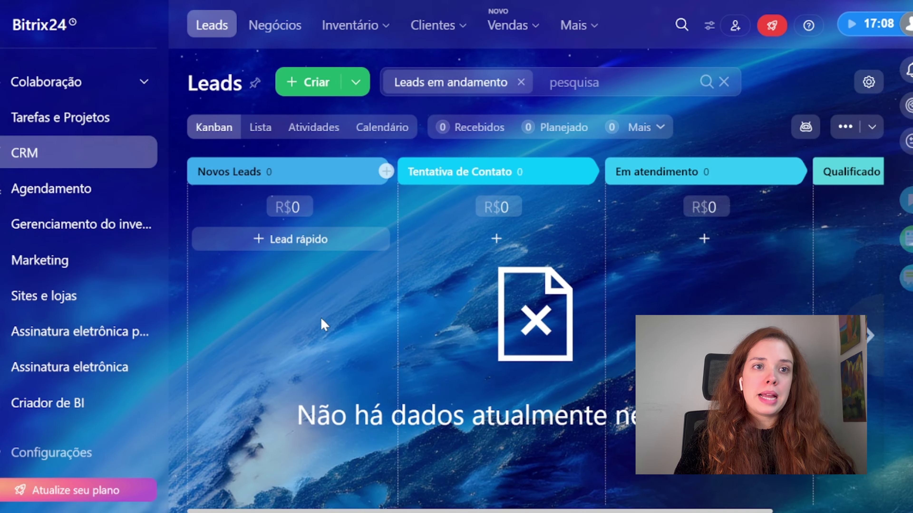
Remove the Leads em andamento filter from the Kanban and show the Lead convertido column.
{"action": "left_click", "coordinate": [869, 336]}
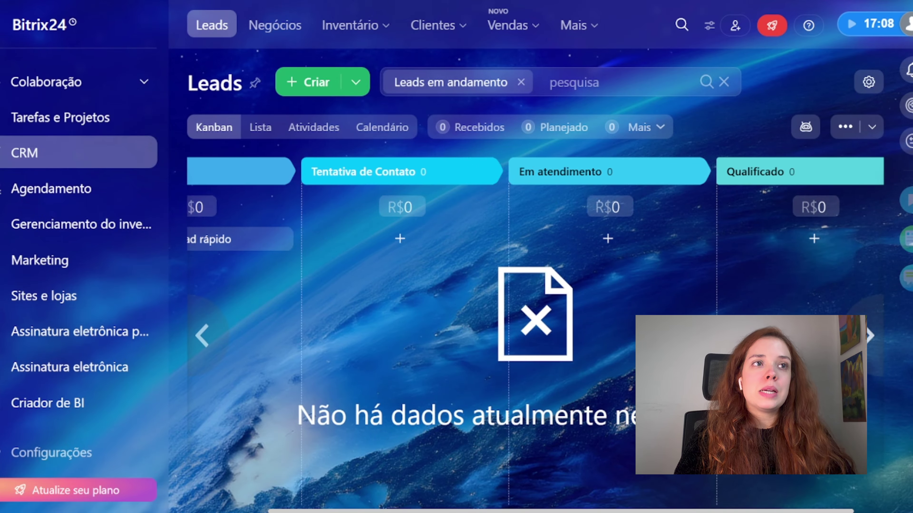
{"action": "left_click", "coordinate": [521, 82]}
{"action": "left_click", "coordinate": [874, 342]}
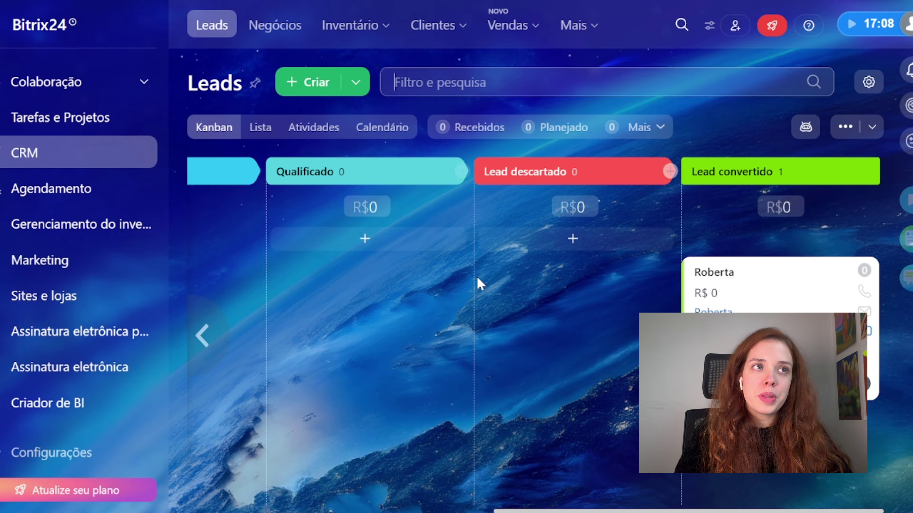
Show the Negócios Kanban and examine its pipeline choices and the deal filter's presets and fields.
{"action": "left_click", "coordinate": [286, 27]}
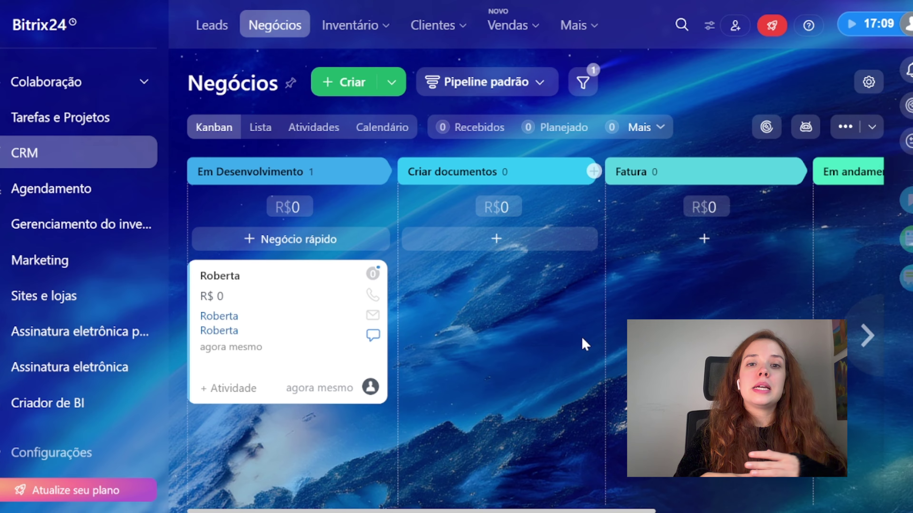
{"action": "left_click", "coordinate": [482, 82]}
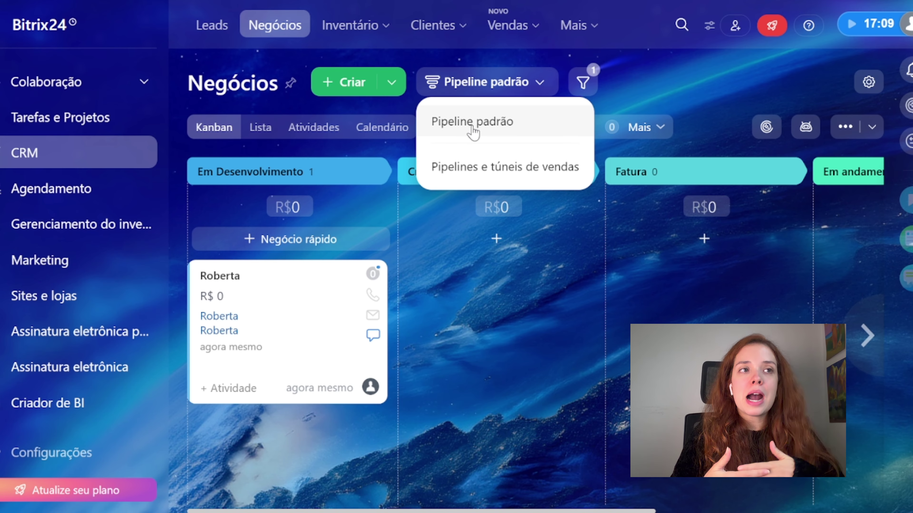
{"action": "left_click", "coordinate": [583, 82]}
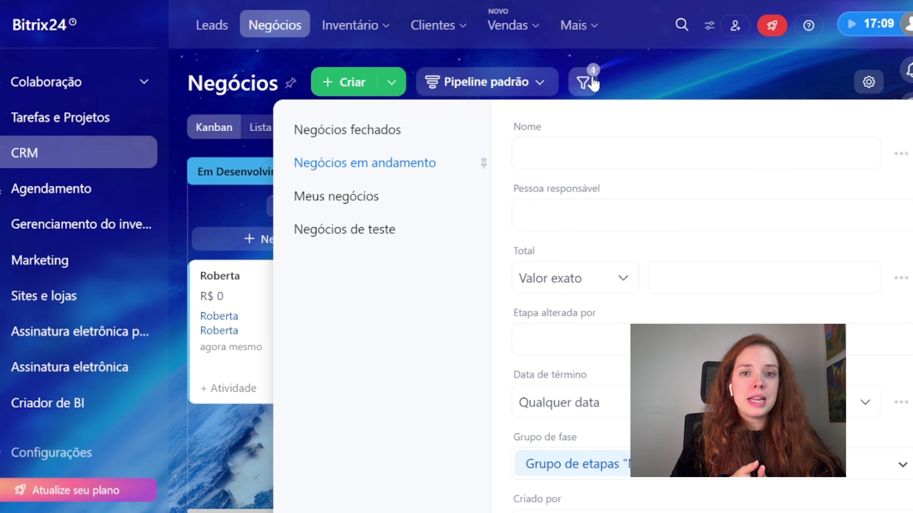
{"action": "left_click", "coordinate": [585, 81]}
{"action": "left_click", "coordinate": [501, 86]}
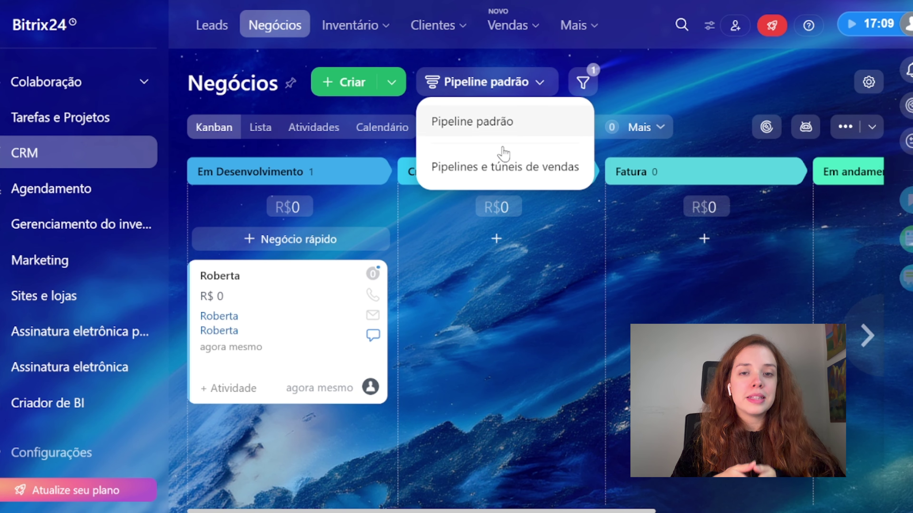
Examine the Pipelines e túneis de vendas page for deals and return to the Negócios Kanban.
{"action": "left_click", "coordinate": [489, 171]}
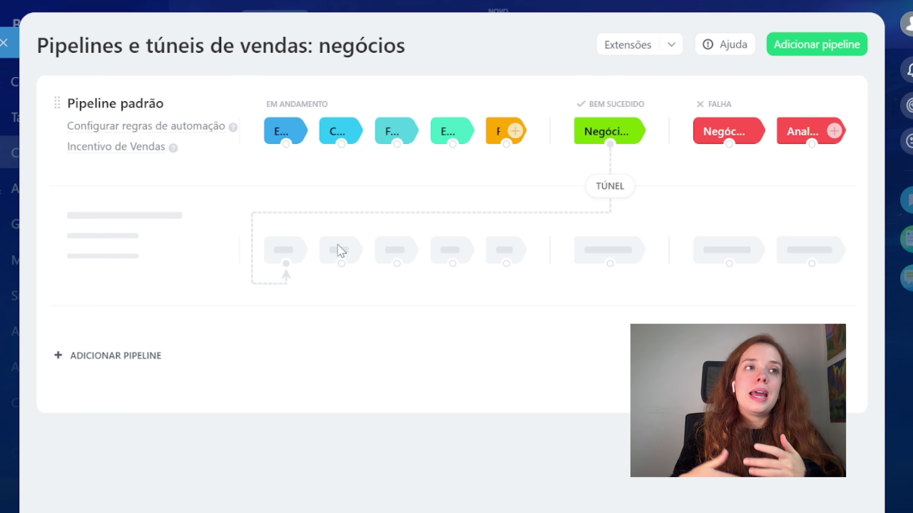
{"action": "key", "text": "Escape"}
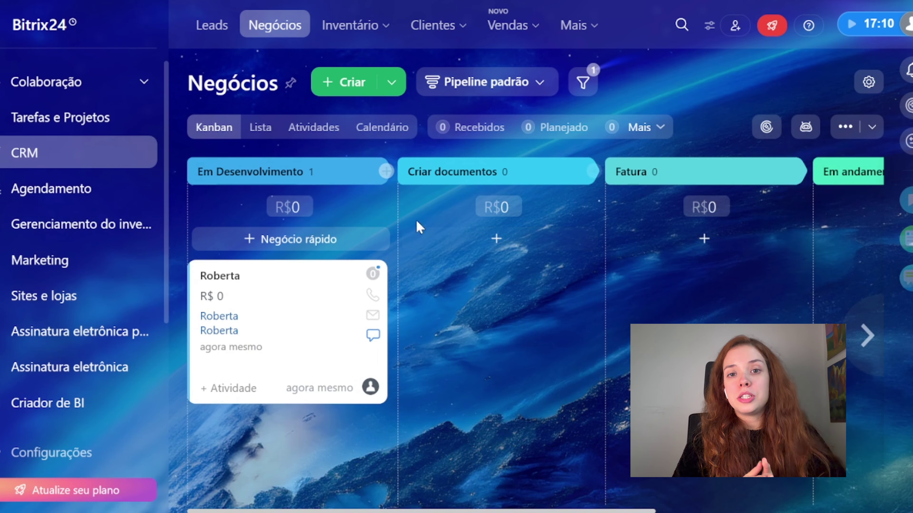
{"action": "left_click", "coordinate": [478, 90]}
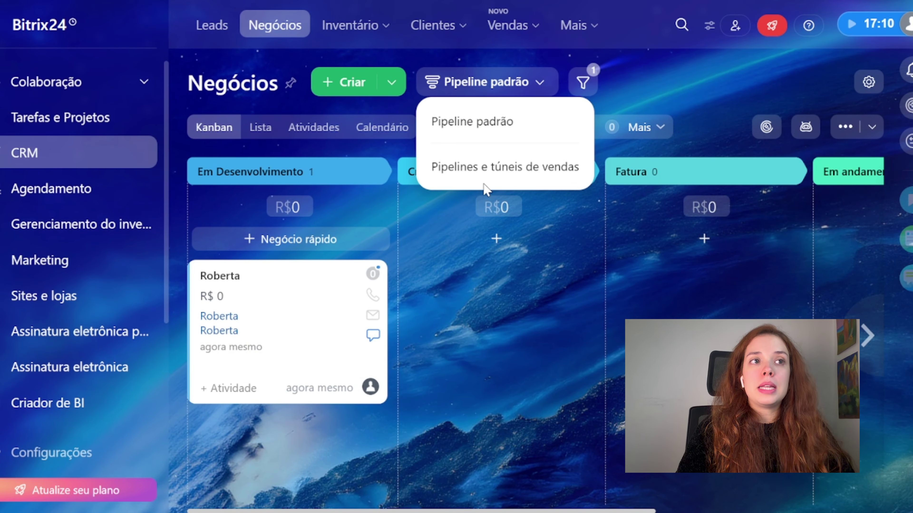
{"action": "left_click", "coordinate": [474, 174]}
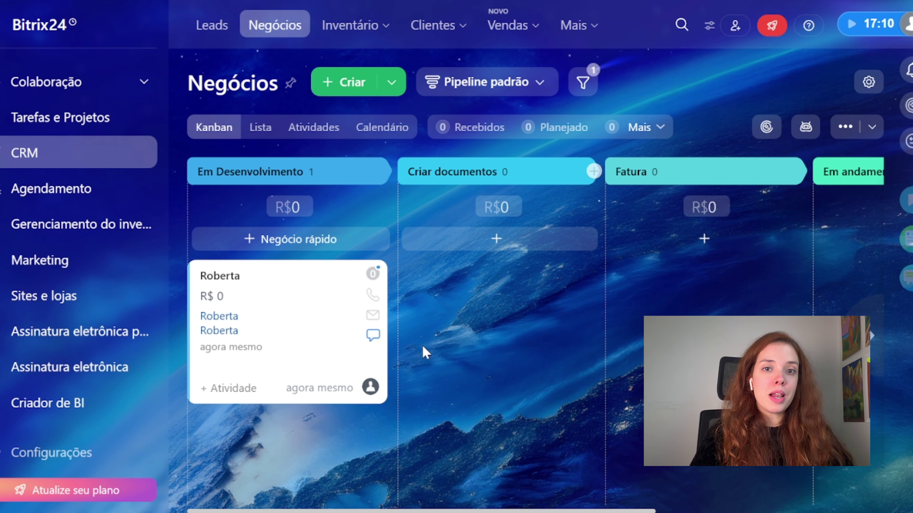
Open the deal in the Em Desenvolvimento column, dismiss the workflow tip, and look through its details and timeline.
{"action": "left_click_drag", "start_coordinate": [318, 314], "coordinate": [232, 329]}
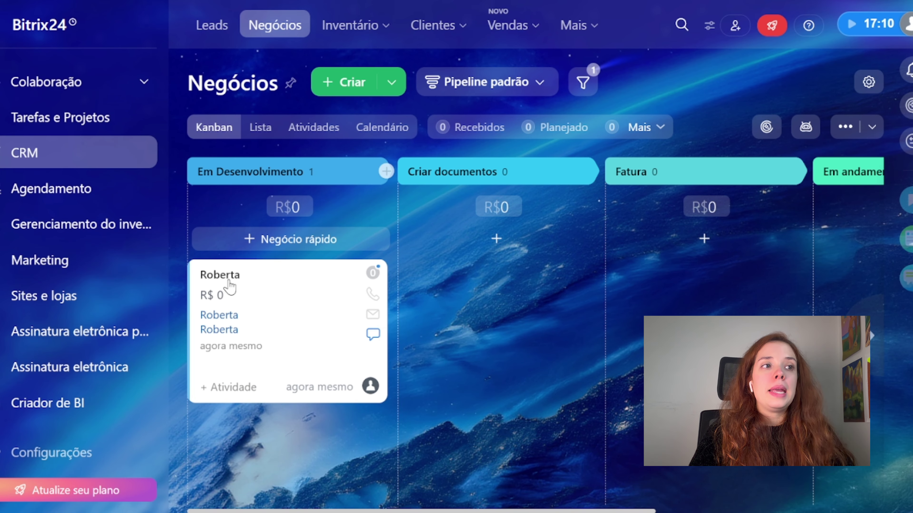
{"action": "left_click", "coordinate": [230, 280]}
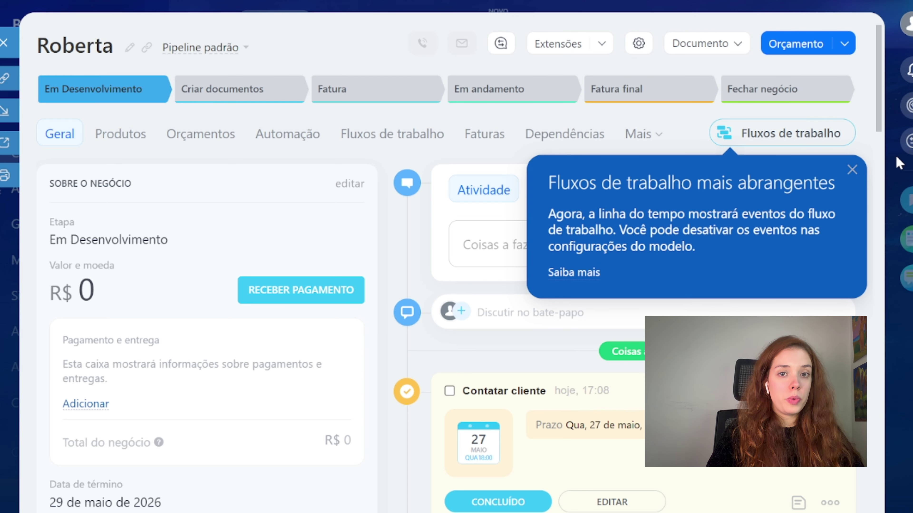
{"action": "left_click", "coordinate": [857, 172]}
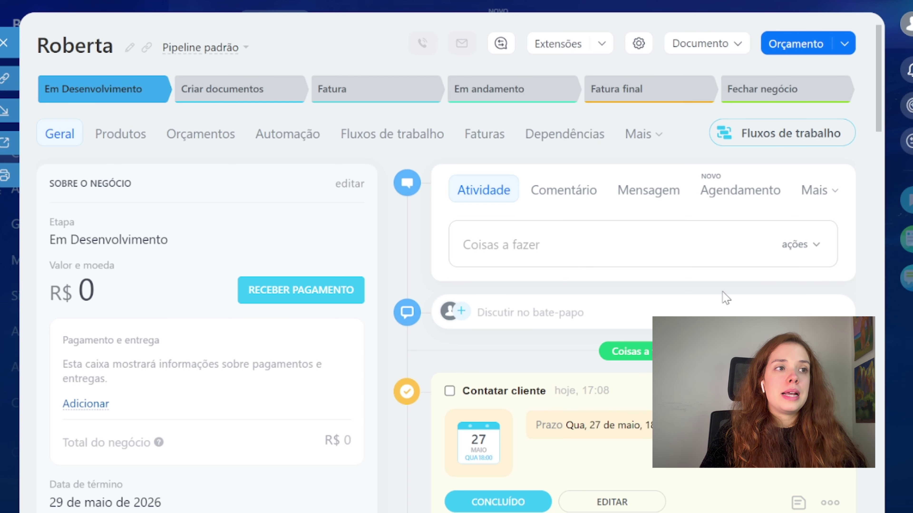
{"action": "scroll", "coordinate": [477, 250], "scroll_direction": "down", "scroll_amount": 8}
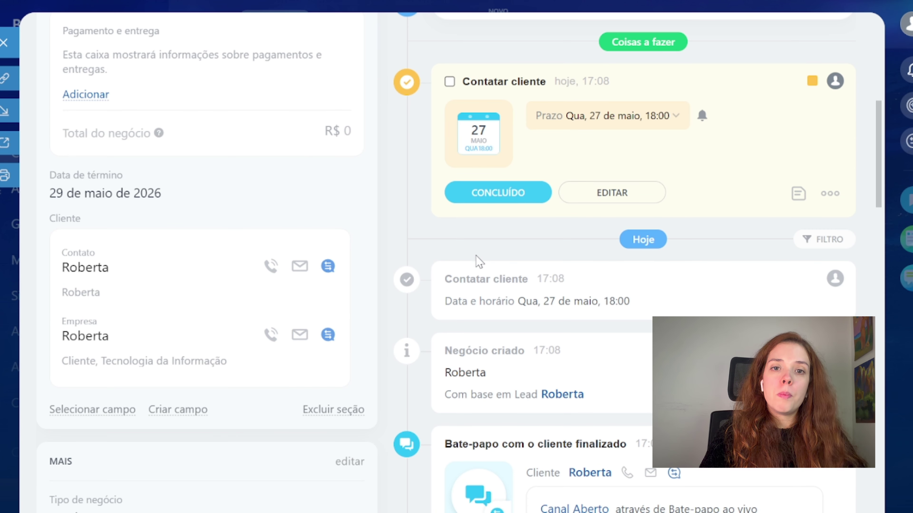
{"action": "scroll", "coordinate": [478, 261], "scroll_direction": "up", "scroll_amount": 2}
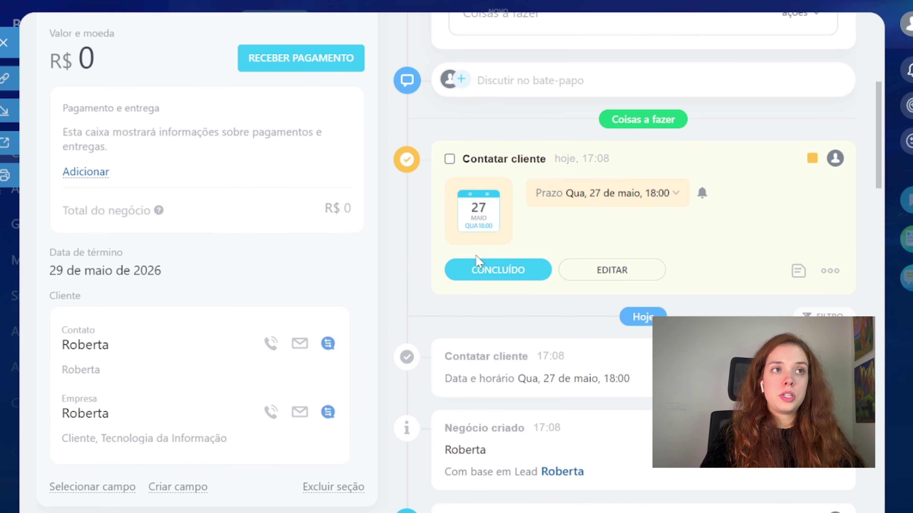
{"action": "scroll", "coordinate": [477, 261], "scroll_direction": "up", "scroll_amount": 5}
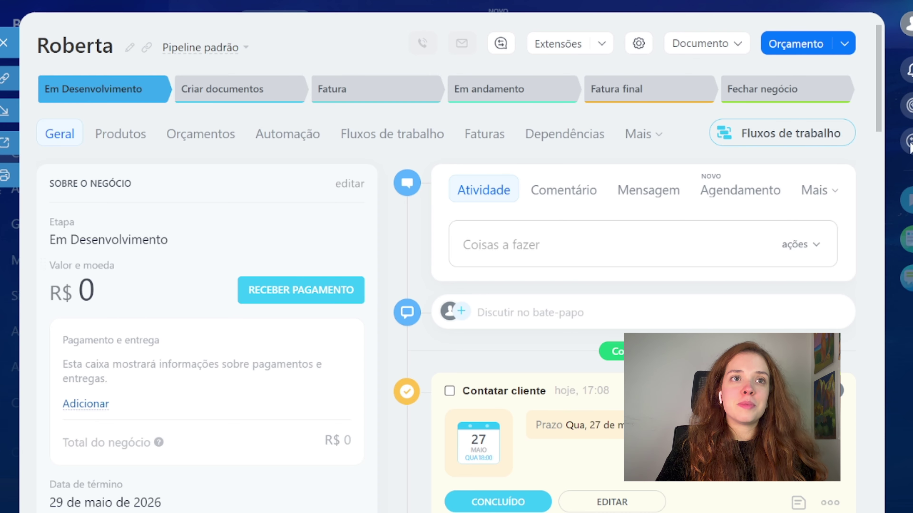
Finish the deal with the result Negócios Fechados, close its card, and show the further stages of the Kanban.
{"action": "left_click", "coordinate": [809, 100]}
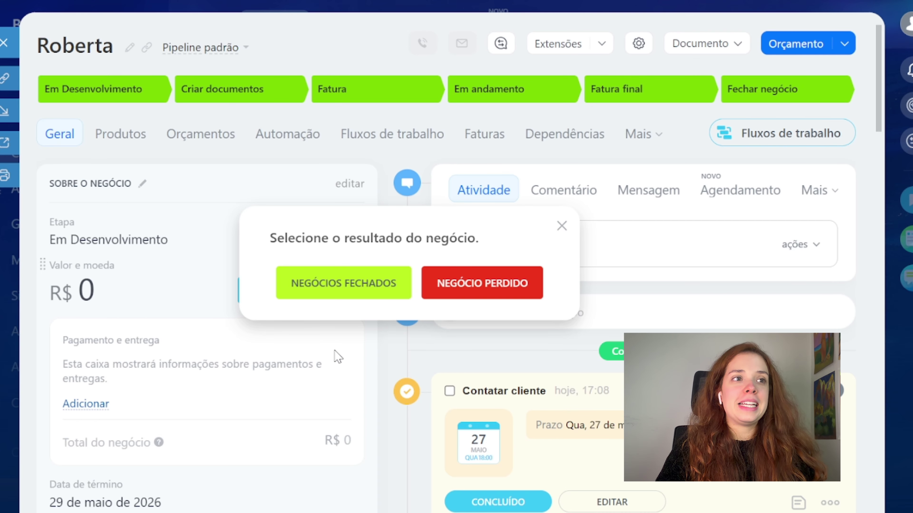
{"action": "left_click", "coordinate": [325, 293]}
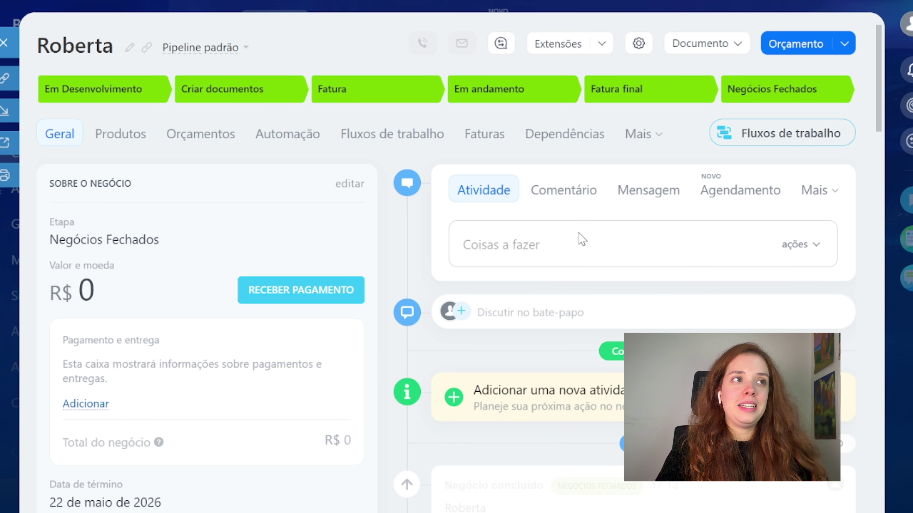
{"action": "left_click", "coordinate": [4, 42]}
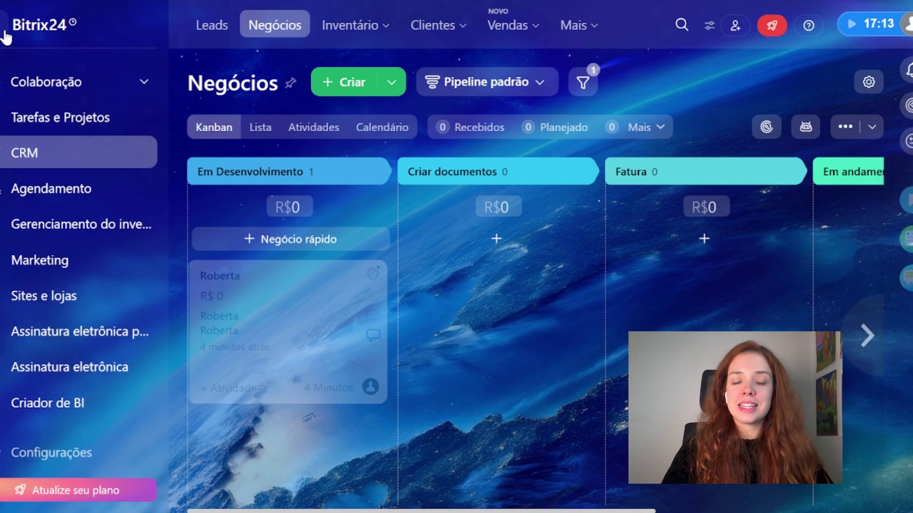
{"action": "mouse_move", "coordinate": [869, 332]}
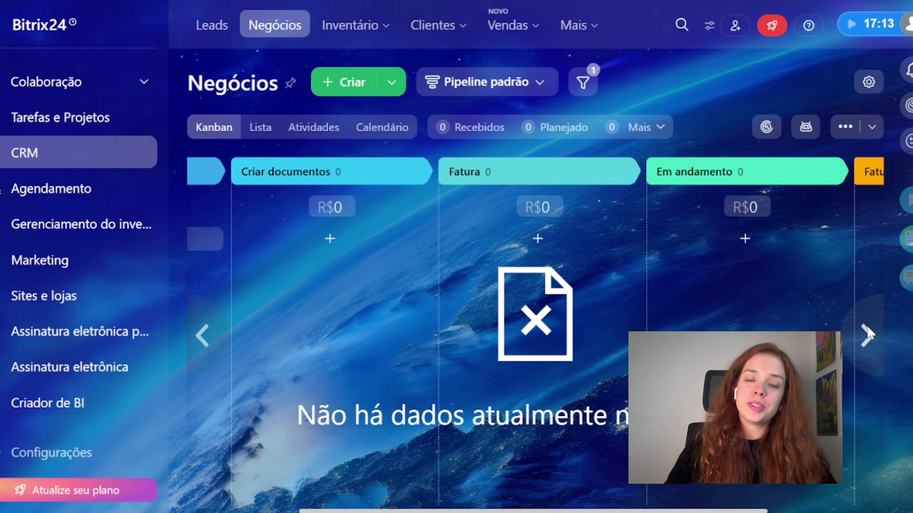
Start a new deal in the Pipeline padrão and look through the fields of its form.
{"action": "left_click", "coordinate": [350, 84]}
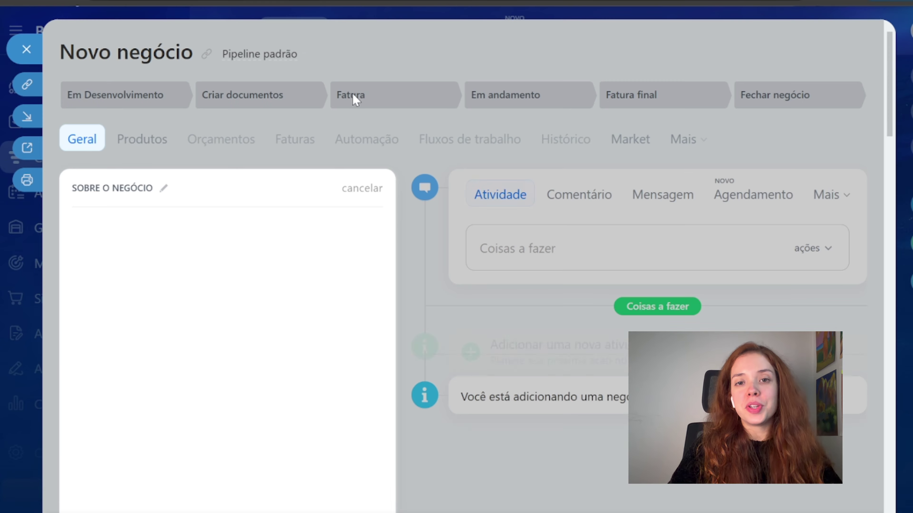
{"action": "scroll", "coordinate": [231, 216], "scroll_direction": "down", "scroll_amount": 12}
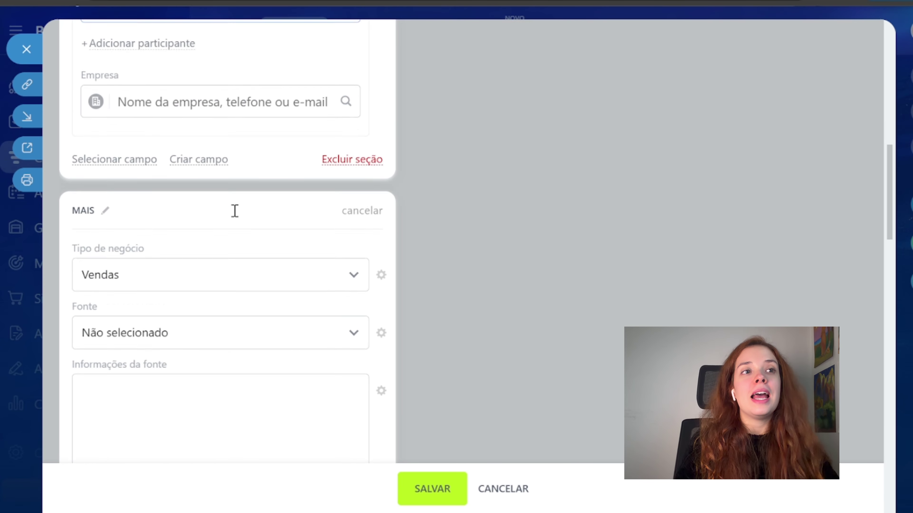
{"action": "scroll", "coordinate": [239, 217], "scroll_direction": "up", "scroll_amount": 10}
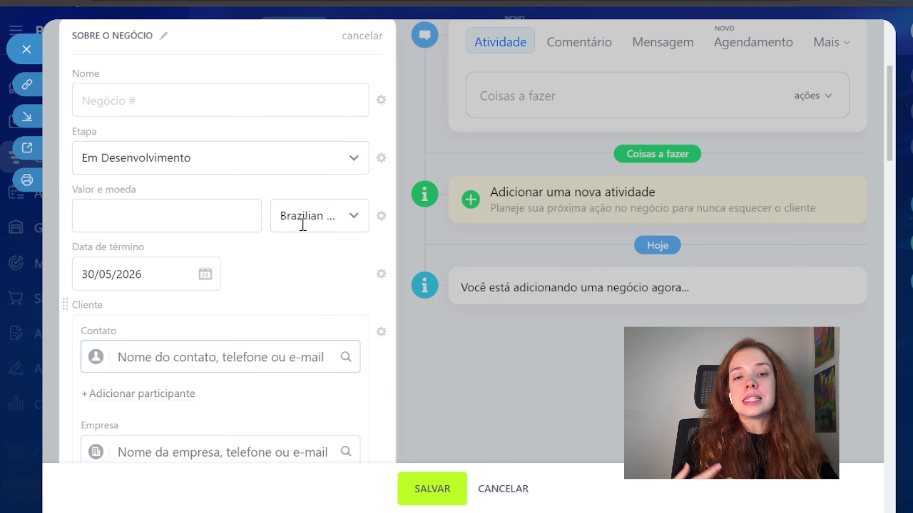
Turn on Requerido na etapa for the Valor e moeda field and show its list of stages.
{"action": "left_click", "coordinate": [382, 216]}
{"action": "left_click", "coordinate": [401, 280]}
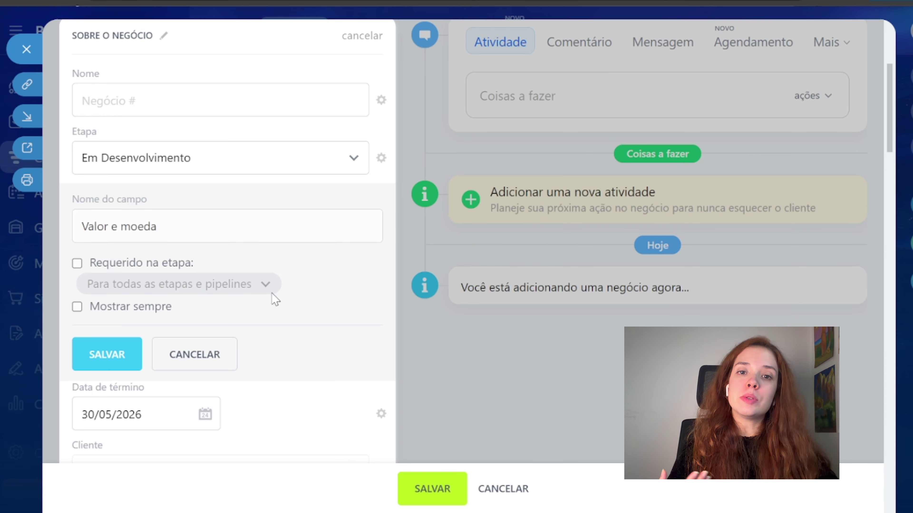
{"action": "left_click", "coordinate": [88, 266]}
{"action": "left_click", "coordinate": [130, 292]}
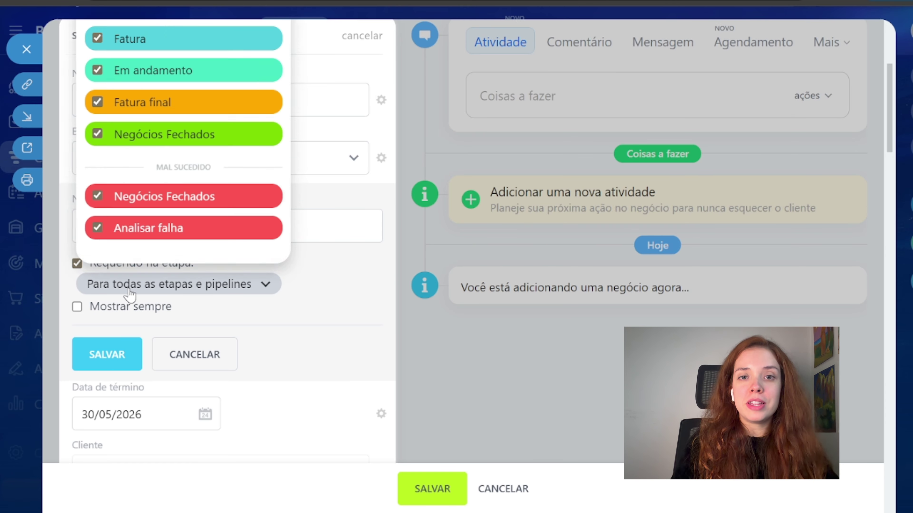
{"action": "scroll", "coordinate": [186, 153], "scroll_direction": "up", "scroll_amount": 4}
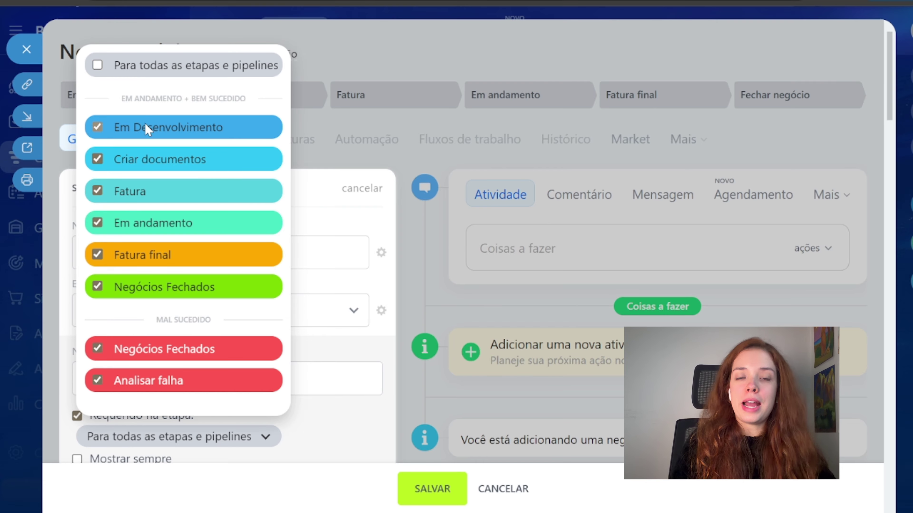